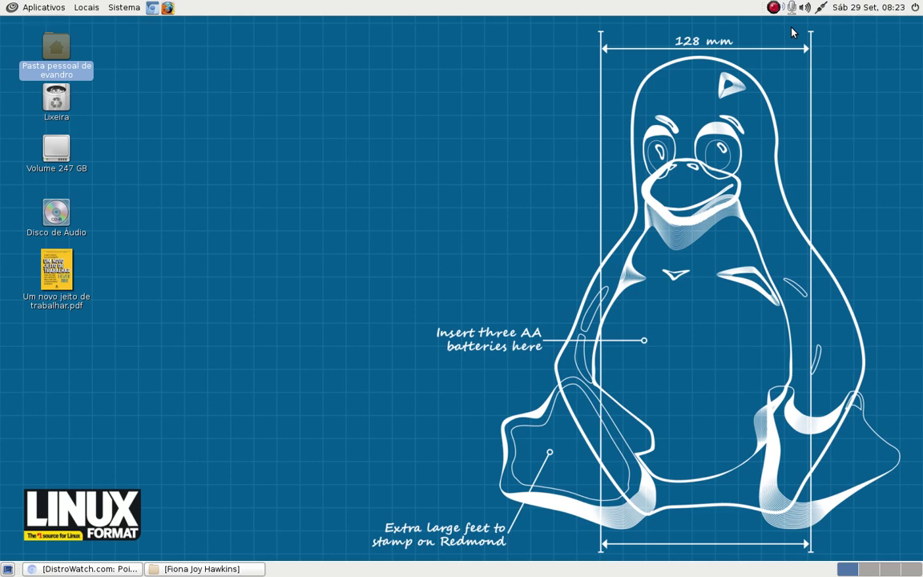
Step: Switch to the browser and examine the Point Linux overview and summary table on DistroWatch
left_click(112, 568)
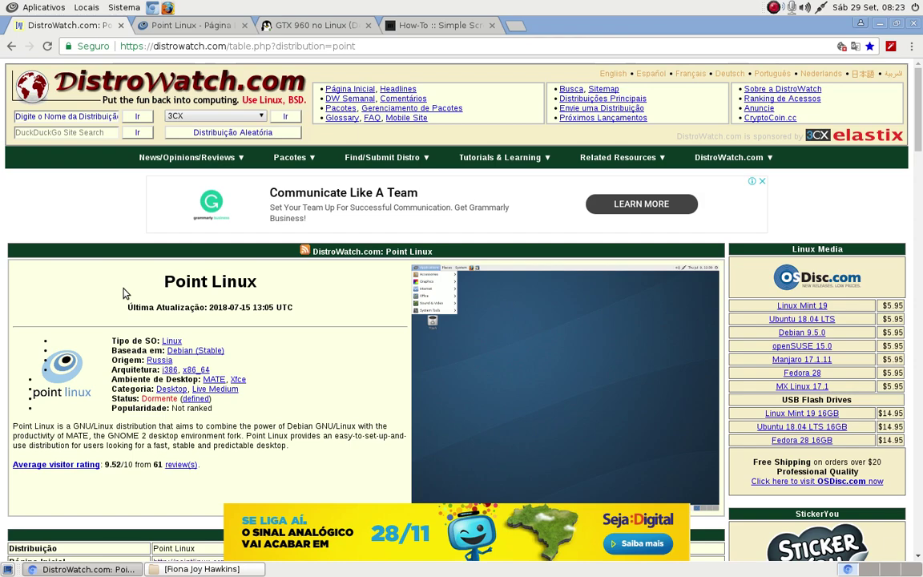
scroll(257, 348, "down", 3)
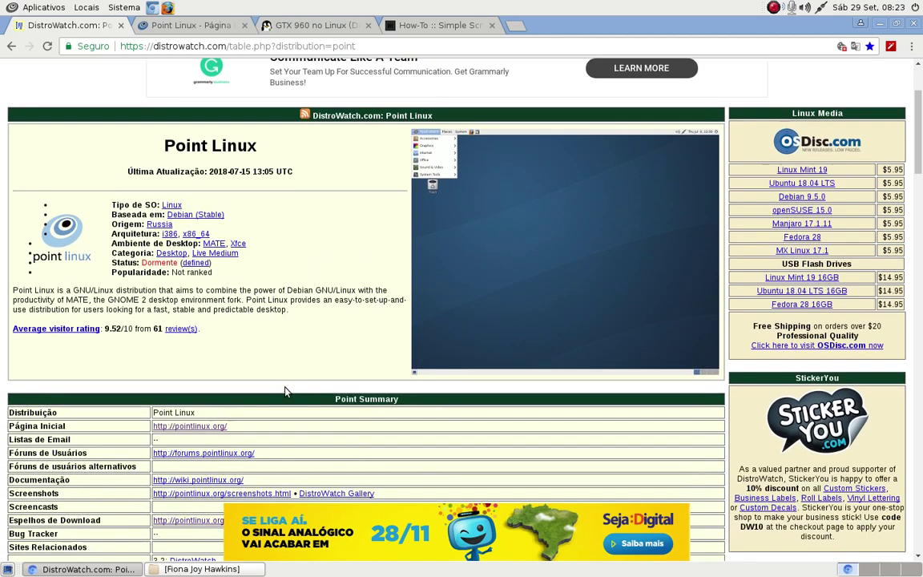
scroll(215, 282, "down", 3)
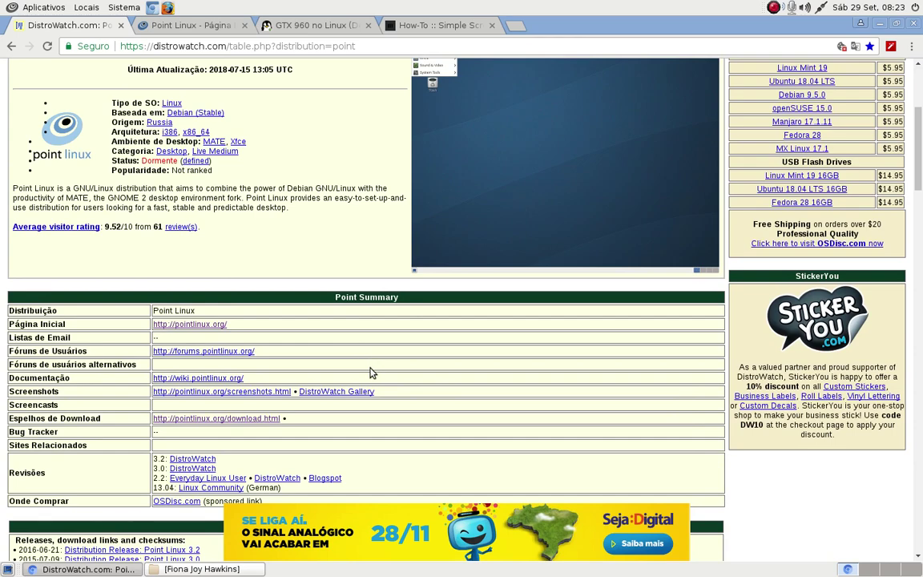
scroll(368, 374, "down", 3)
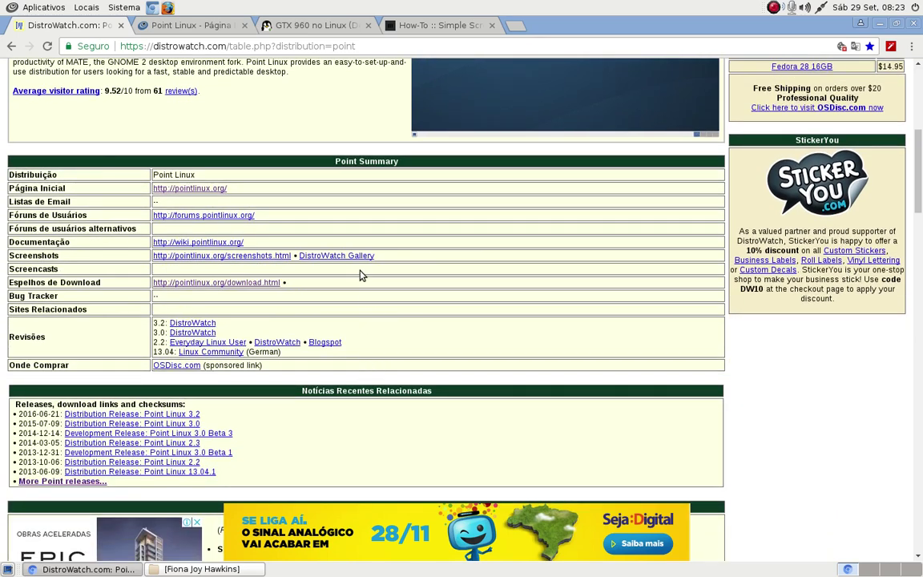
scroll(361, 275, "down", 3)
scroll(336, 383, "up", 6)
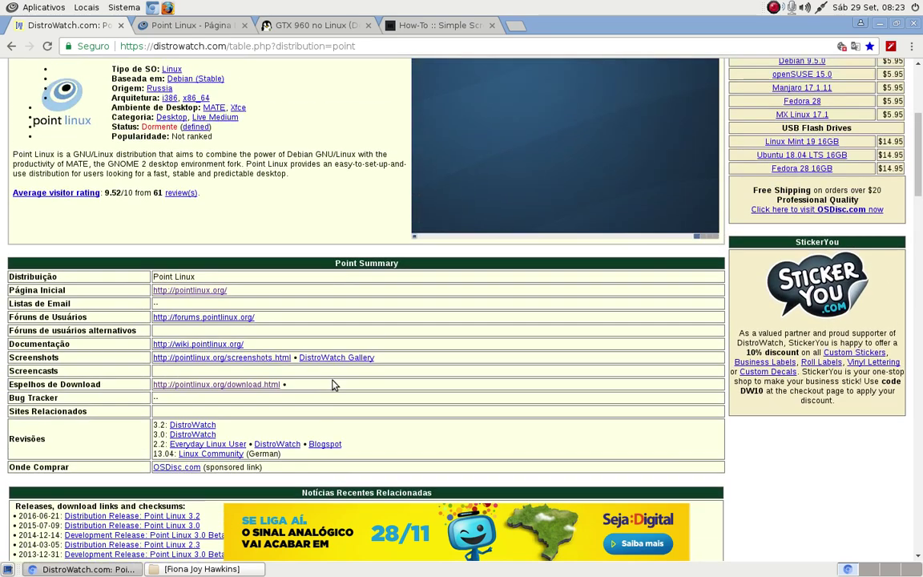
scroll(331, 384, "up", 3)
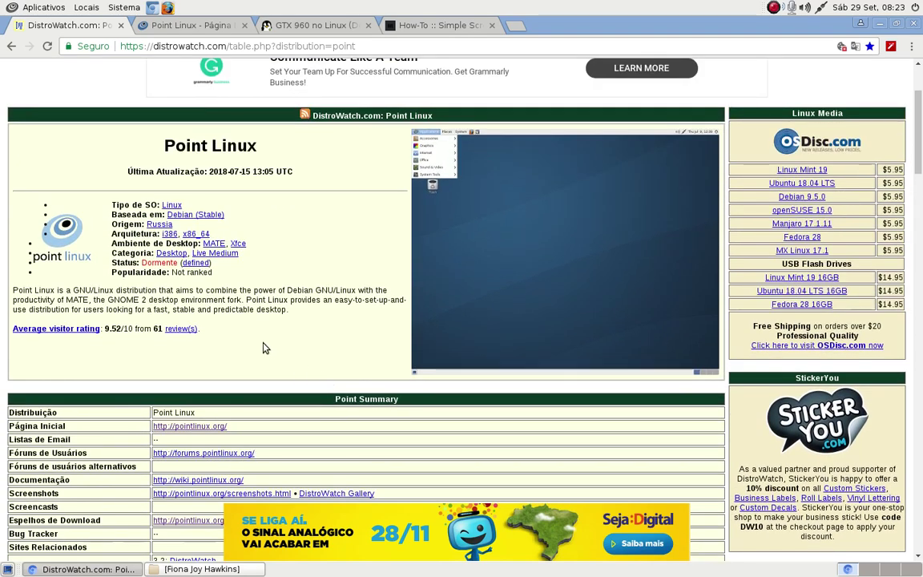
scroll(240, 328, "down", 2)
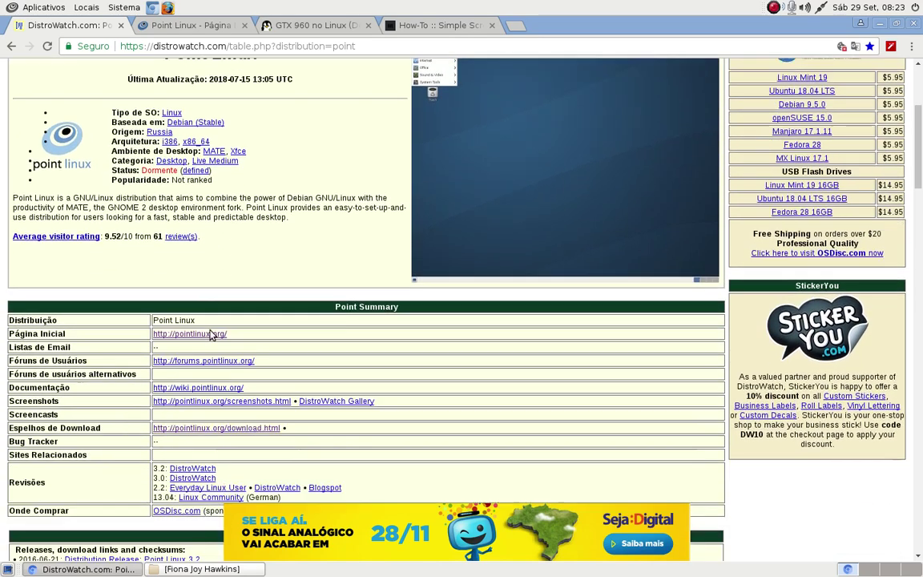
scroll(245, 297, "up", 2)
scroll(88, 218, "up", 2)
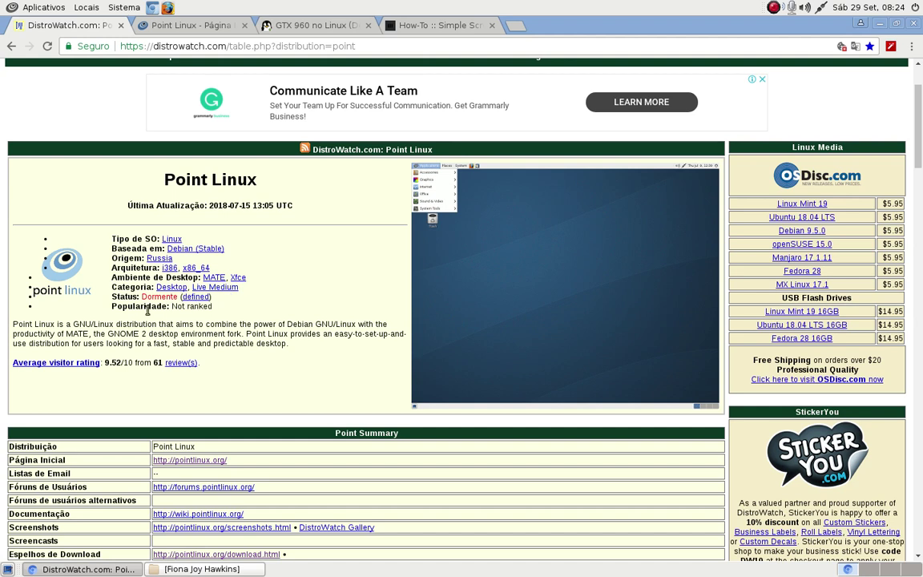
Step: Read the Point Linux description and the list of its past releases on the DistroWatch page
double_click(189, 307)
left_click_drag(122, 325, 283, 346)
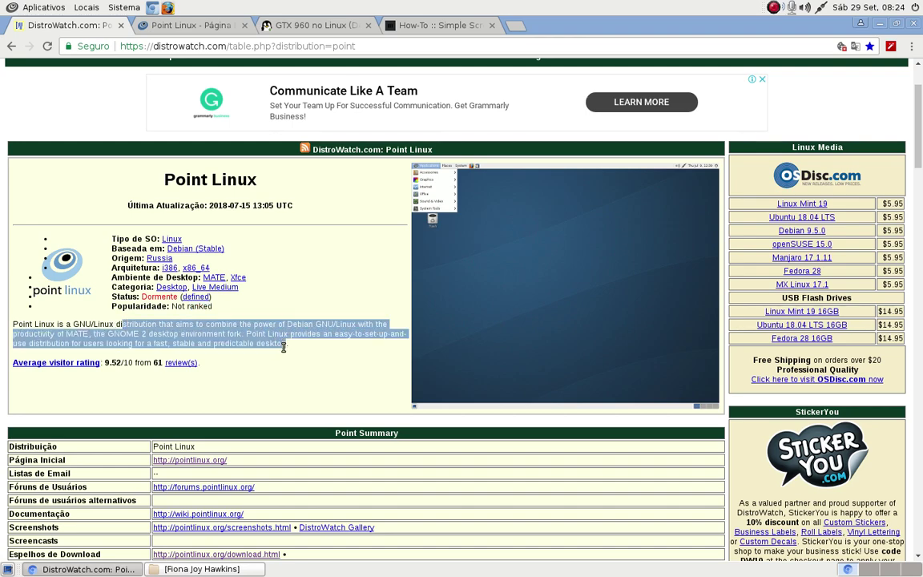
scroll(245, 433, "down", 4)
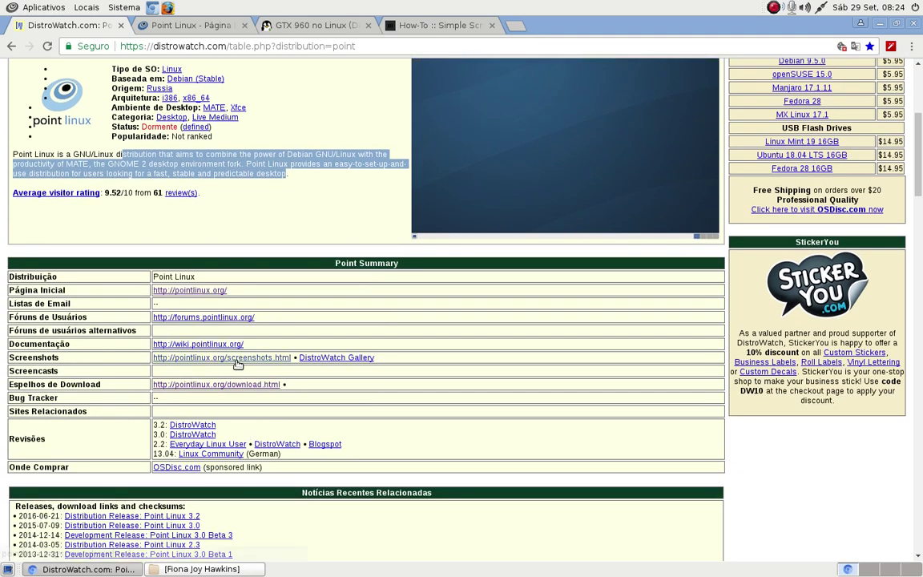
scroll(238, 364, "down", 5)
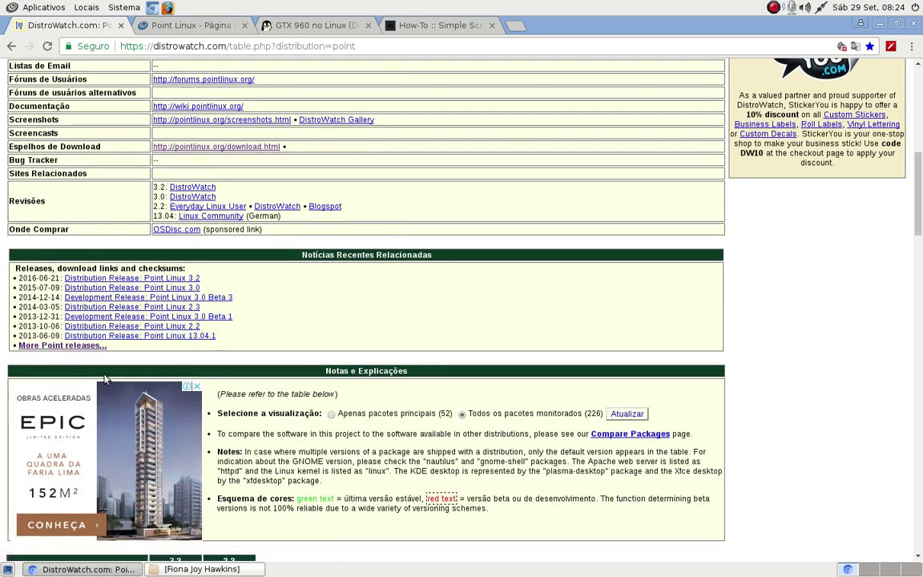
left_click(198, 340)
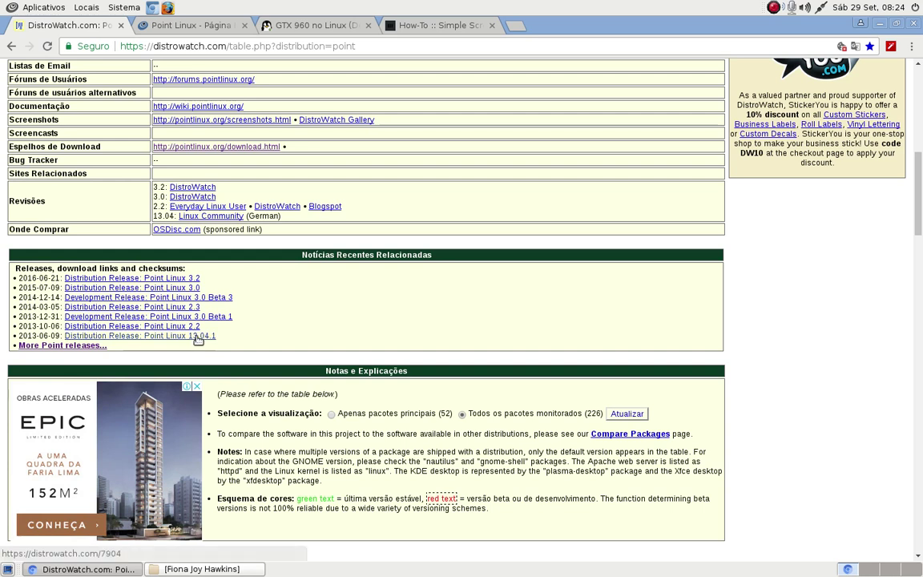
left_click(182, 327)
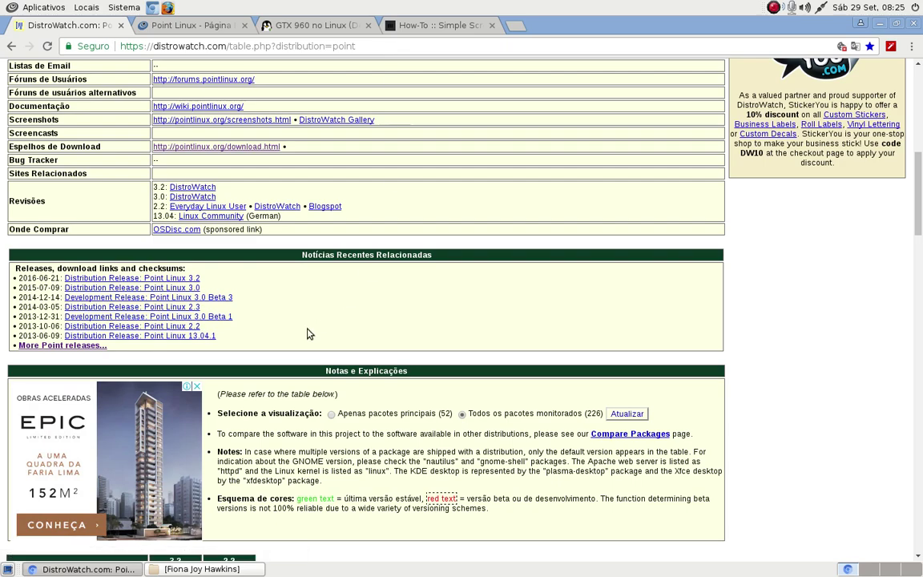
scroll(307, 333, "up", 3)
scroll(305, 329, "up", 7)
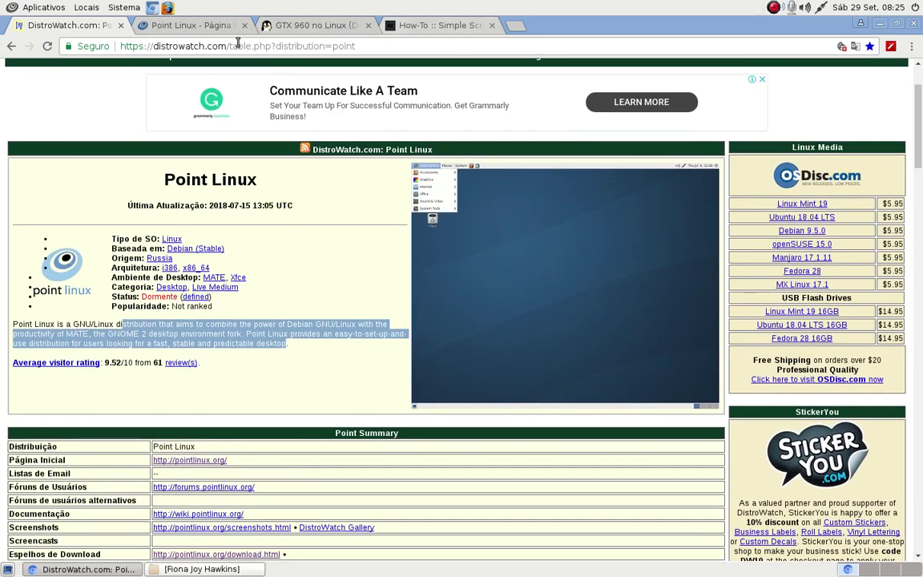
Step: Go to the already open pointlinux.org page and read its "O que é o Point Linux?" introduction
left_click(187, 30)
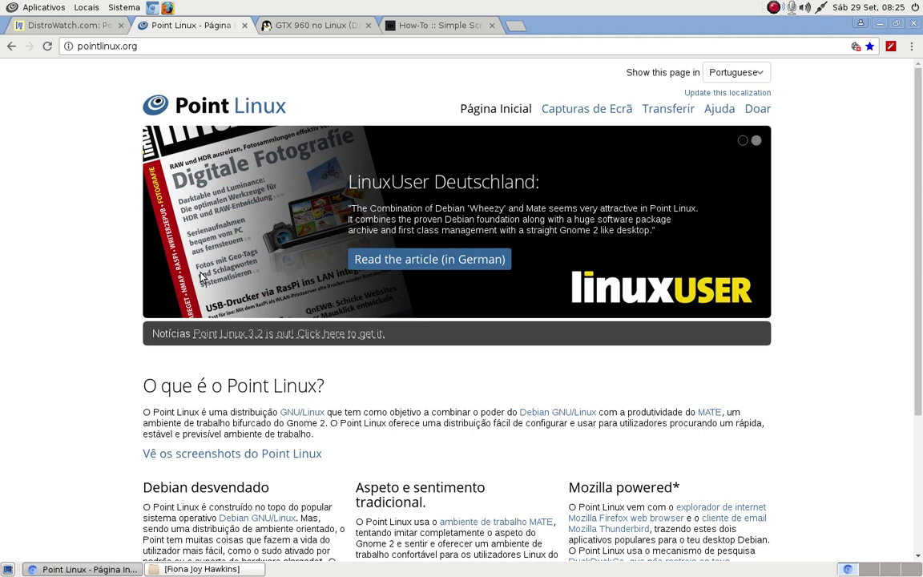
scroll(90, 361, "down", 3)
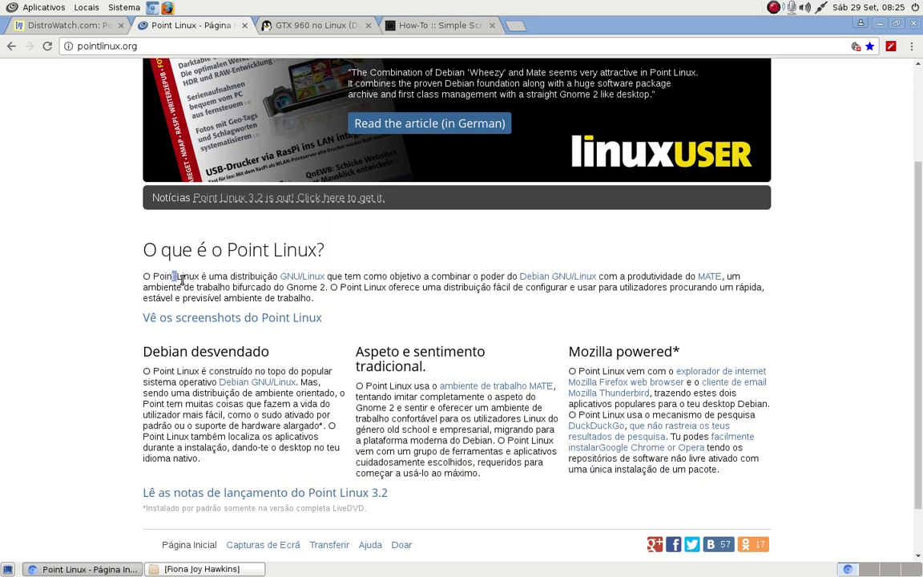
left_click_drag(173, 276, 254, 286)
left_click(140, 322)
scroll(128, 313, "down", 1)
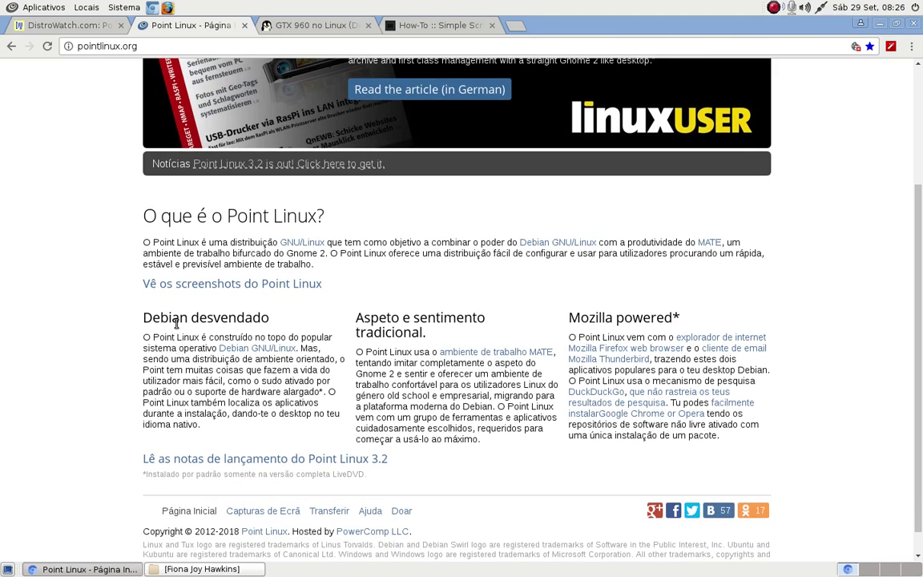
Step: Read the "Debian desvendado", "Aspeto e sentimento tradicional" and "Mozilla powered" sections of the Point Linux home page
left_click_drag(237, 319, 322, 334)
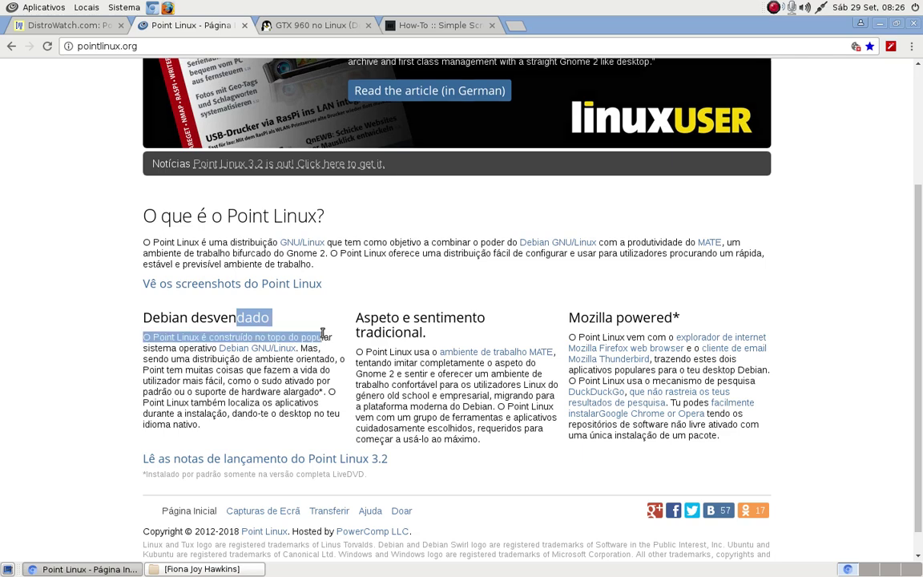
left_click_drag(440, 329, 472, 323)
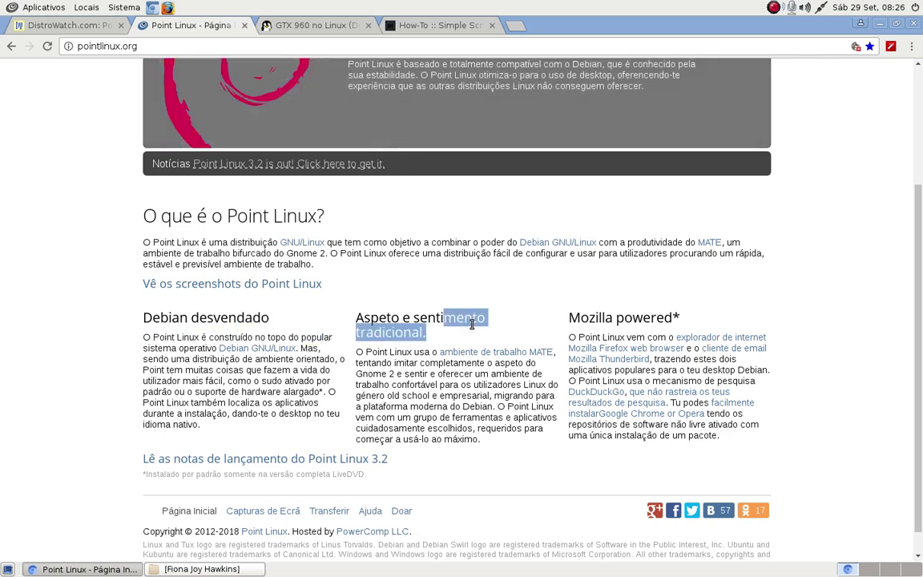
left_click(414, 395)
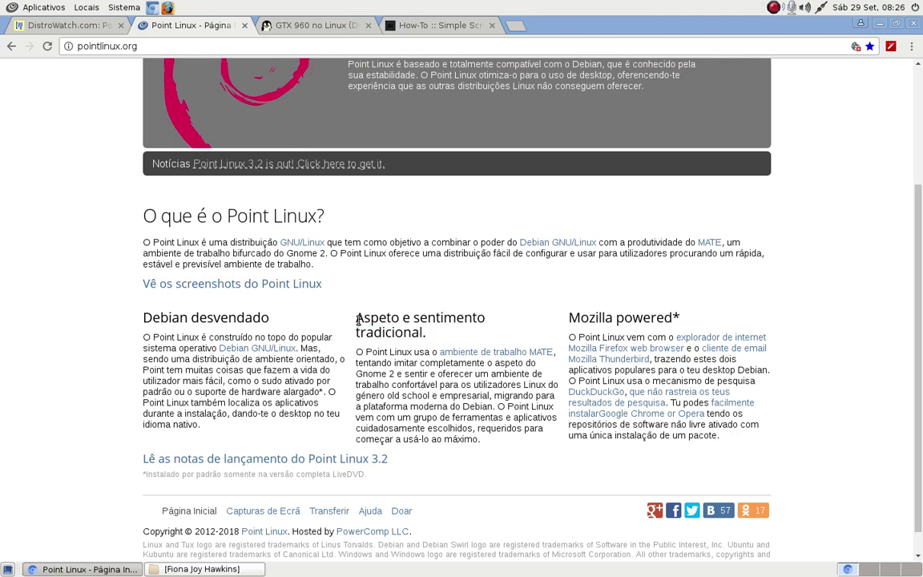
left_click_drag(356, 318, 423, 318)
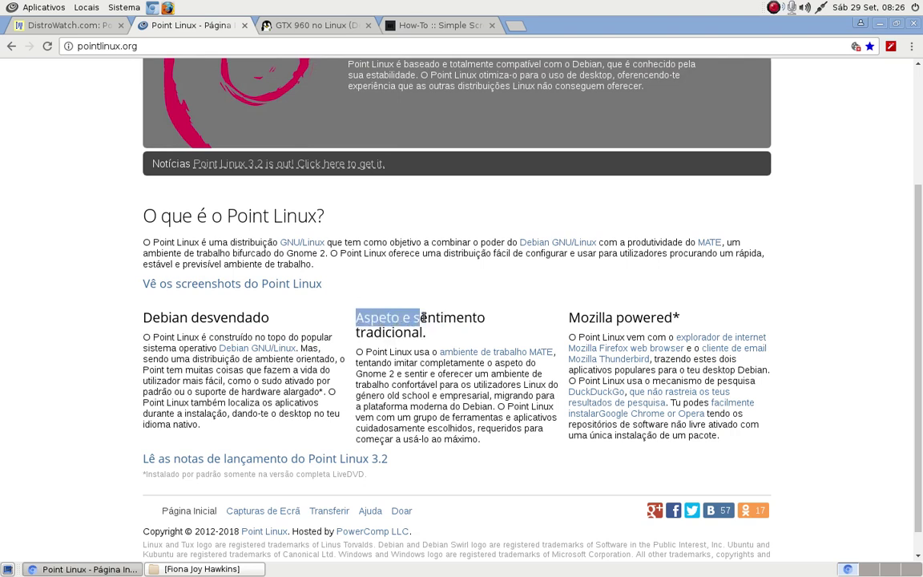
left_click(405, 401)
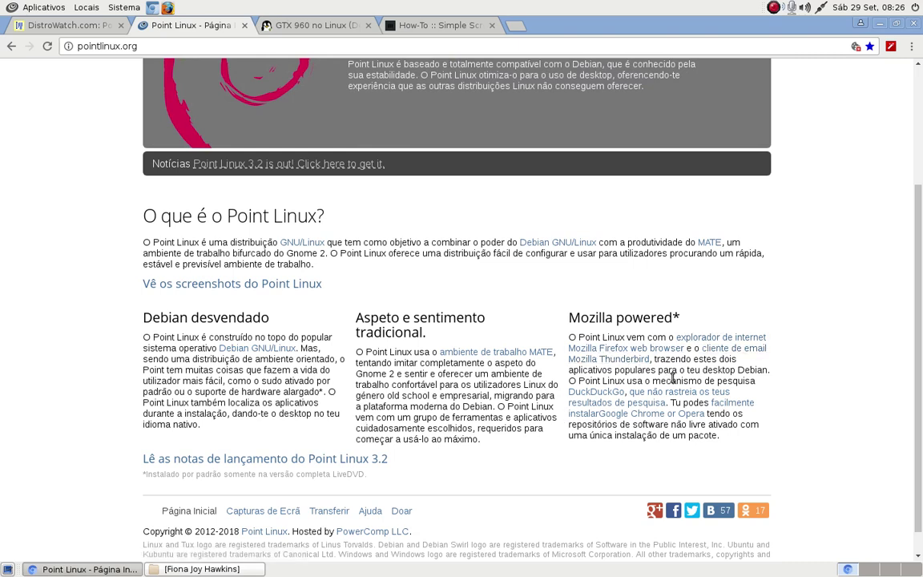
left_click_drag(672, 371, 767, 370)
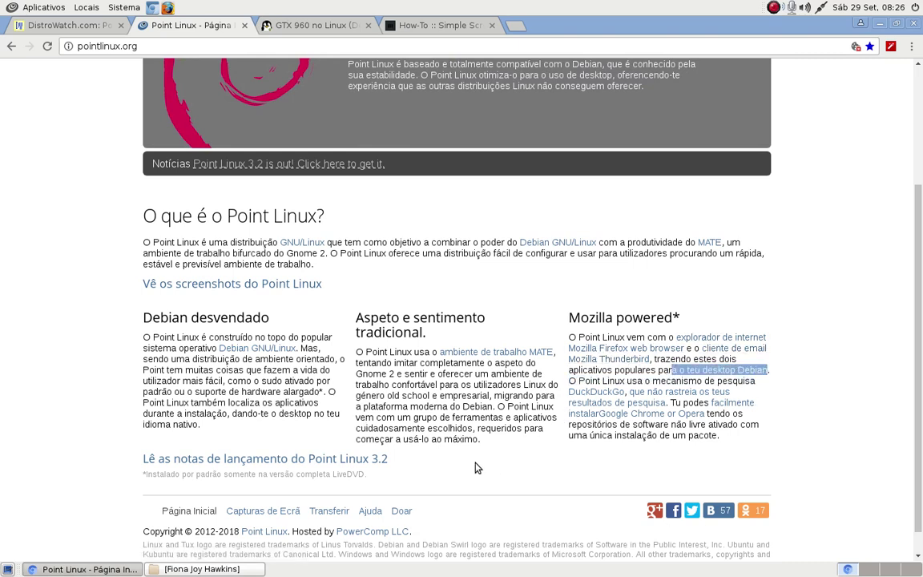
scroll(474, 468, "down", 1)
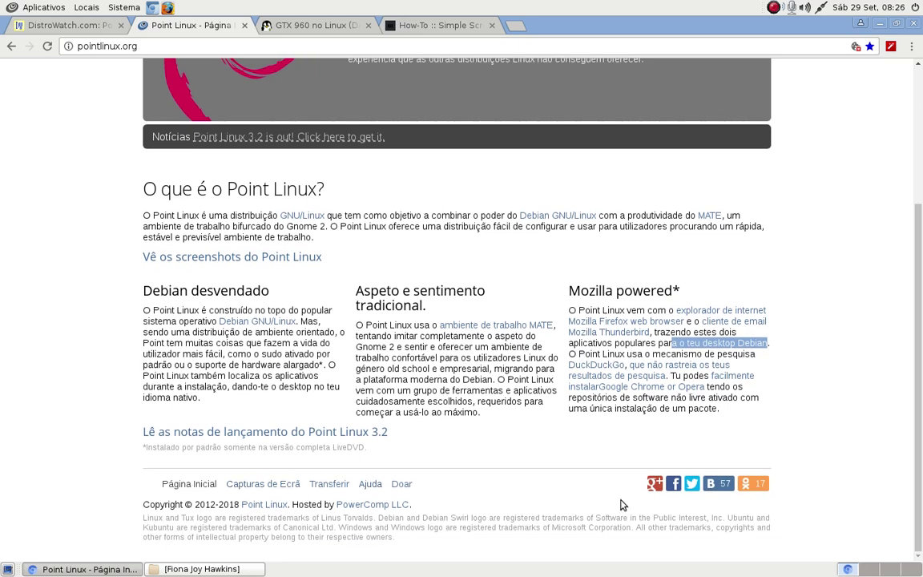
Step: Open the Transferir (download) page of the Point Linux site and show its release options
scroll(633, 401, "up", 5)
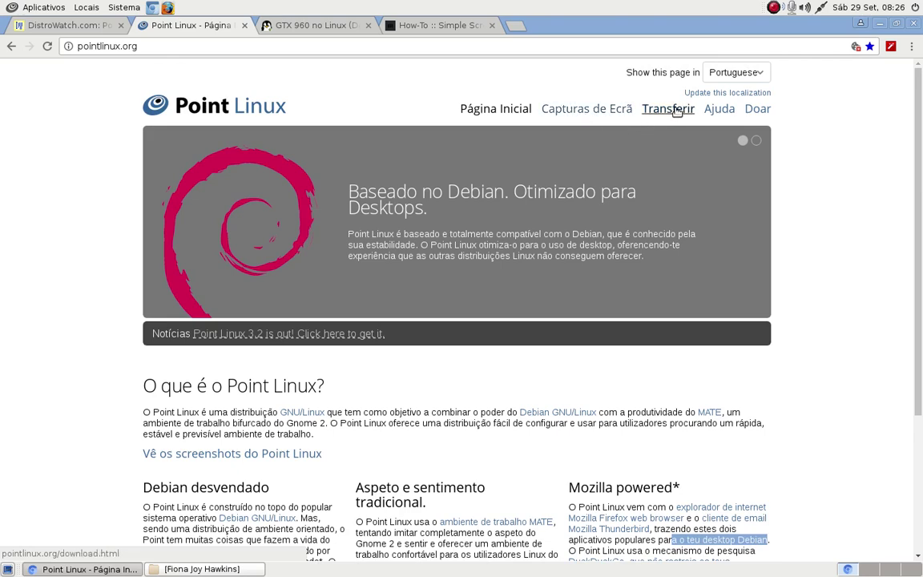
left_click(677, 111)
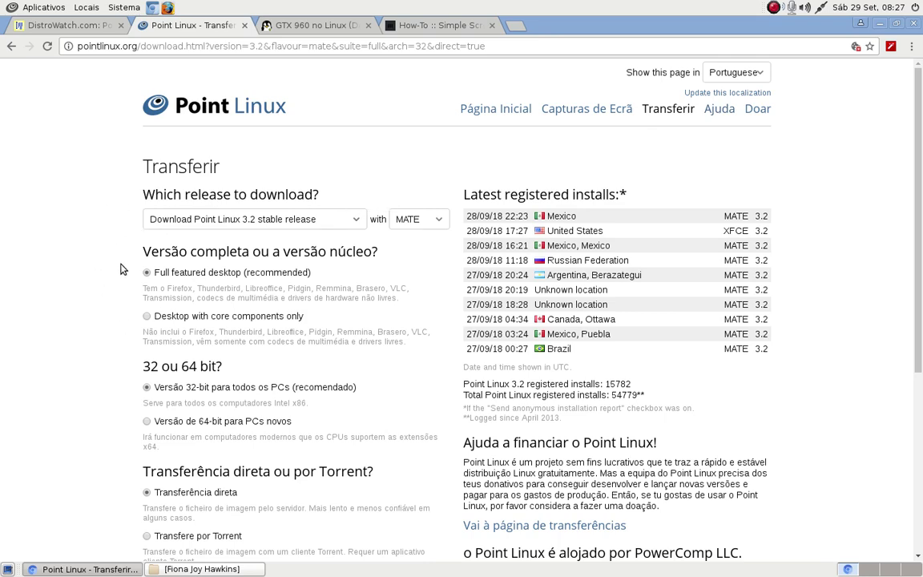
scroll(224, 182, "down", 2)
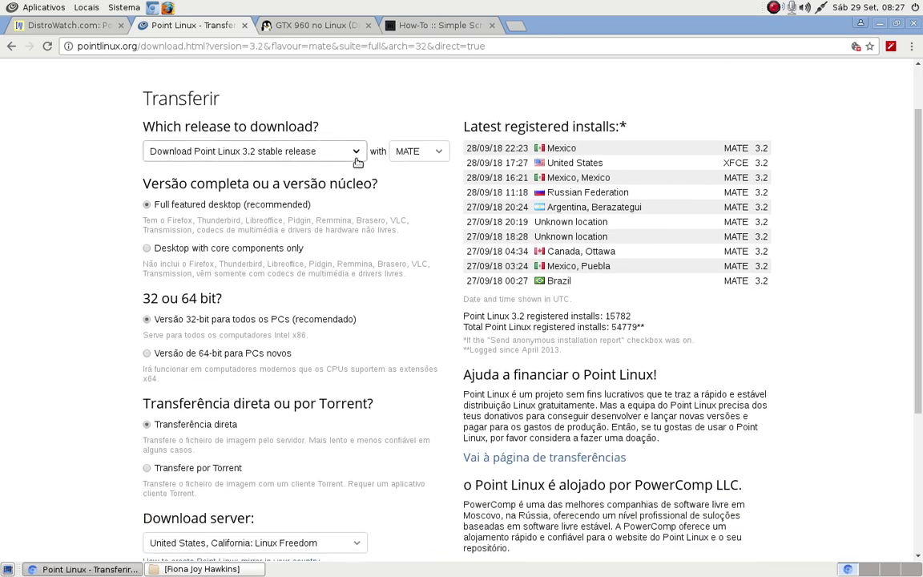
Step: Choose the Point Linux 2.3.2 obsolete release as the version to download
left_click(357, 151)
left_click(361, 152)
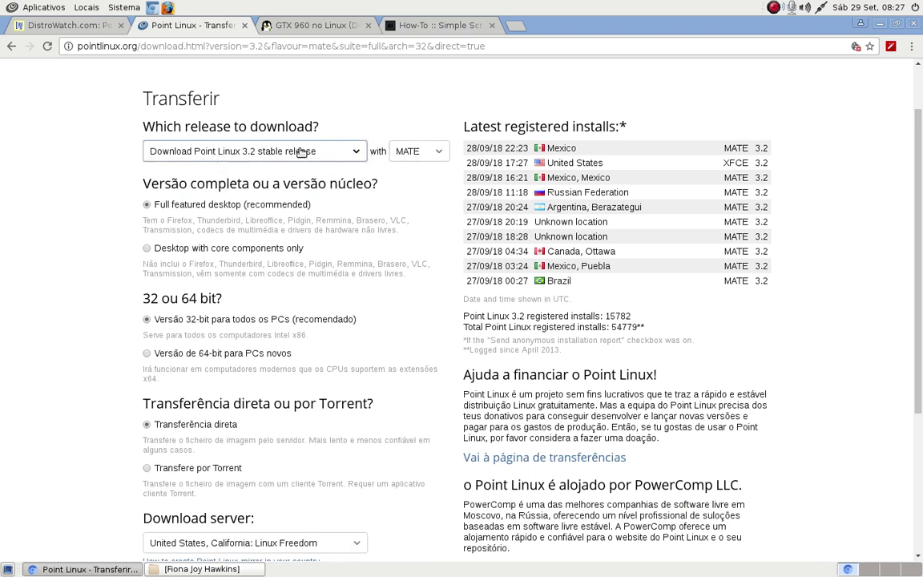
left_click(358, 153)
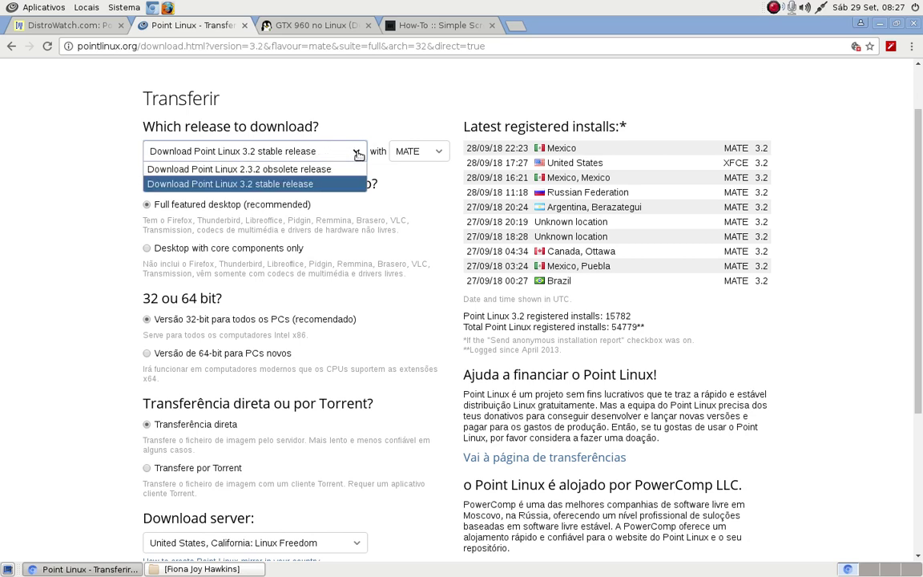
left_click(298, 169)
left_click(356, 153)
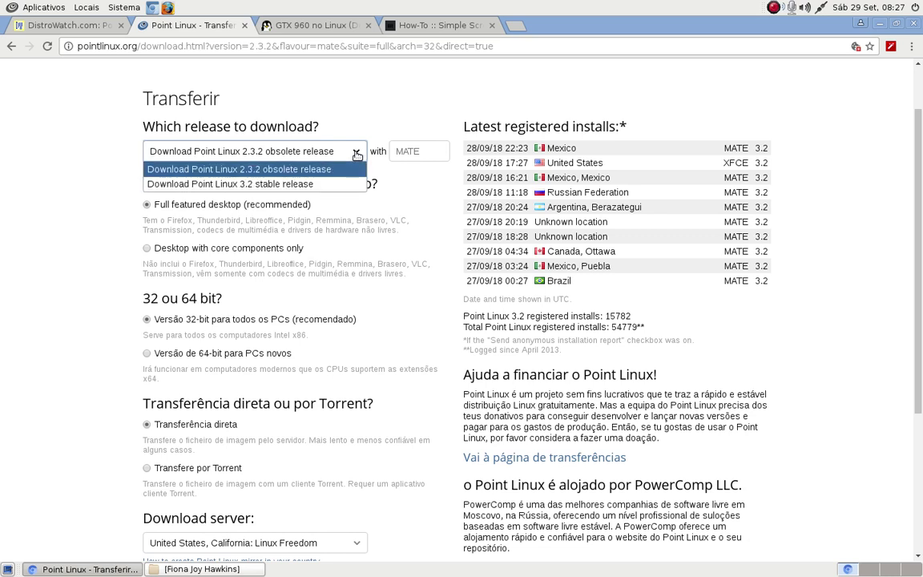
left_click(323, 167)
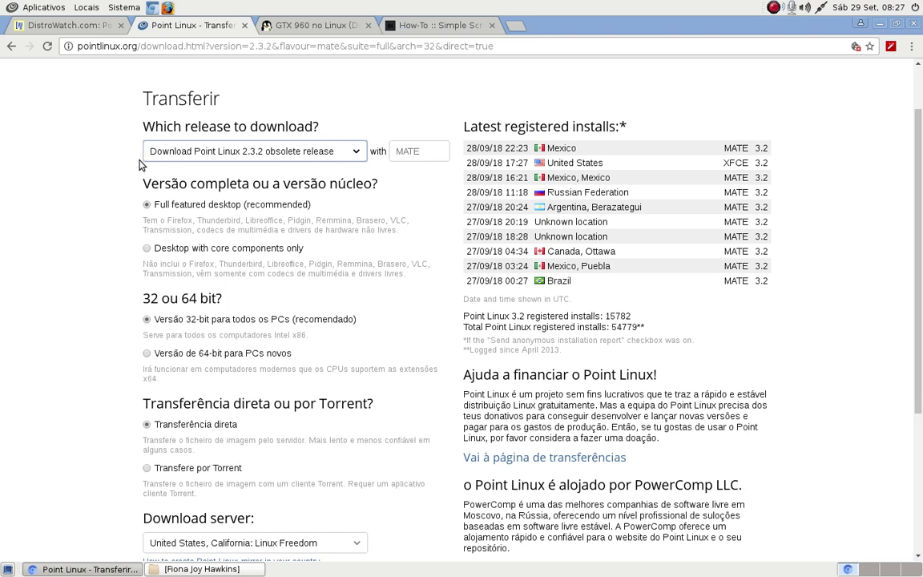
Step: Set the release to download to the Point Linux 3.2 stable release
left_click(355, 156)
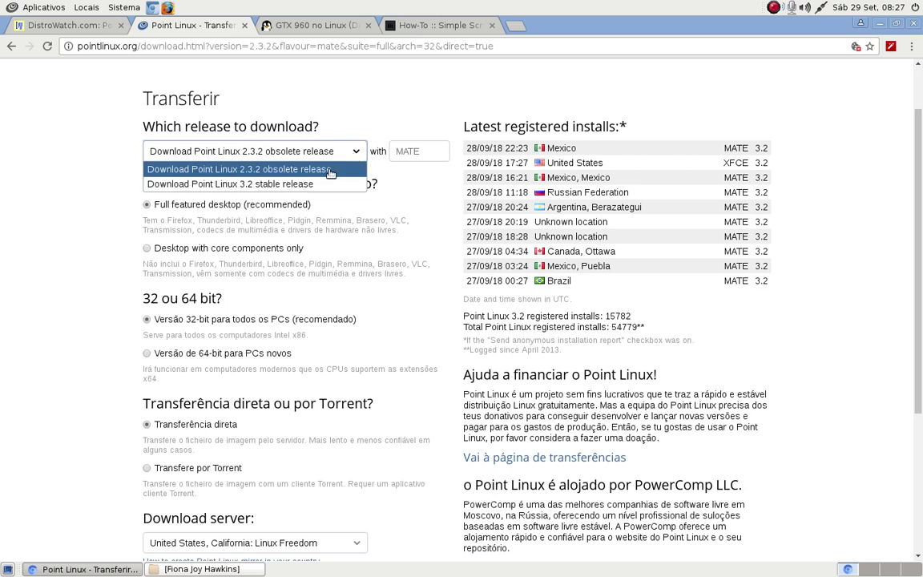
left_click(355, 182)
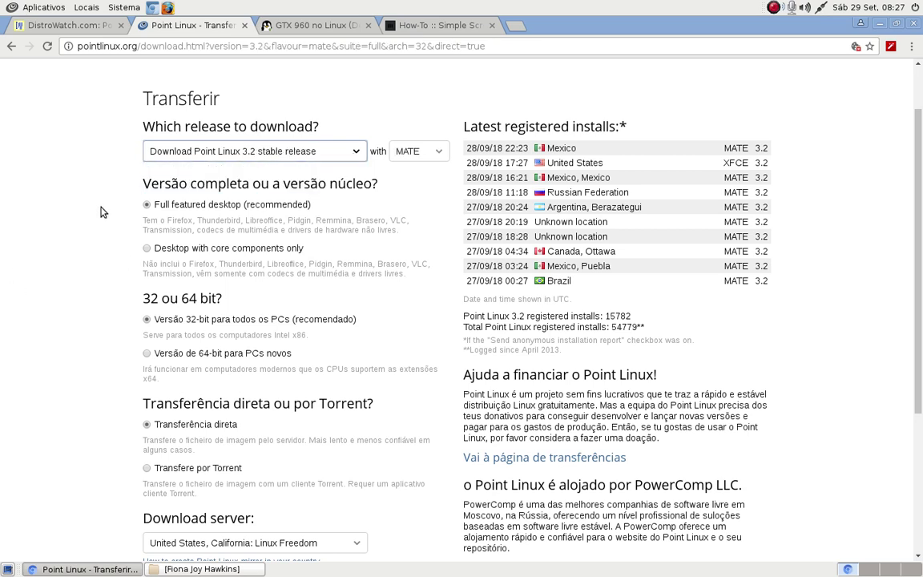
left_click(355, 151)
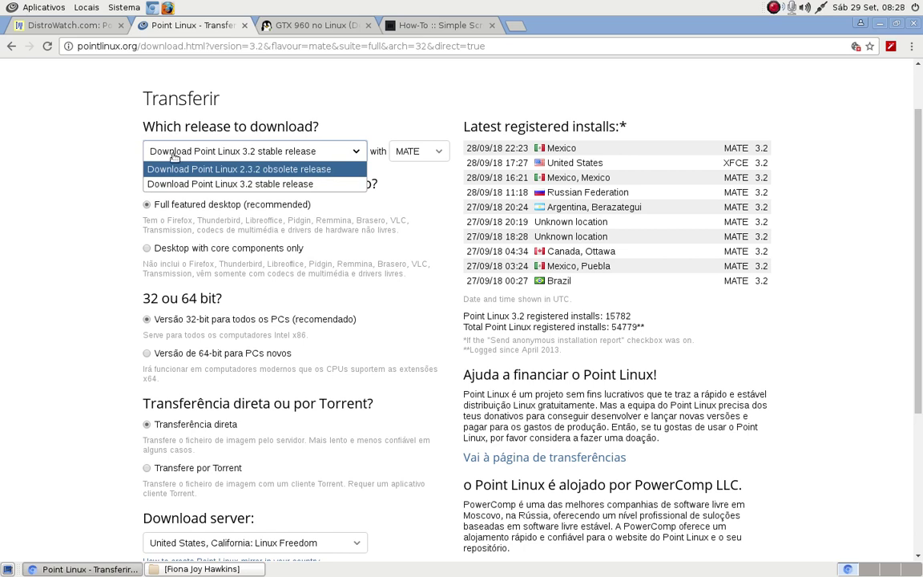
left_click(118, 159)
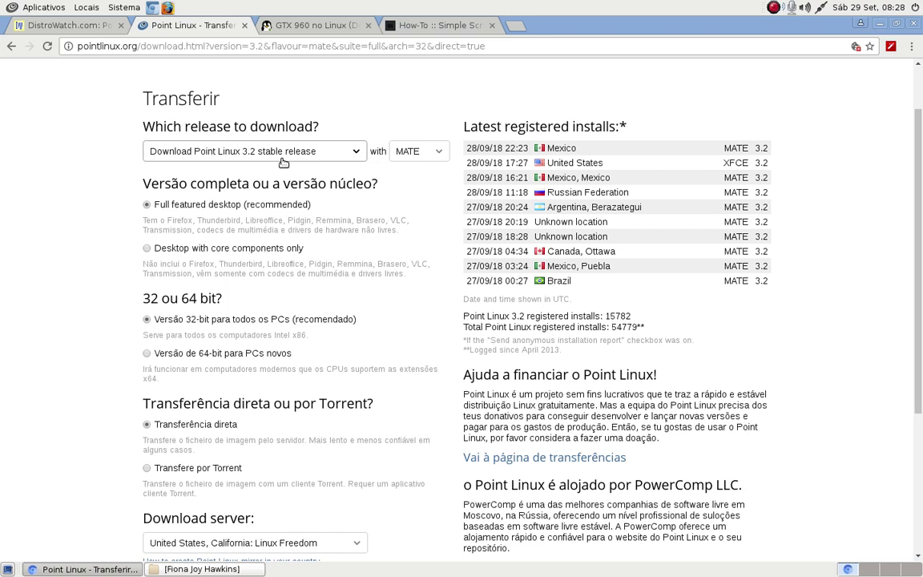
Step: Keep MATE as the desktop environment and choose the "Desktop with core components only" edition for the Point Linux 3.2 download
left_click(440, 151)
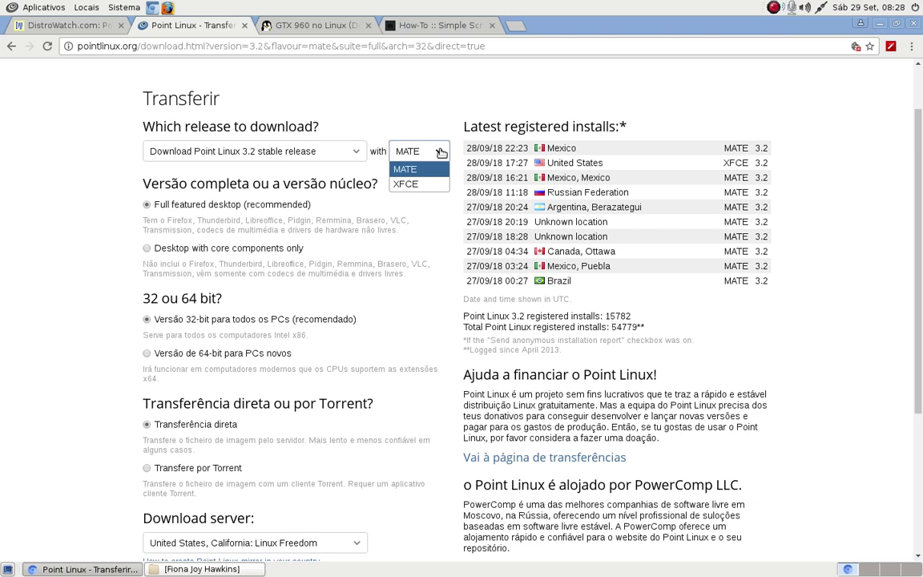
left_click(440, 151)
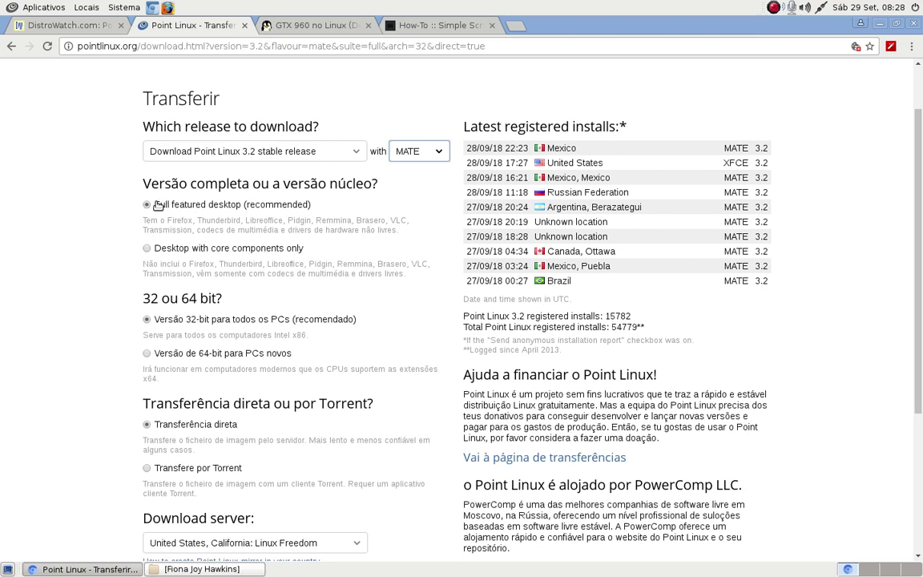
left_click(180, 249)
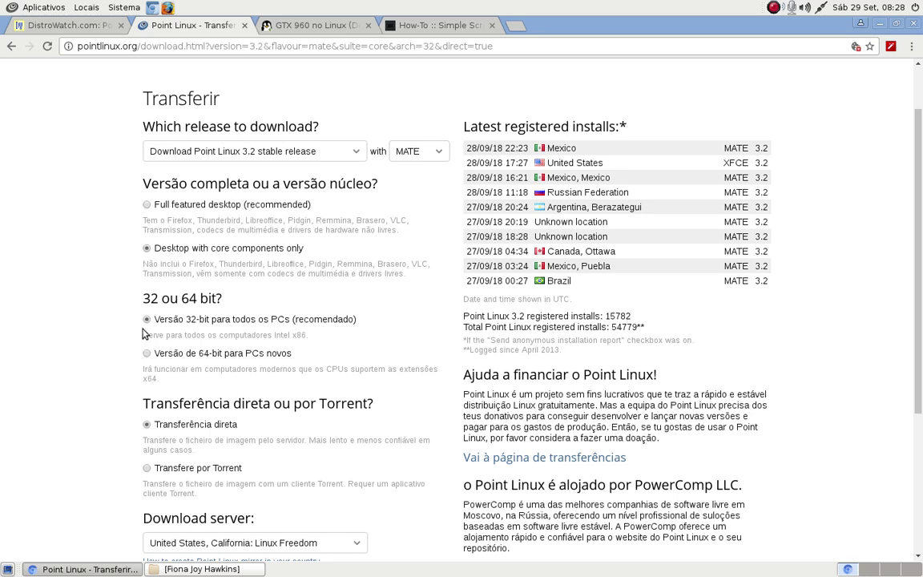
scroll(132, 302, "down", 3)
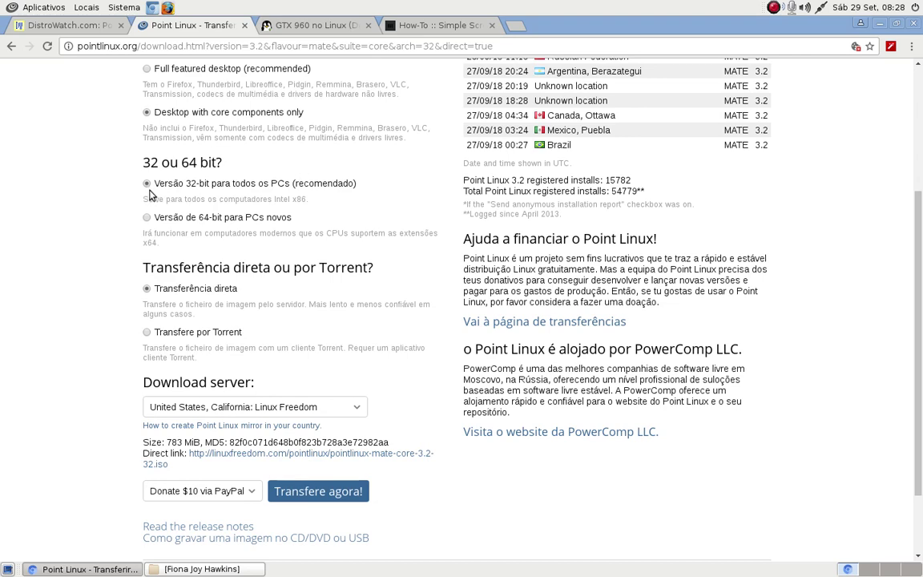
scroll(147, 196, "down", 2)
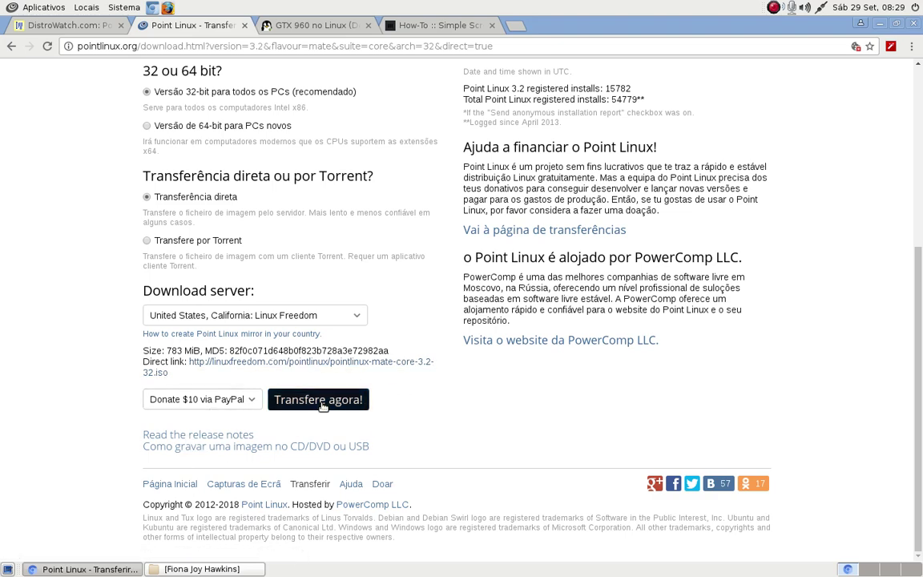
scroll(607, 432, "up", 5)
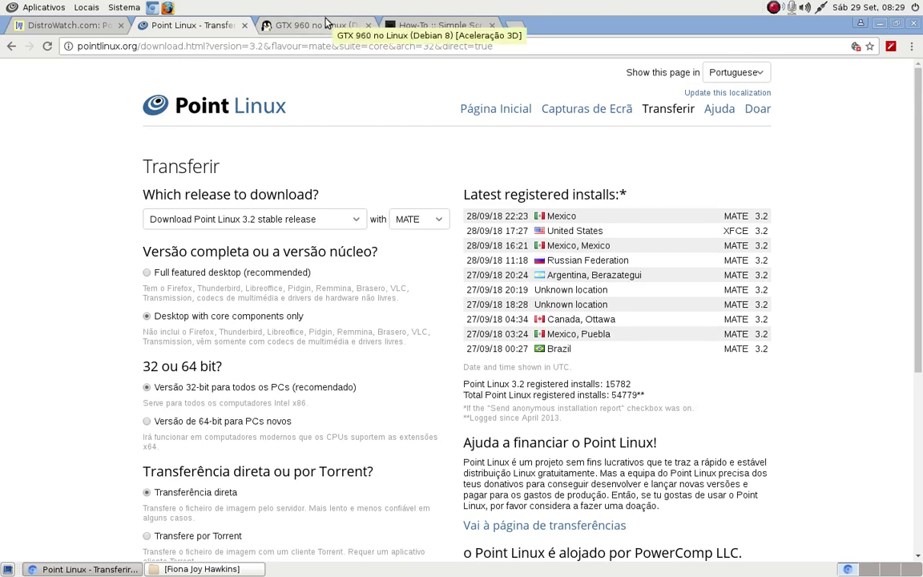
Step: Minimize the browser to show the MATE desktop and take a brief look at its Sistema entries
left_click(879, 24)
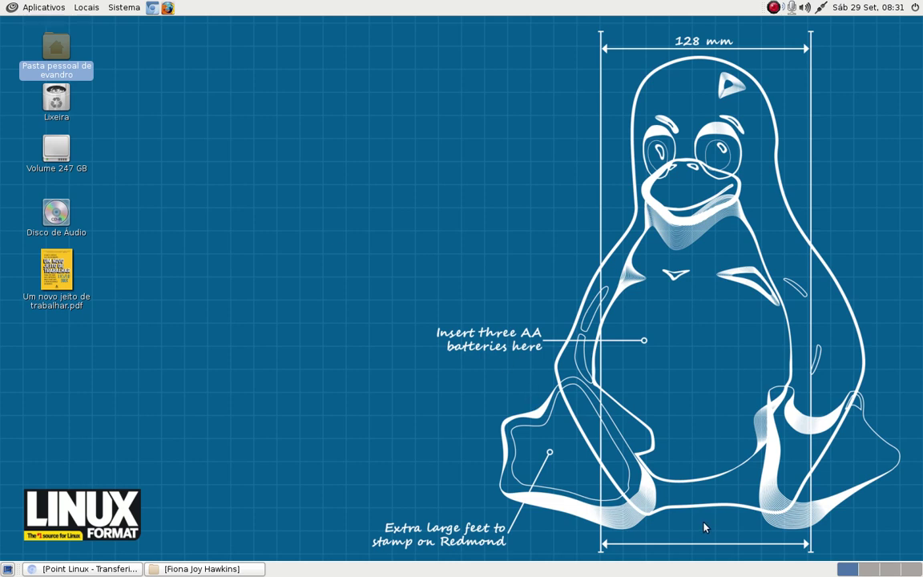
left_click(36, 7)
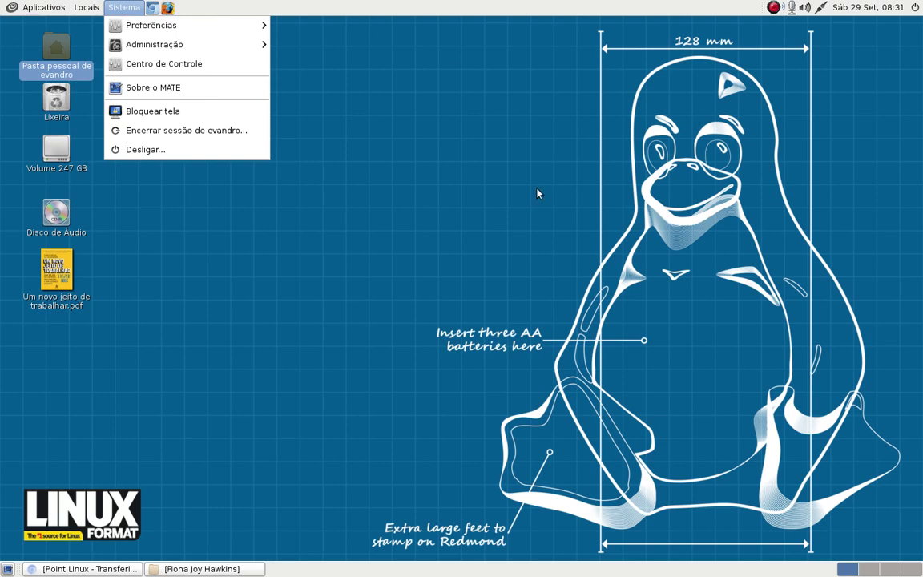
left_click(513, 186)
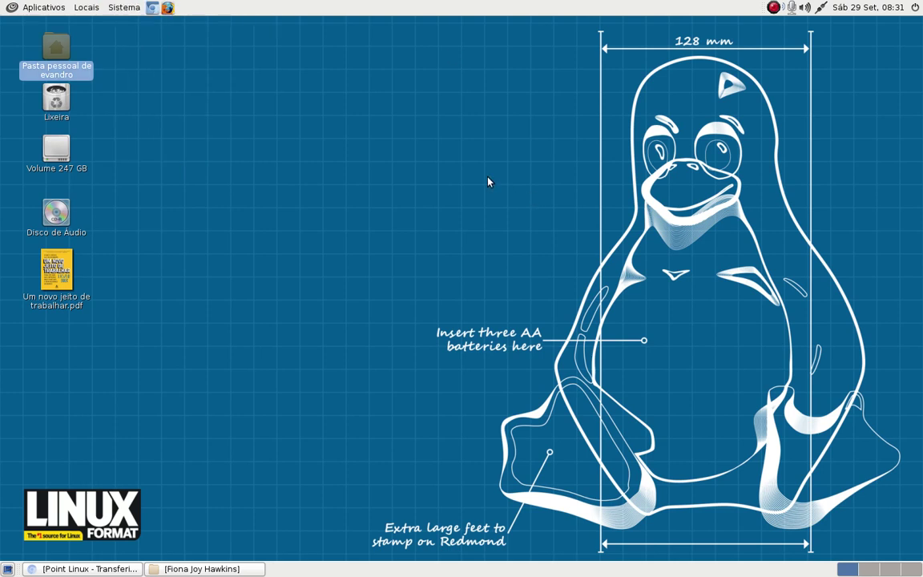
Step: Examine the installed applications in the Acessórios, Gráficos, Internet, Jogos and Sistema categories
left_click(23, 8)
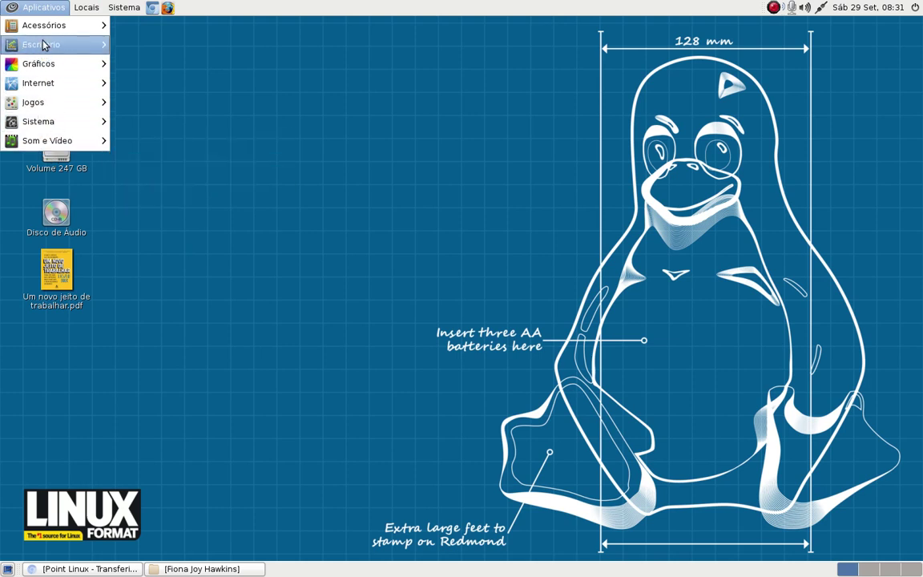
mouse_move(46, 30)
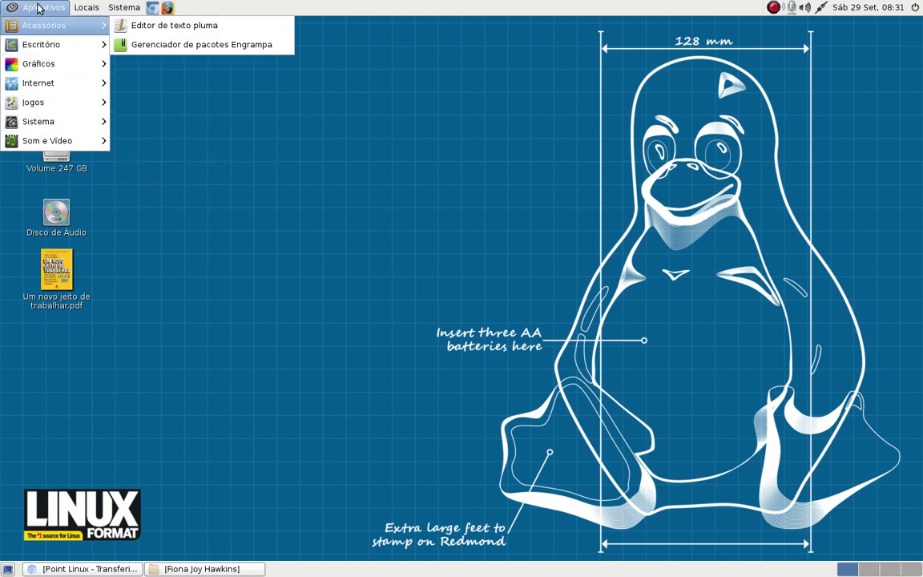
left_click(41, 9)
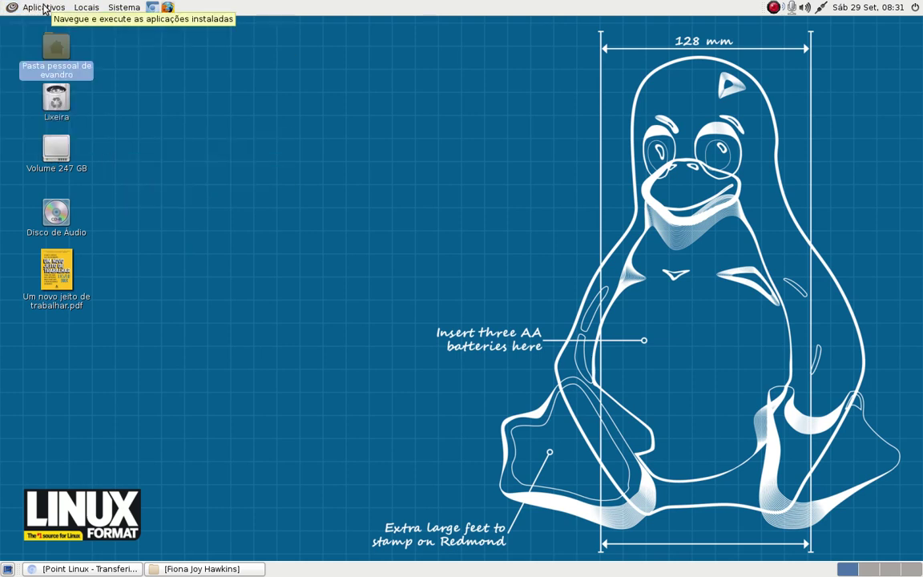
left_click(44, 9)
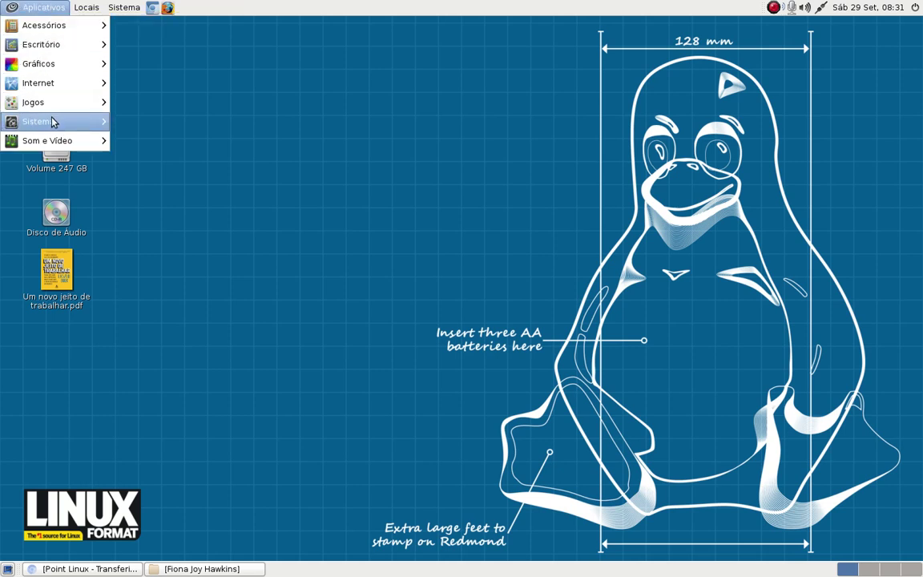
mouse_move(32, 25)
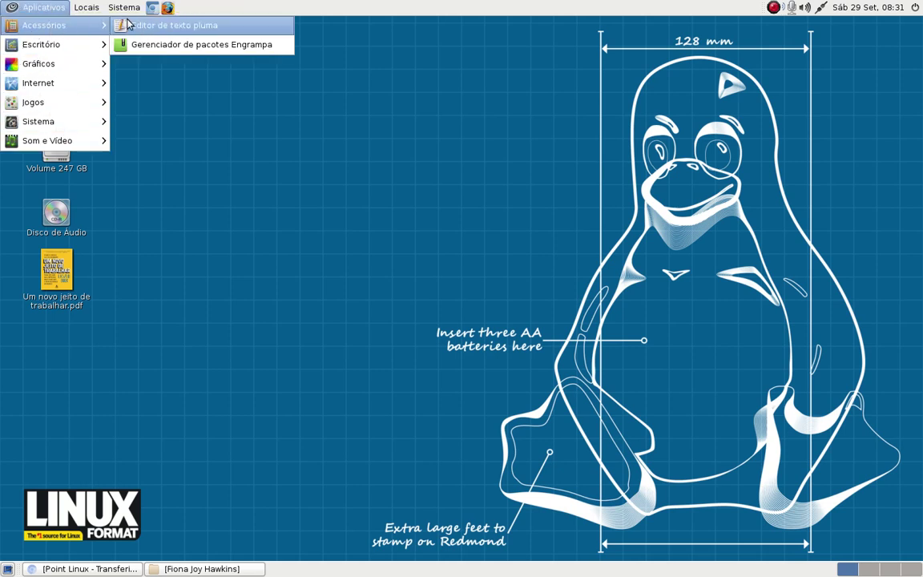
mouse_move(84, 52)
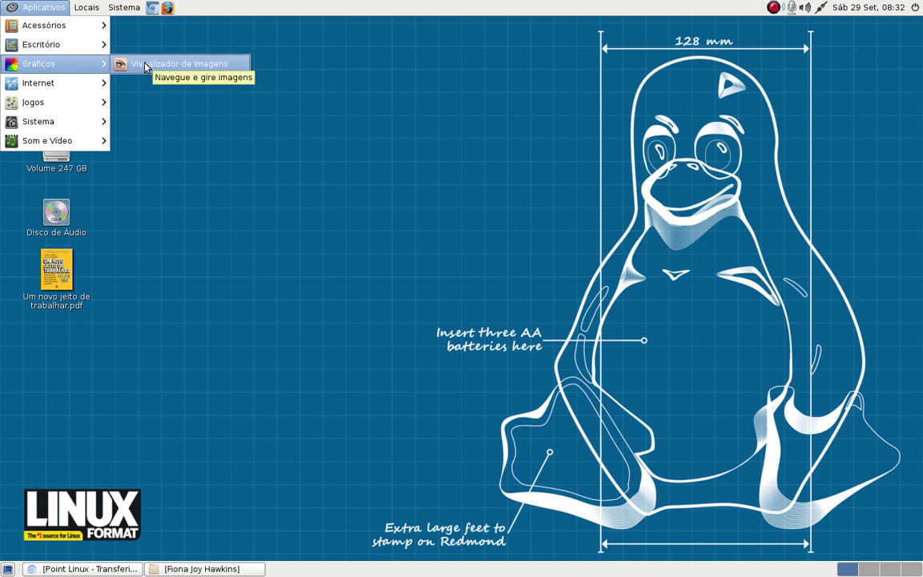
mouse_move(86, 91)
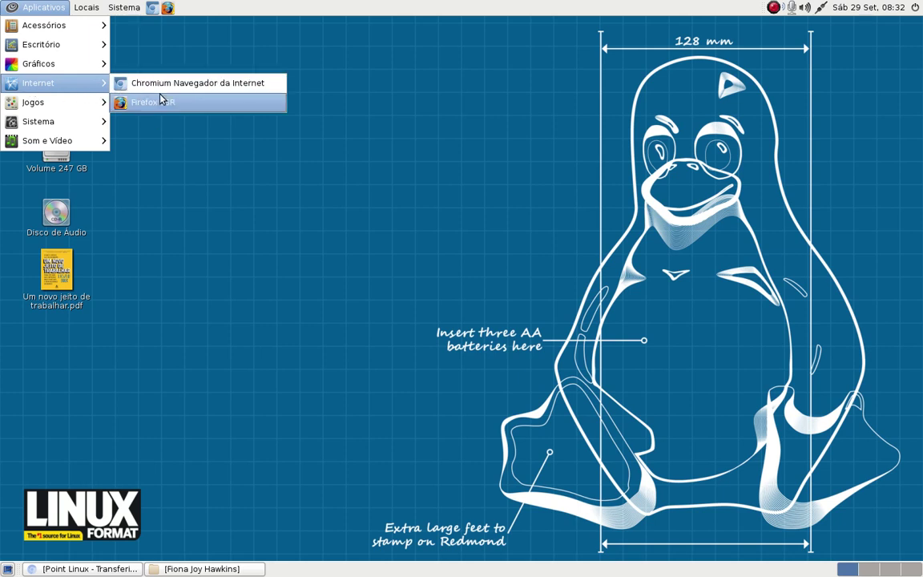
mouse_move(68, 104)
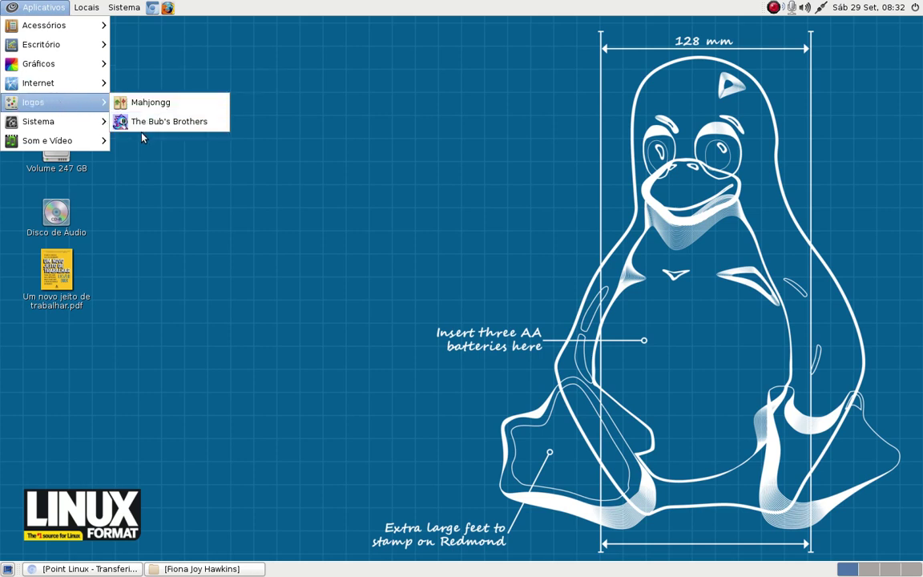
mouse_move(51, 126)
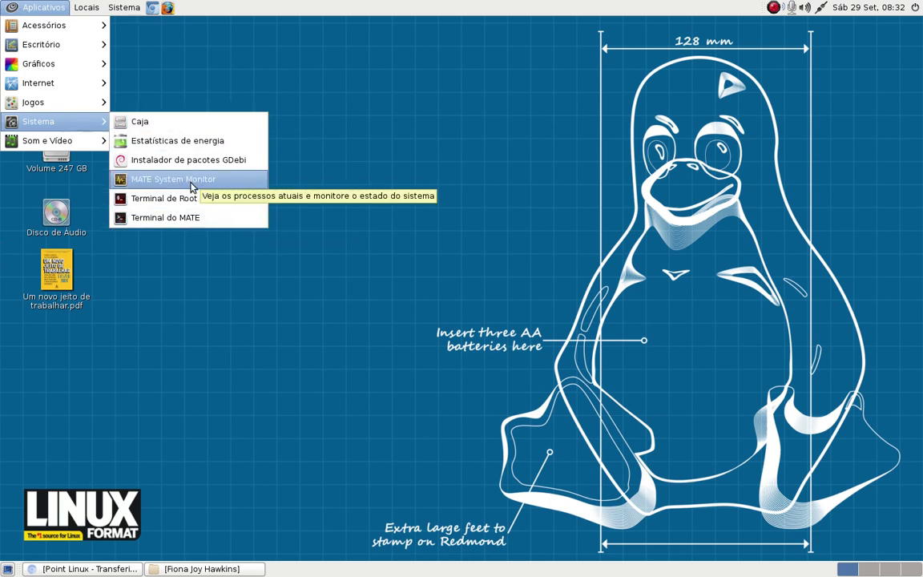
left_click(202, 325)
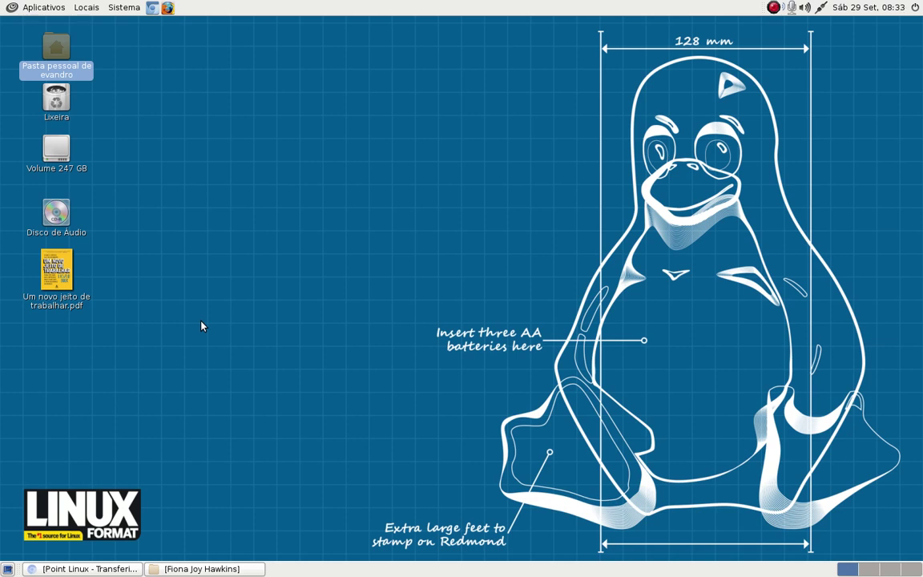
Step: View the desktop document "Um novo jeito de trabalhar.pdf" in the document viewer and close it
double_click(68, 276)
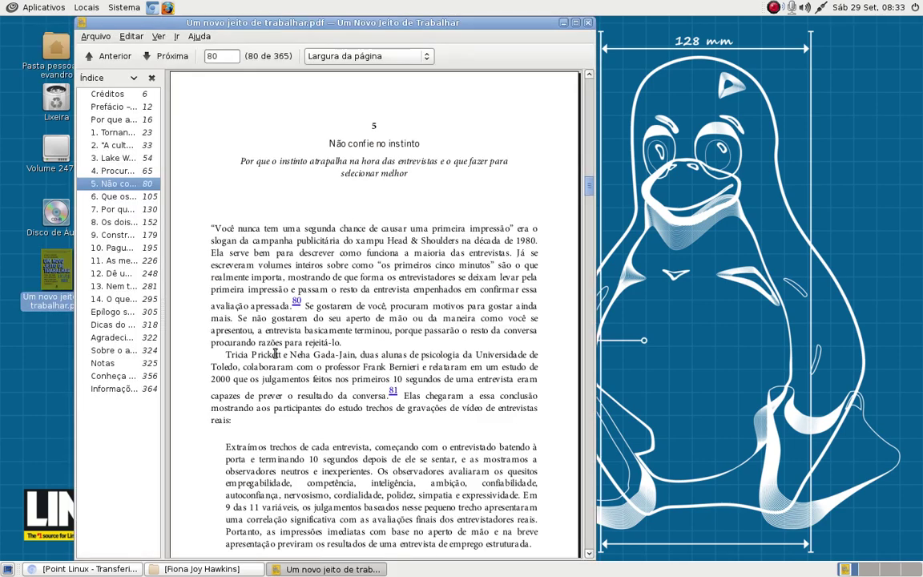
left_click(590, 24)
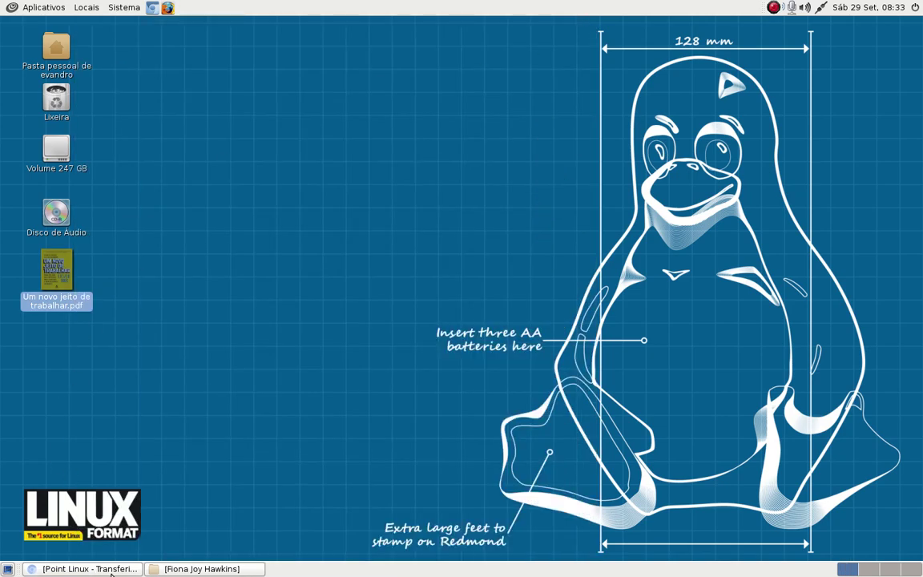
Step: Return to the browser and find reply 4 with the NVIDIA driver commands in the Viva o Linux topic "GTX 960 no Linux (Debian 8)"
left_click(112, 569)
left_click(112, 569)
left_click(113, 570)
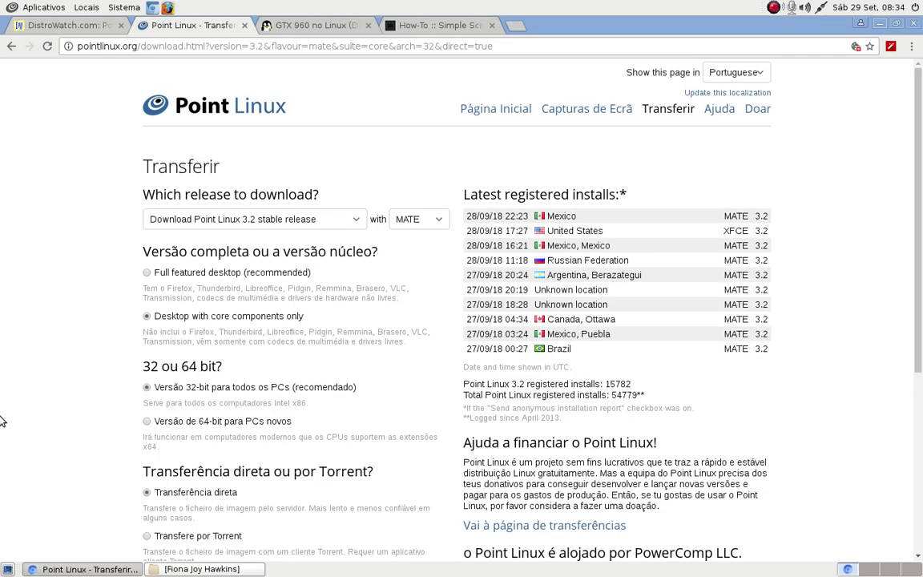
left_click(316, 24)
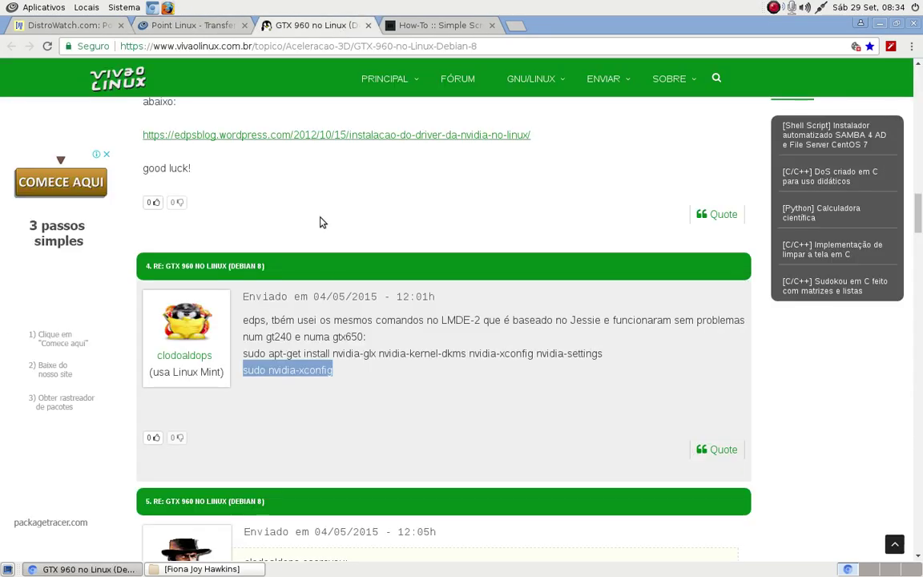
scroll(377, 353, "up", 3)
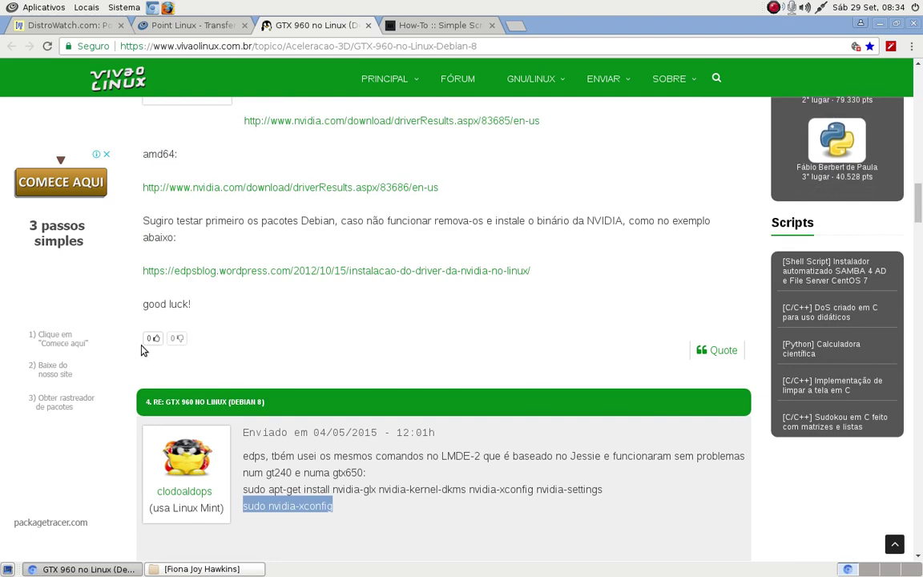
scroll(361, 425, "up", 5)
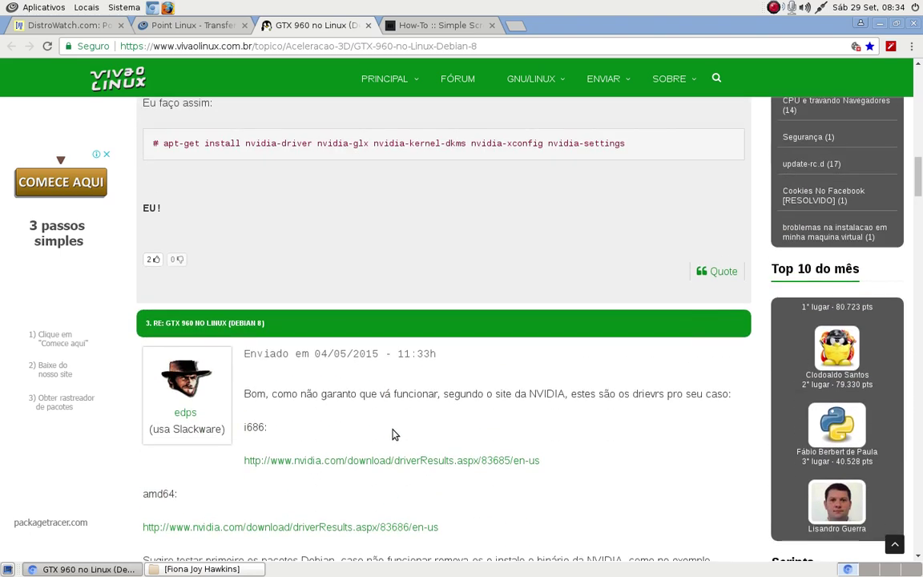
scroll(392, 434, "down", 5)
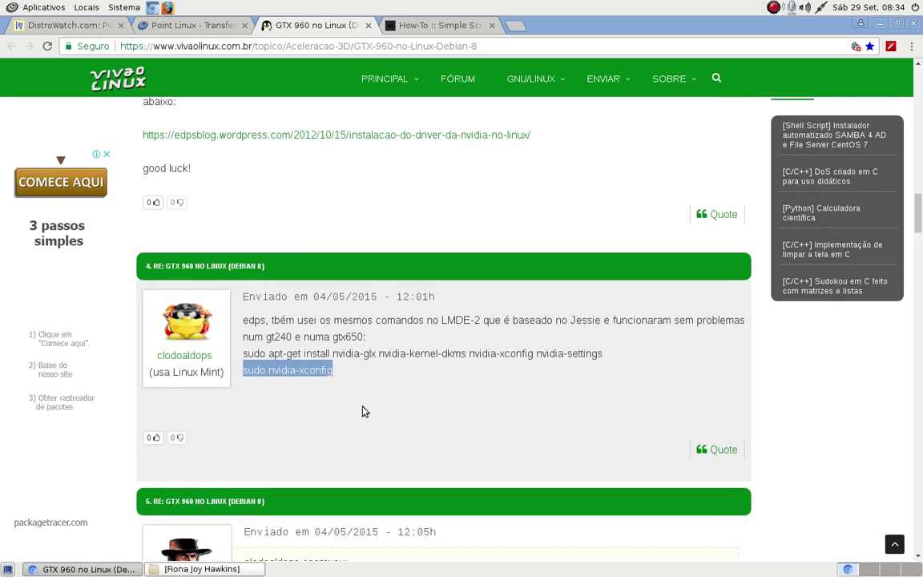
scroll(295, 367, "down", 1)
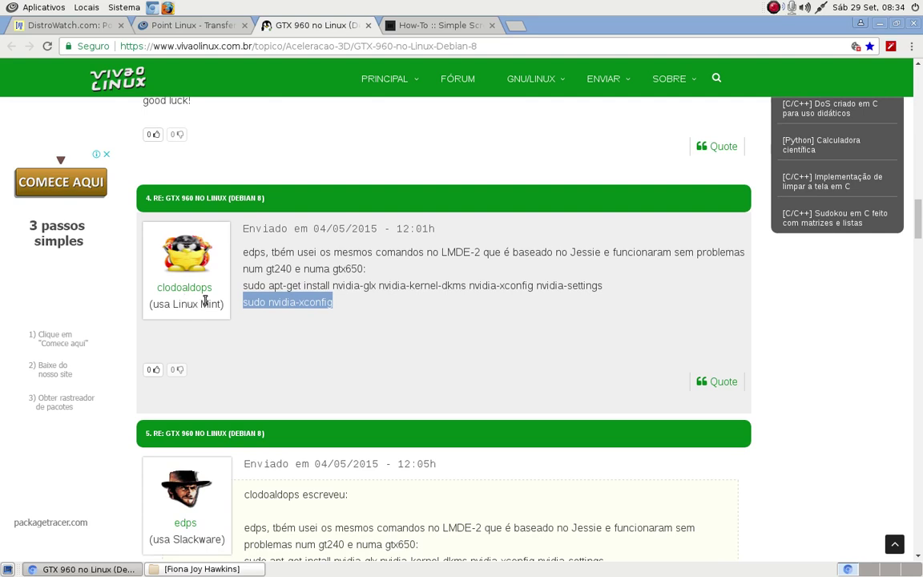
Step: Highlight the NVIDIA package installation command in reply 4, followed by the "sudo nvidia-xconfig" command
left_click(264, 307)
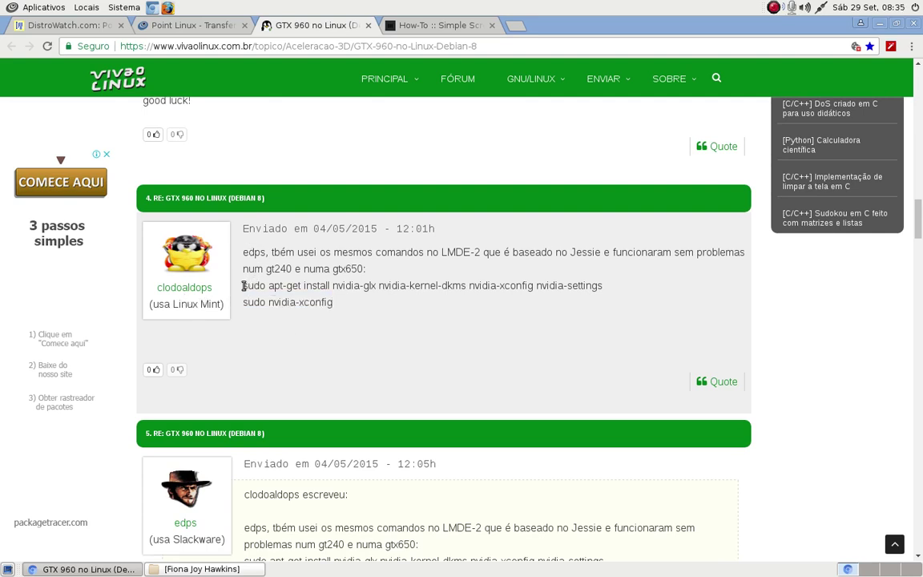
left_click_drag(245, 286, 603, 286)
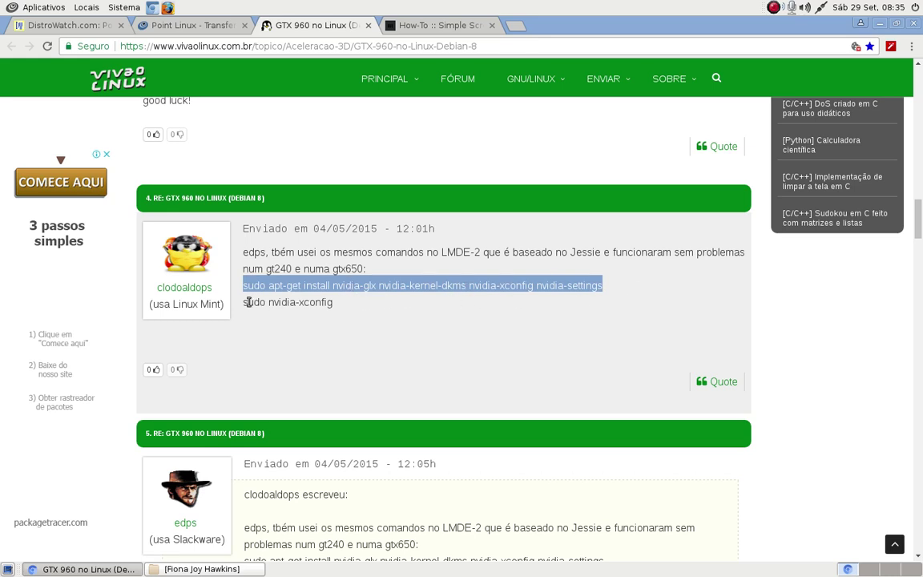
left_click_drag(250, 302, 314, 302)
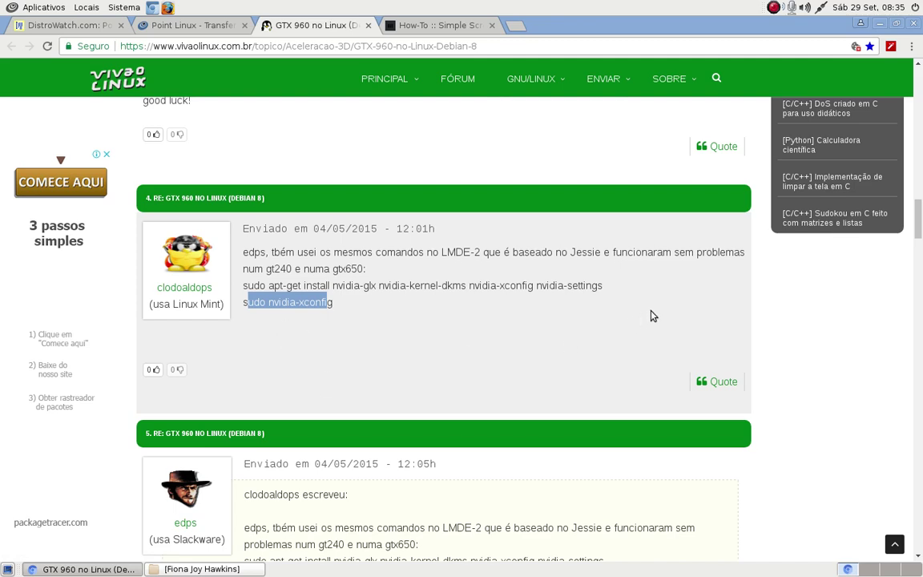
Step: Review the NVIDIA driver installation advice given in replies 2, 3 and 4 of the forum topic
scroll(383, 411, "up", 5)
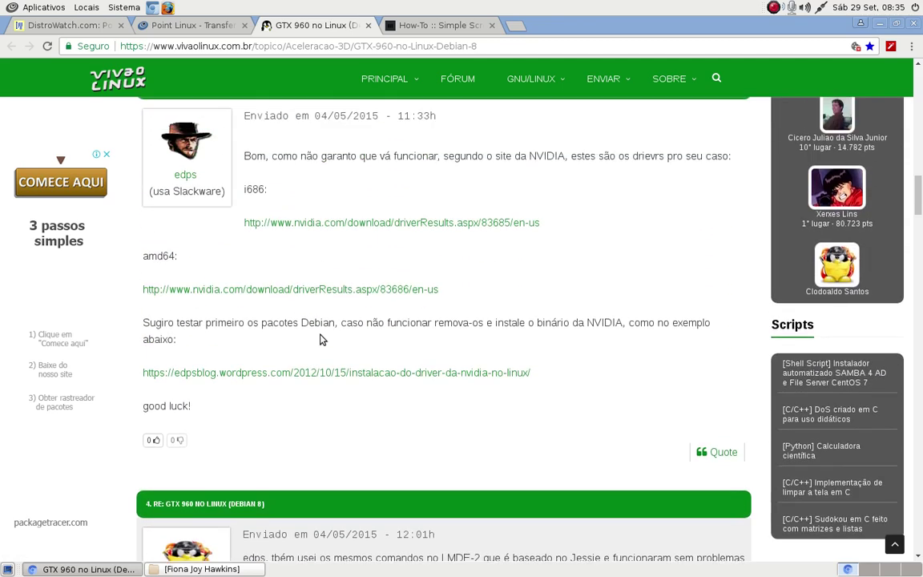
scroll(325, 461, "up", 2)
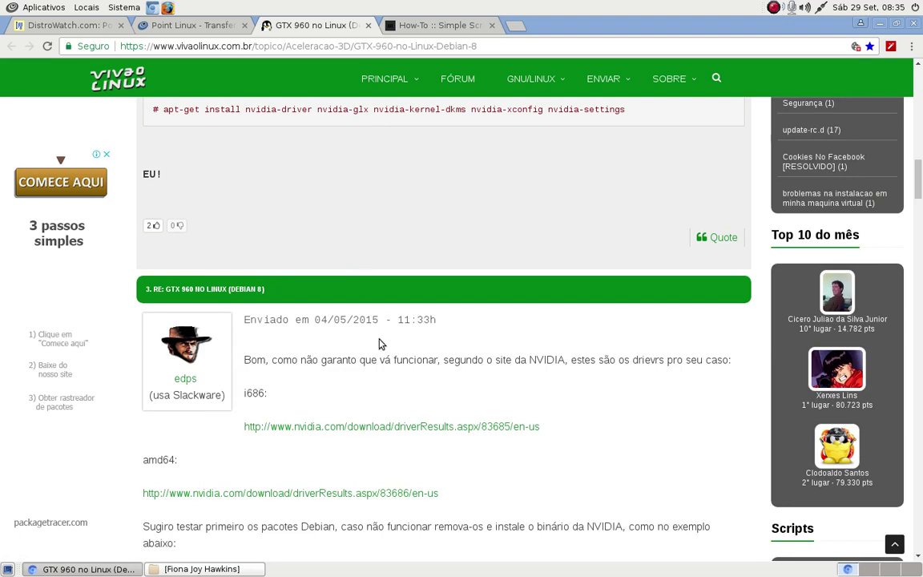
scroll(360, 293, "down", 8)
scroll(316, 289, "up", 1)
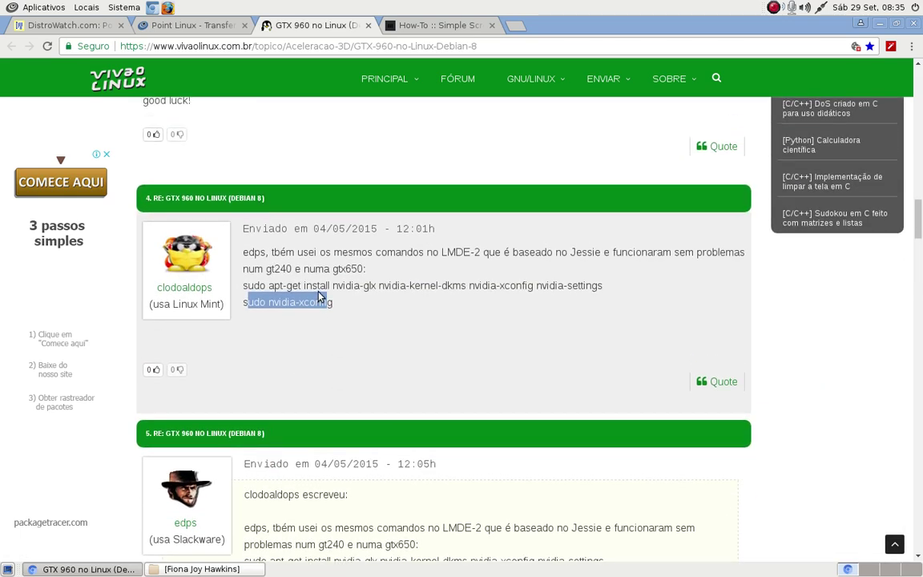
scroll(367, 317, "up", 5)
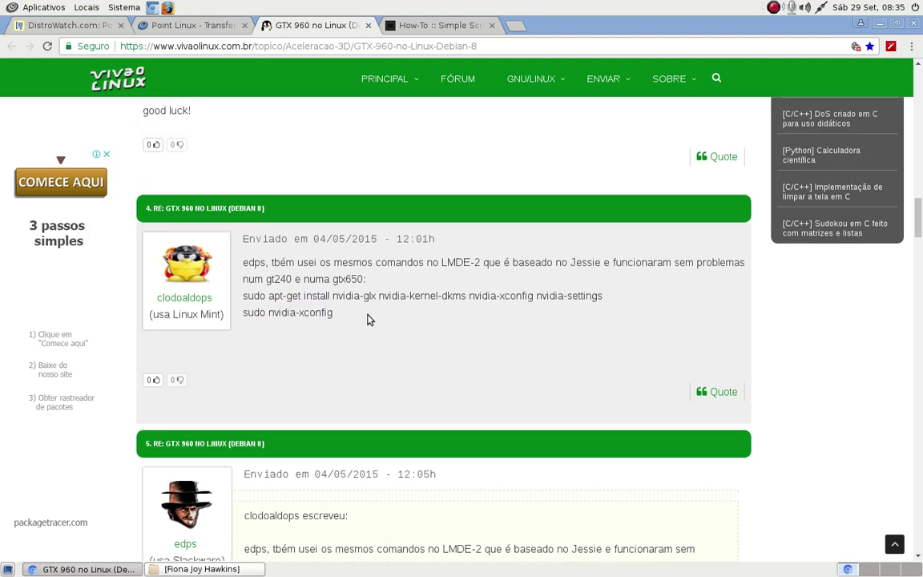
scroll(439, 431, "down", 1)
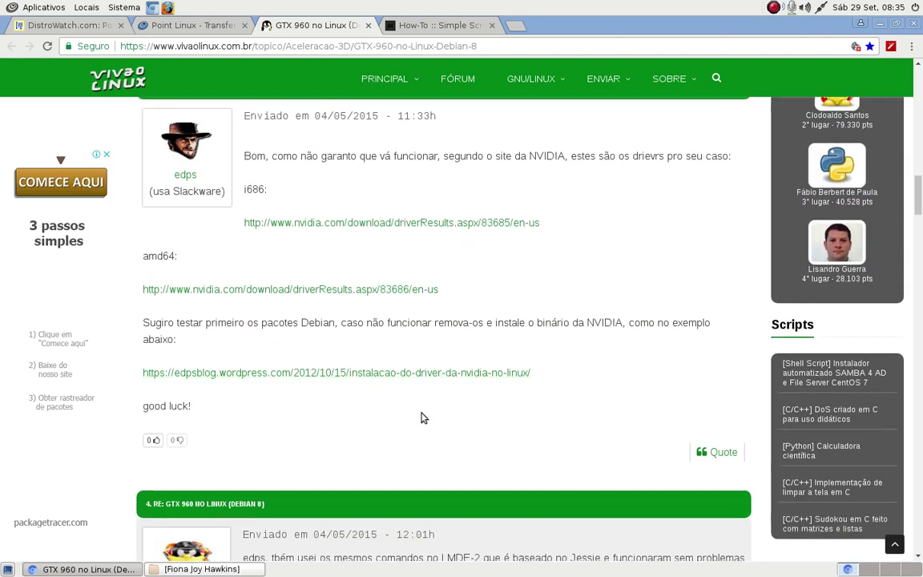
Step: Find reply 4 in the forum topic and highlight parts of its apt-get install and "sudo nvidia-xconfig" command lines
scroll(524, 378, "down", 4)
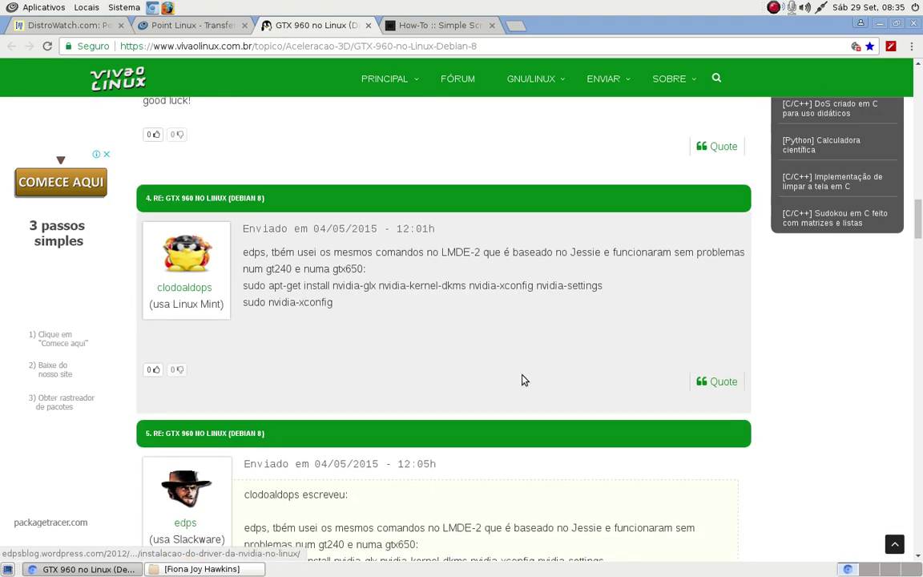
left_click_drag(249, 286, 361, 286)
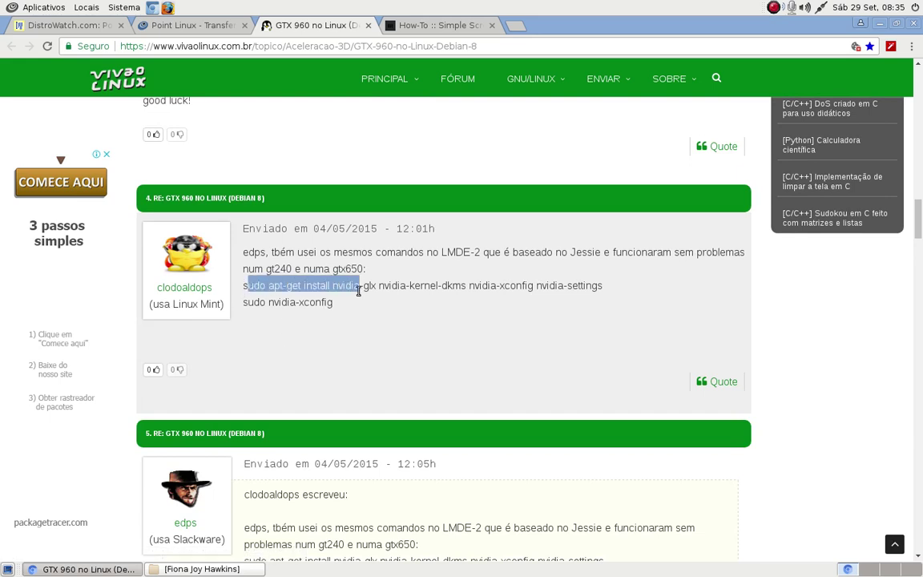
left_click_drag(300, 302, 328, 305)
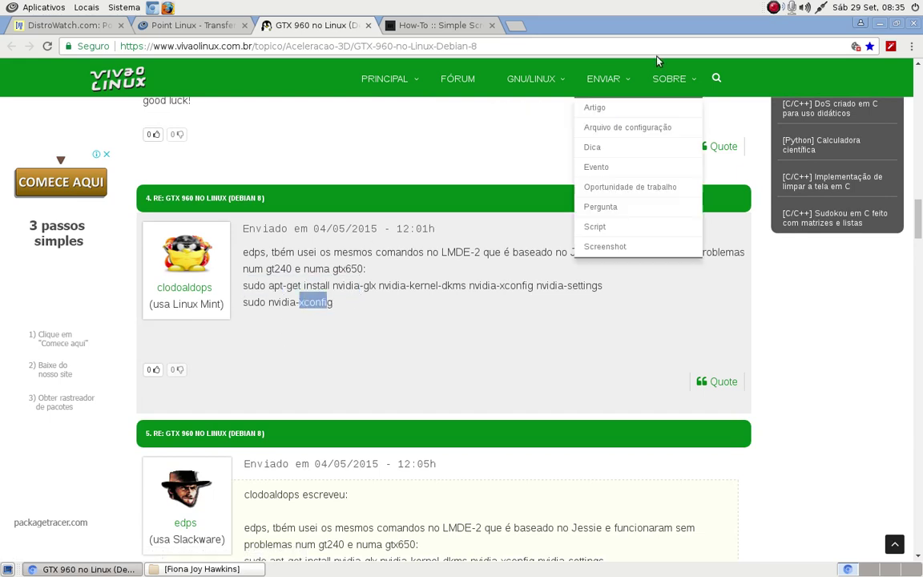
Step: Minimize the browser and look through the installed applications in the Jogos and Som e Vídeo categories
left_click(879, 24)
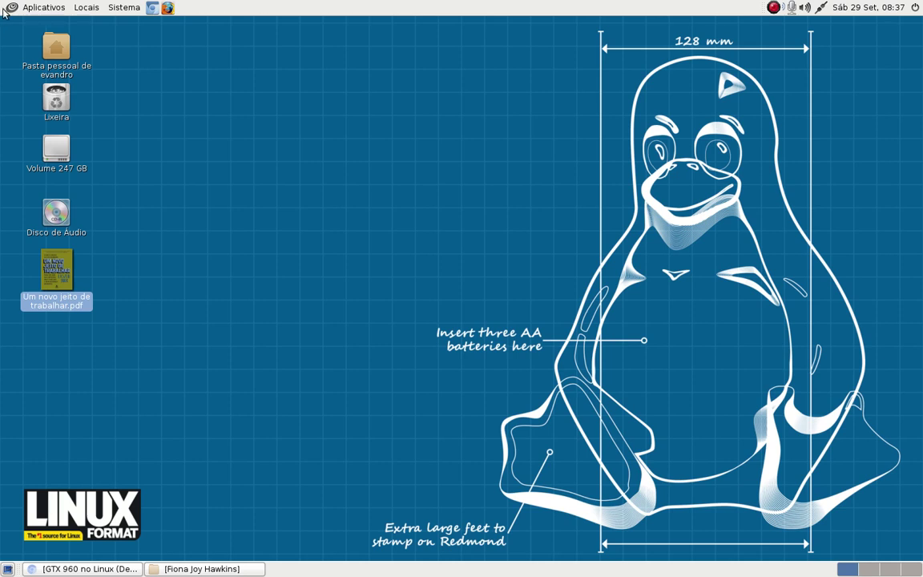
left_click(39, 6)
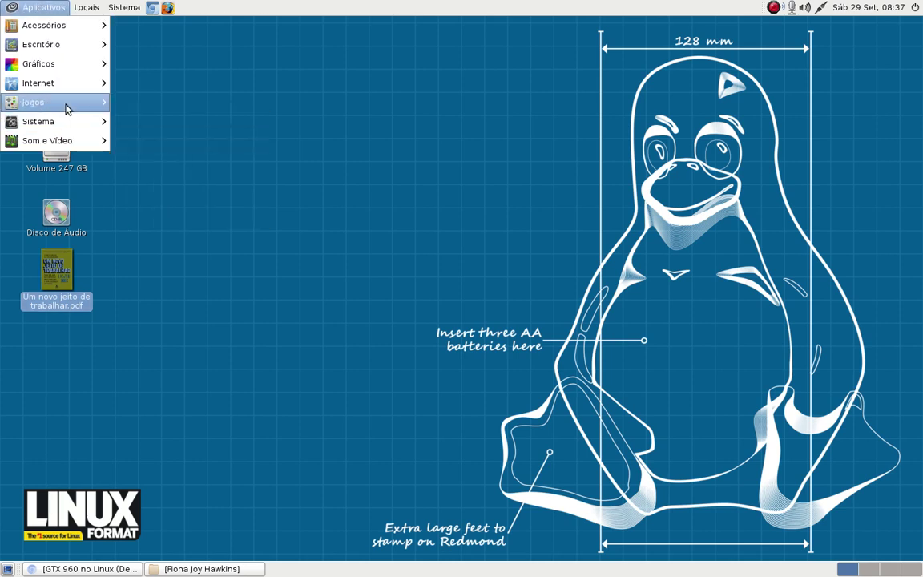
mouse_move(78, 129)
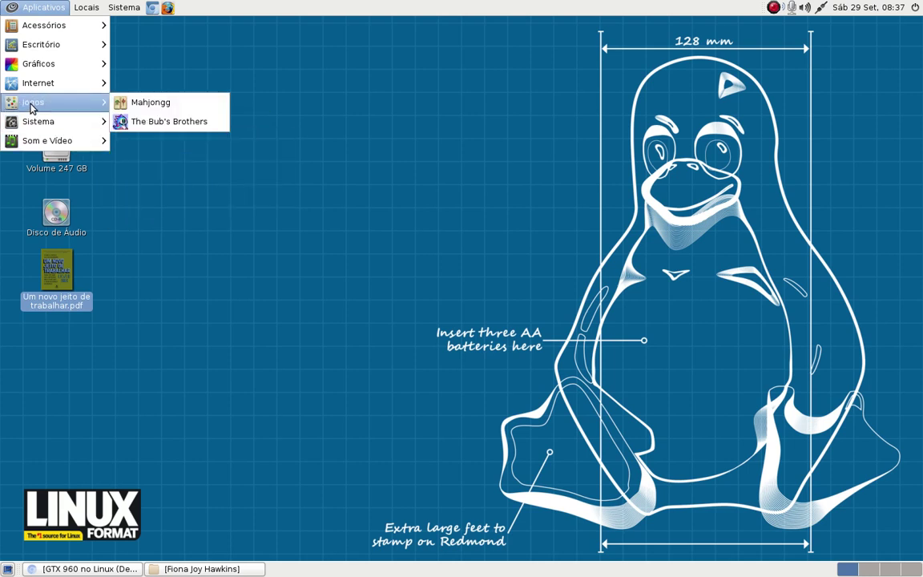
mouse_move(35, 89)
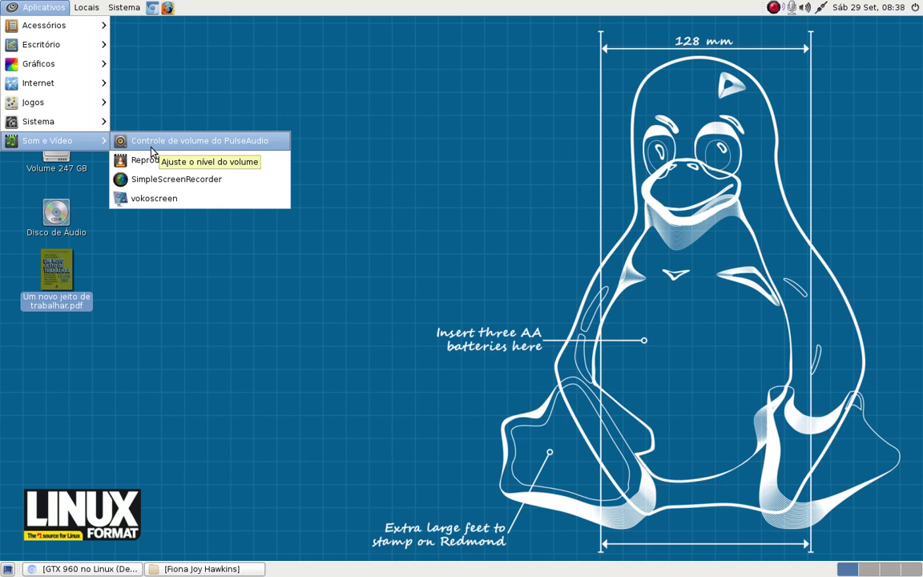
left_click(729, 84)
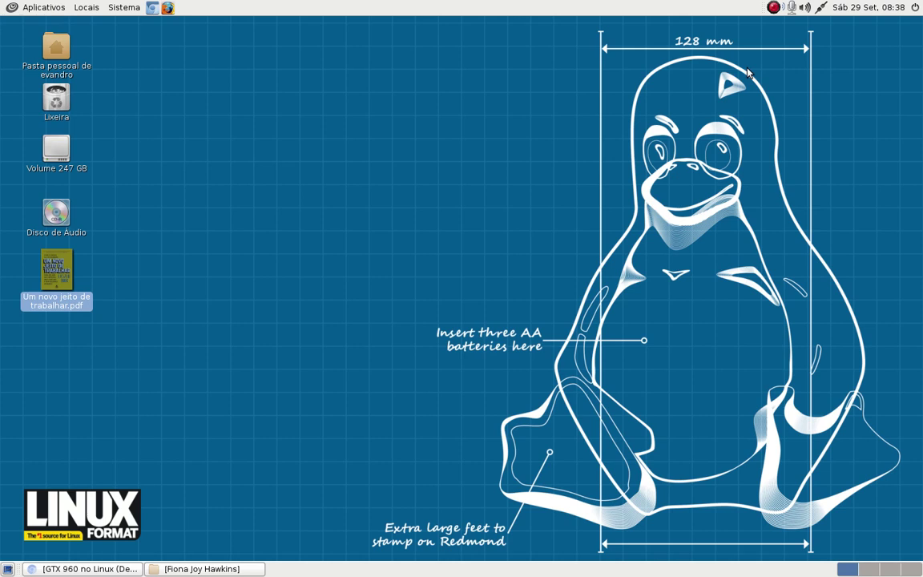
Step: Check the system volume control and view the Som e Vídeo applications, including SimpleScreenRecorder and vokoscreen
left_click(806, 8)
left_click(807, 9)
left_click(25, 8)
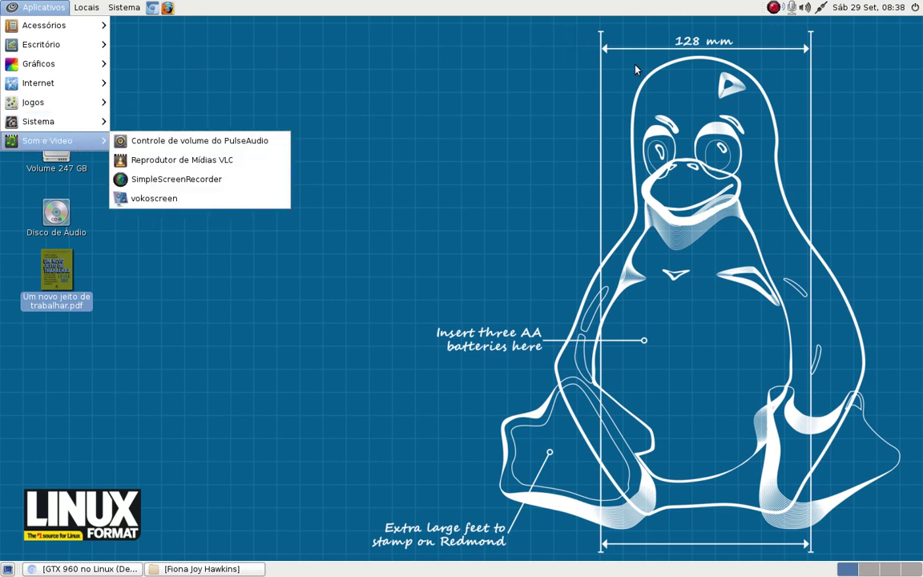
left_click(806, 12)
left_click(808, 11)
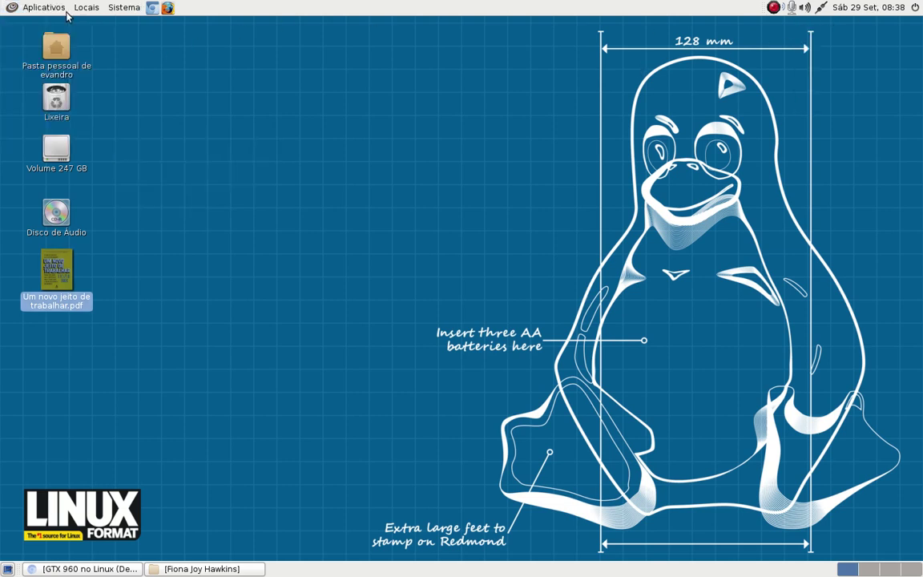
left_click(21, 8)
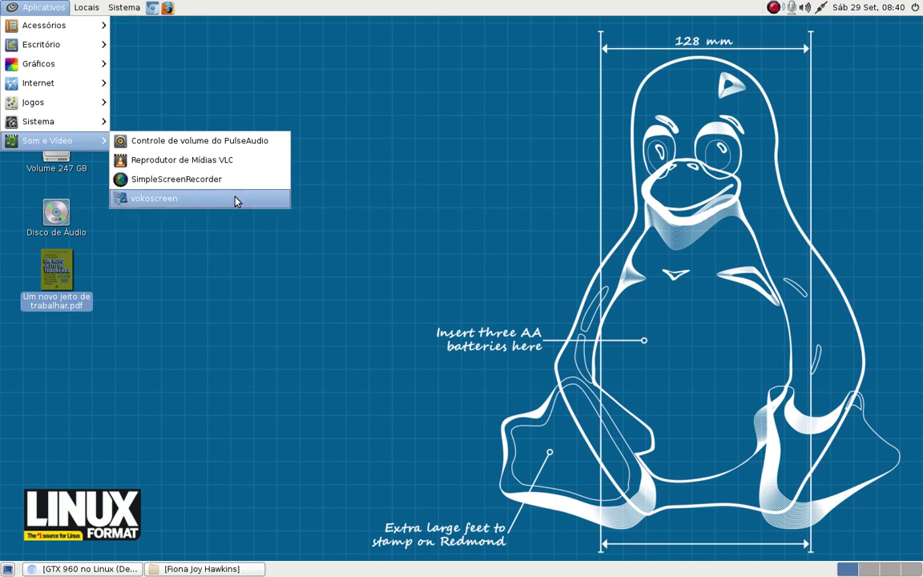
left_click(455, 87)
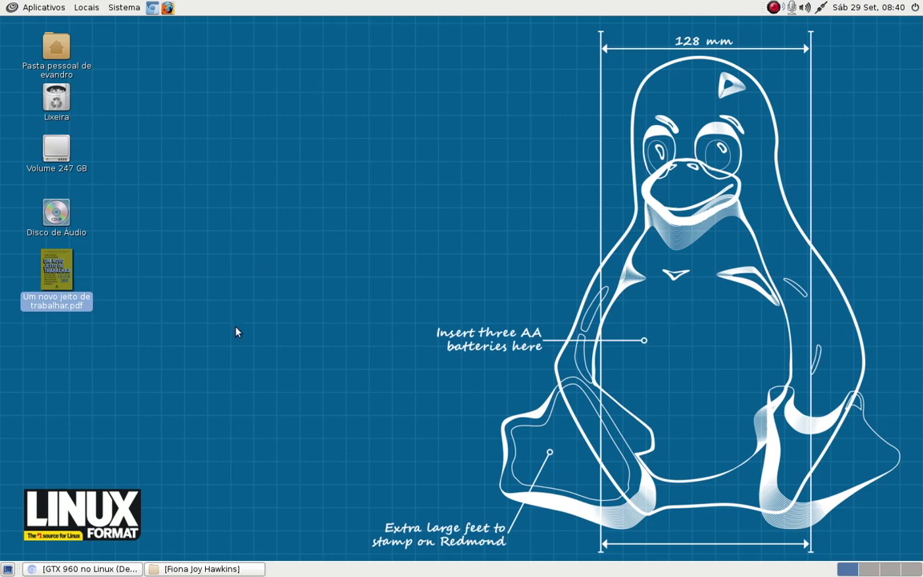
Step: Return to the browser, glance at the Simple Screen Recorder how-to, and find reply 5 in the GTX 960 forum topic
left_click(83, 569)
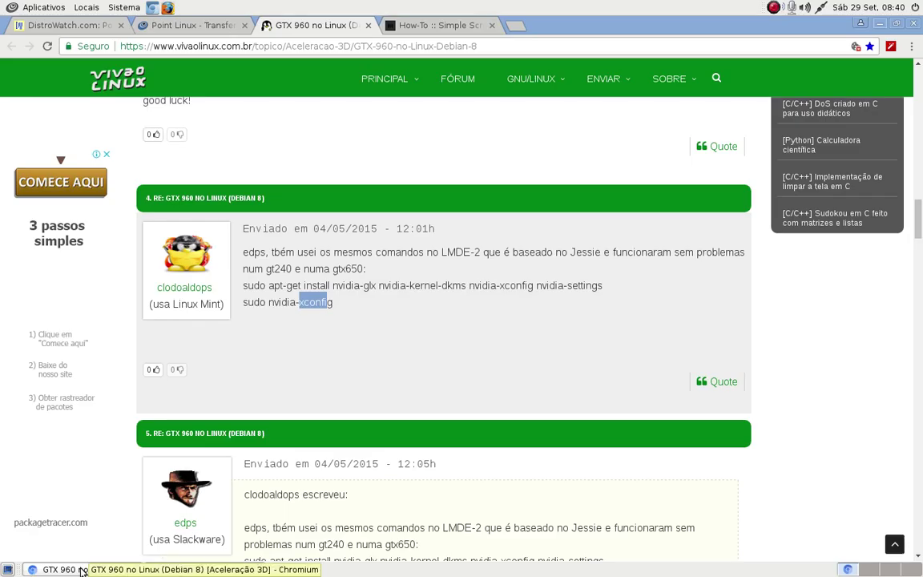
left_click(427, 27)
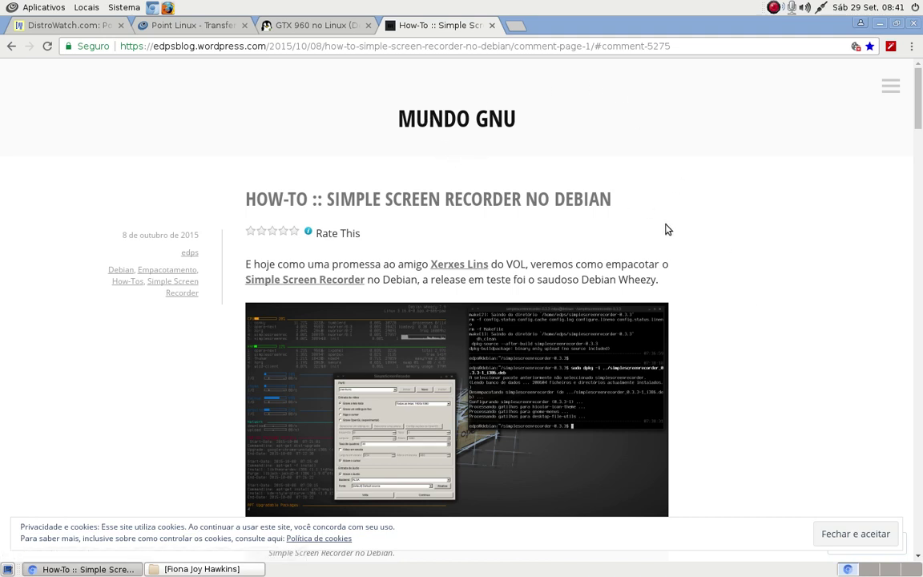
left_click(287, 25)
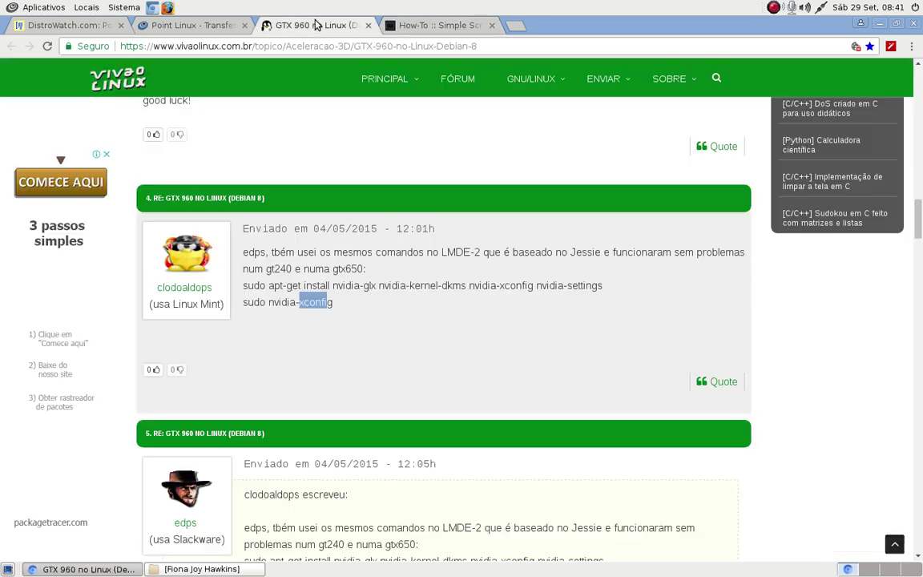
scroll(301, 372, "down", 3)
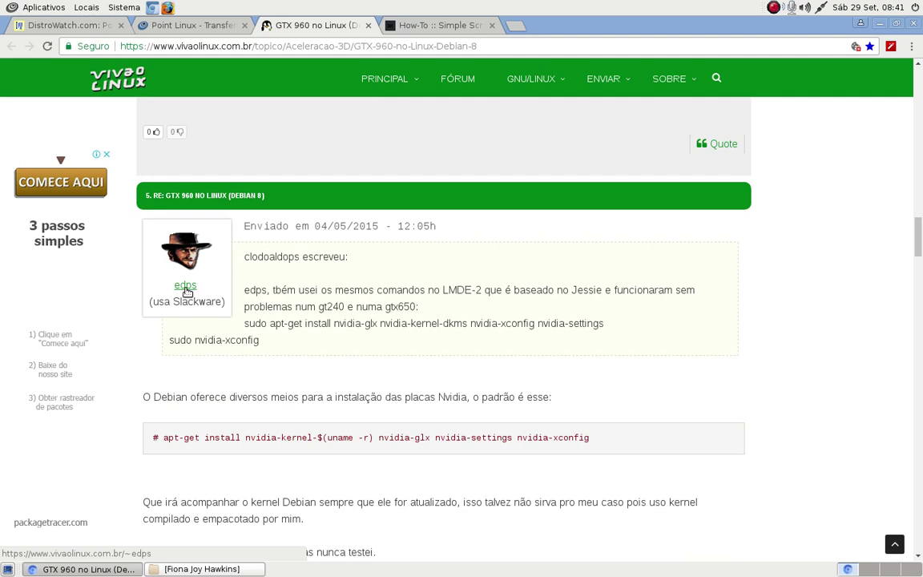
Step: Examine the introduction and the INSTALAÇÃO section of the article "How-To :: Simple Screen Recorder no Debian"
left_click(439, 25)
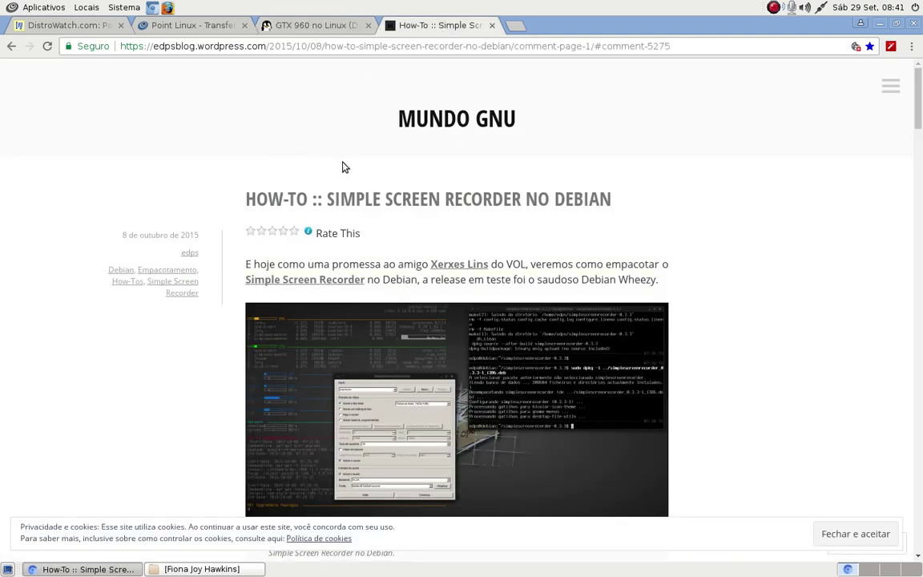
scroll(421, 313, "down", 2)
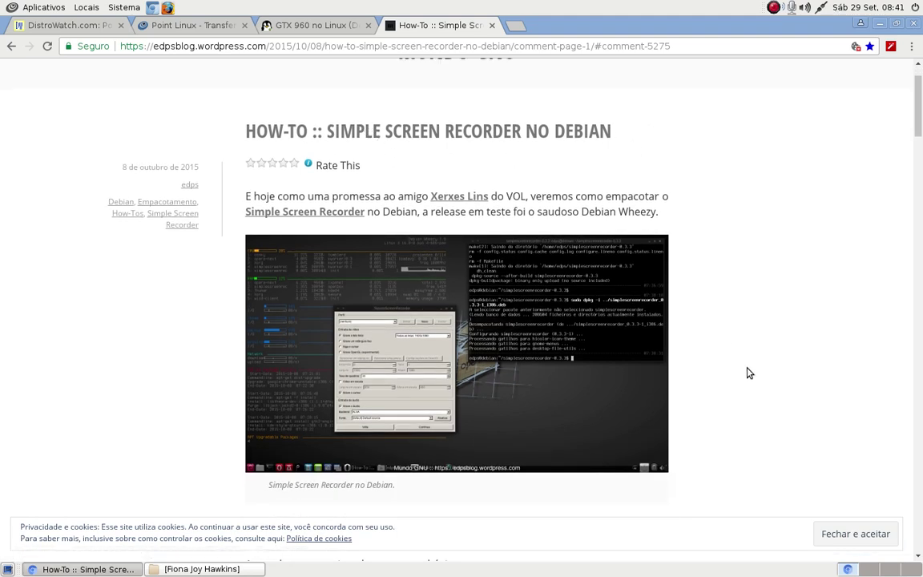
scroll(750, 372, "down", 3)
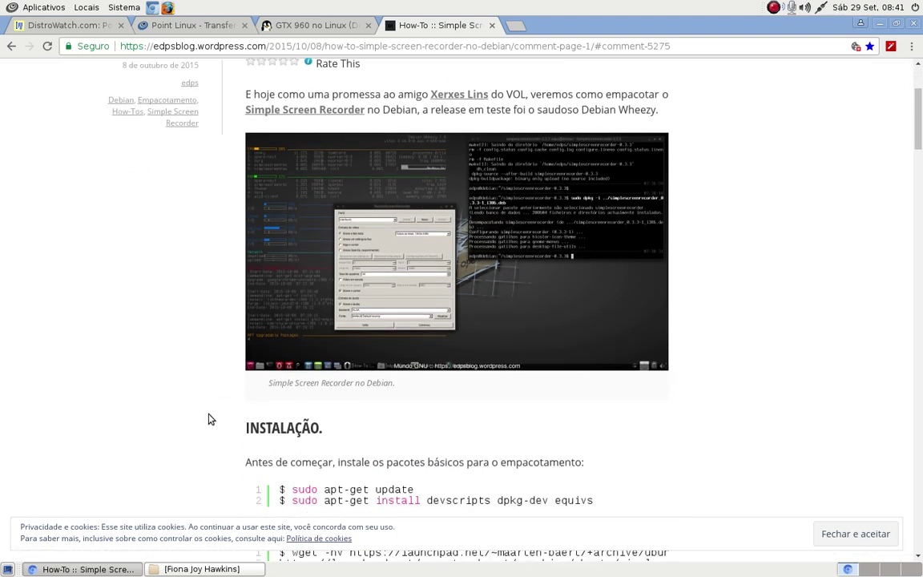
scroll(223, 427, "down", 2)
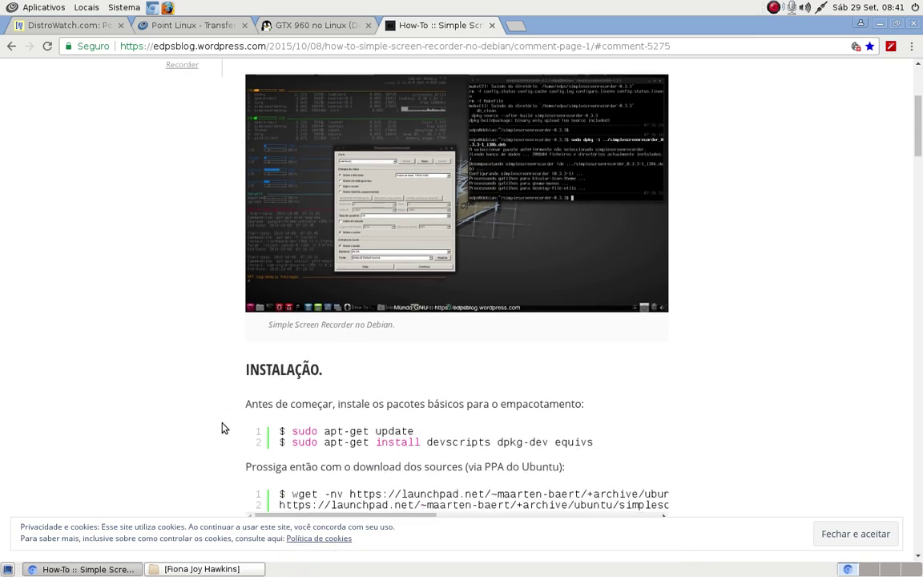
scroll(224, 428, "down", 1)
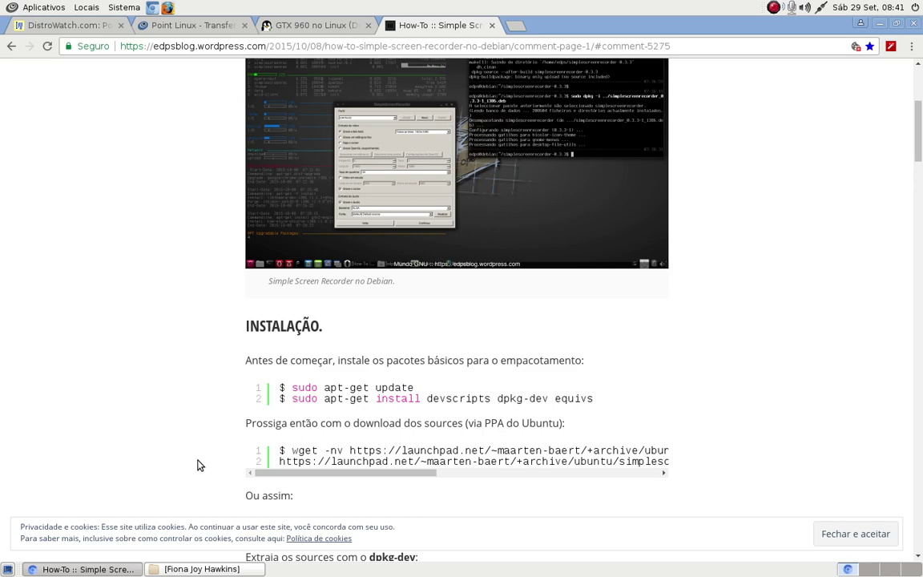
scroll(201, 465, "down", 5)
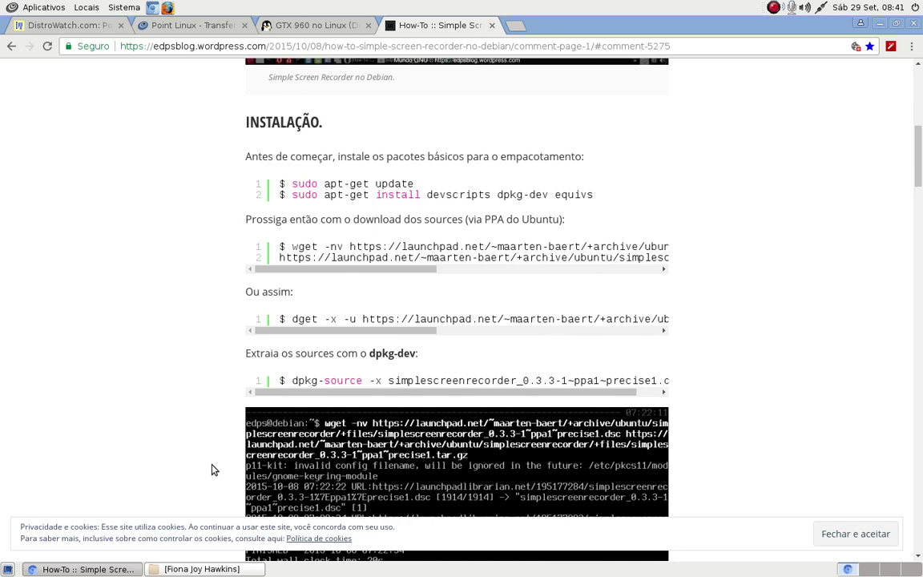
scroll(213, 469, "down", 2)
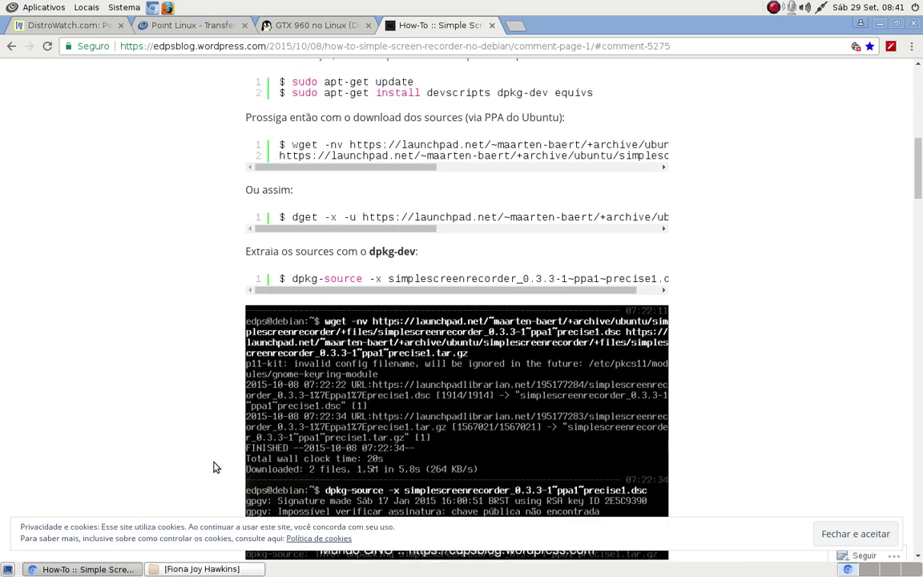
scroll(214, 468, "up", 14)
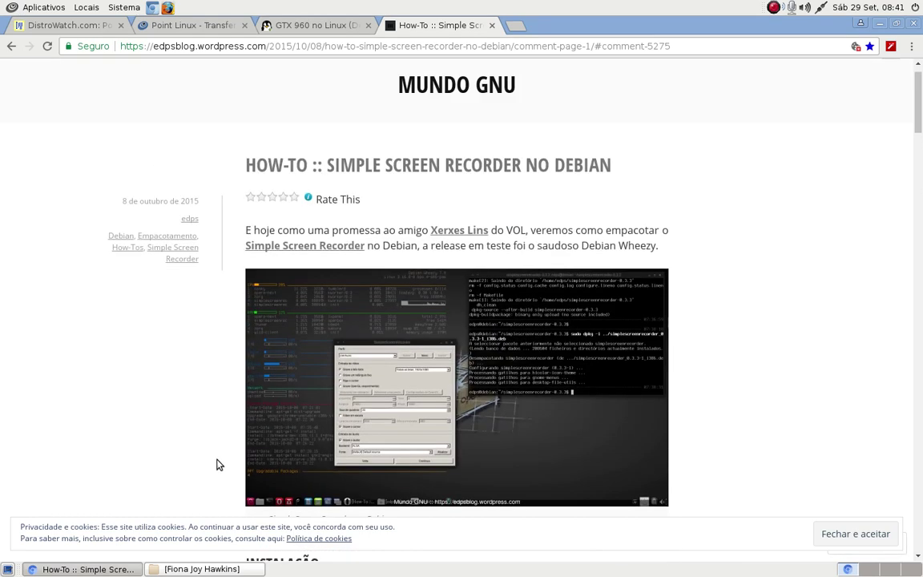
scroll(217, 464, "down", 4)
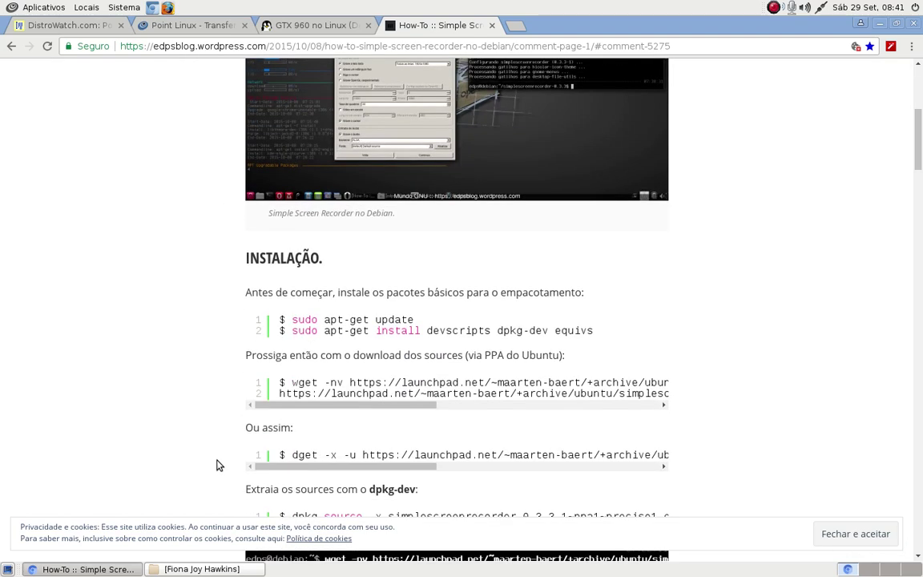
Step: Highlight parts of the wget and dget source download commands in the article's INSTALAÇÃO section
scroll(268, 333, "down", 2)
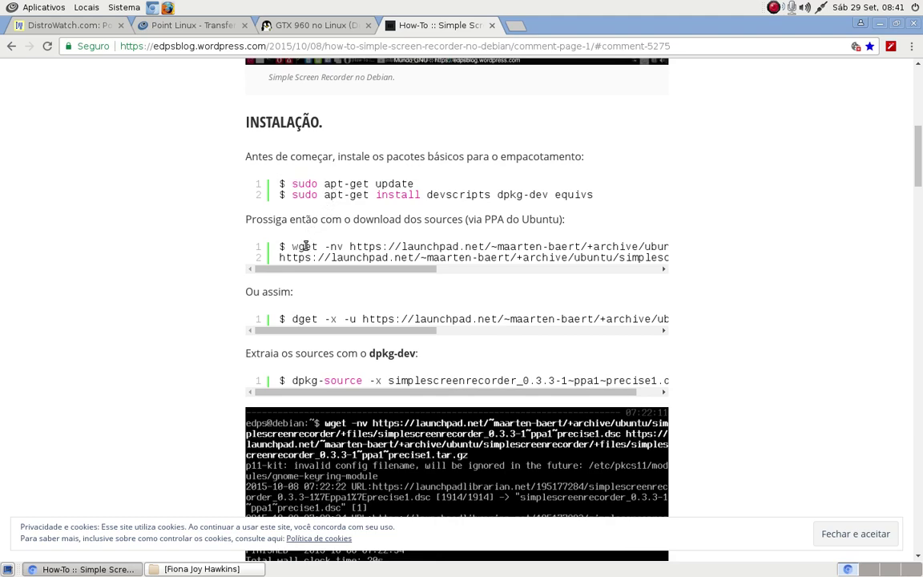
scroll(246, 324, "down", 2)
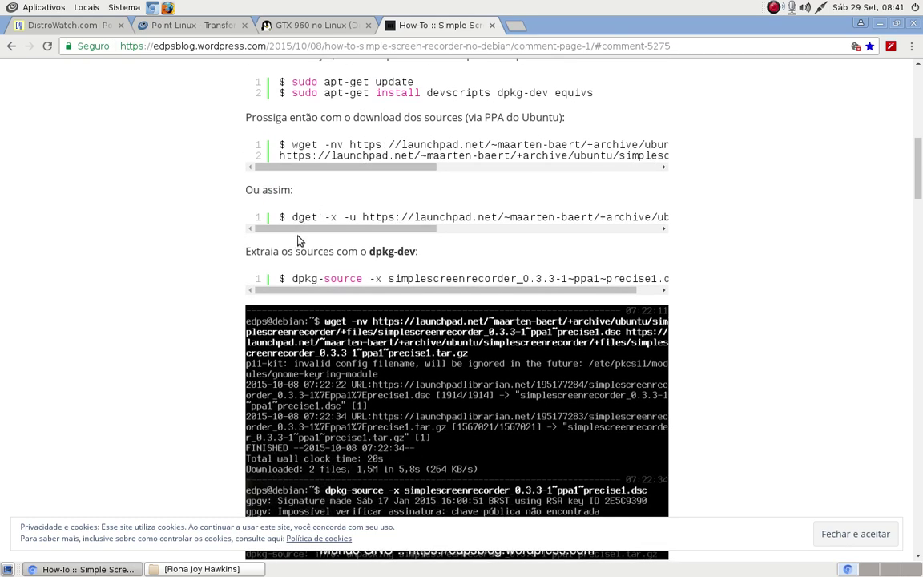
scroll(222, 321, "down", 2)
scroll(226, 304, "up", 2)
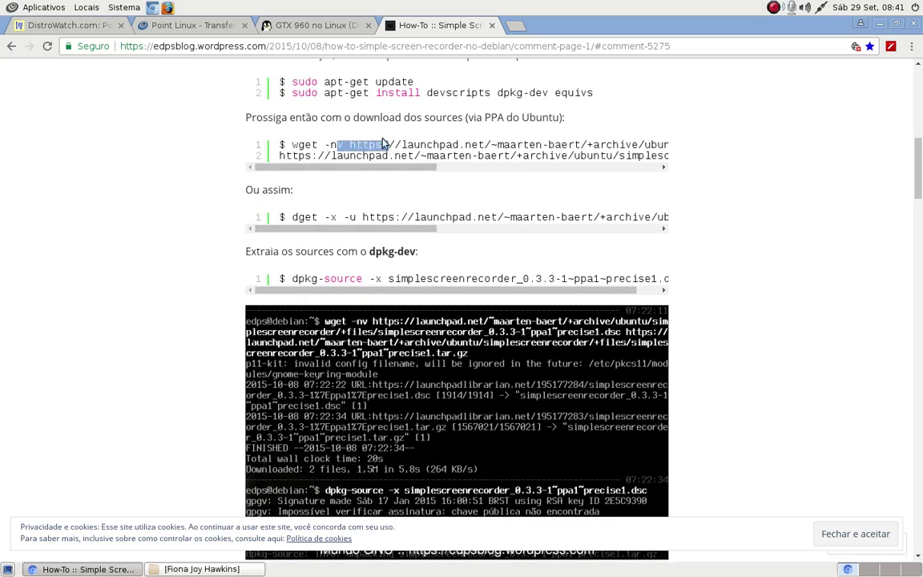
left_click_drag(364, 217, 408, 218)
scroll(302, 247, "down", 1)
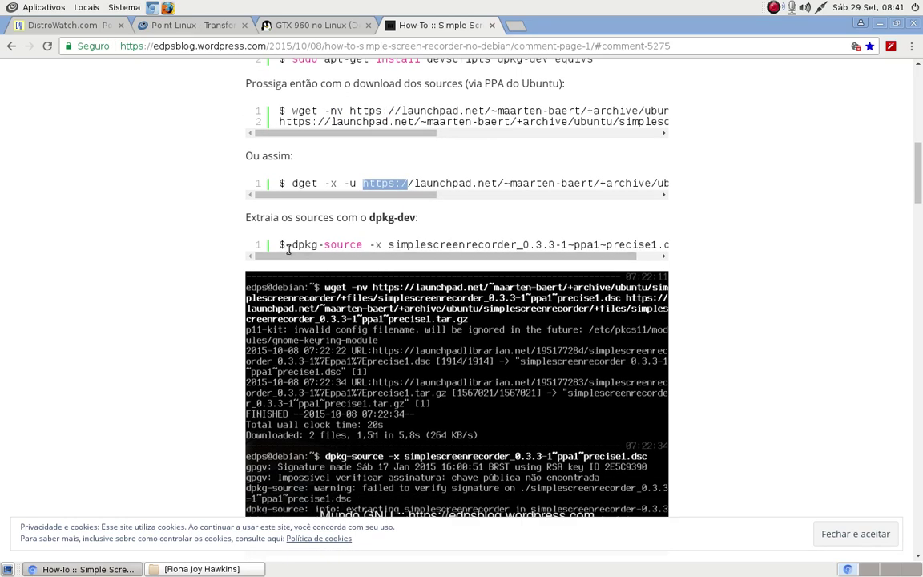
Step: Highlight the working directory "simplescreenrecorder-0.3.3/" and part of the optional export EDITOR=nano command in the article
scroll(227, 319, "down", 5)
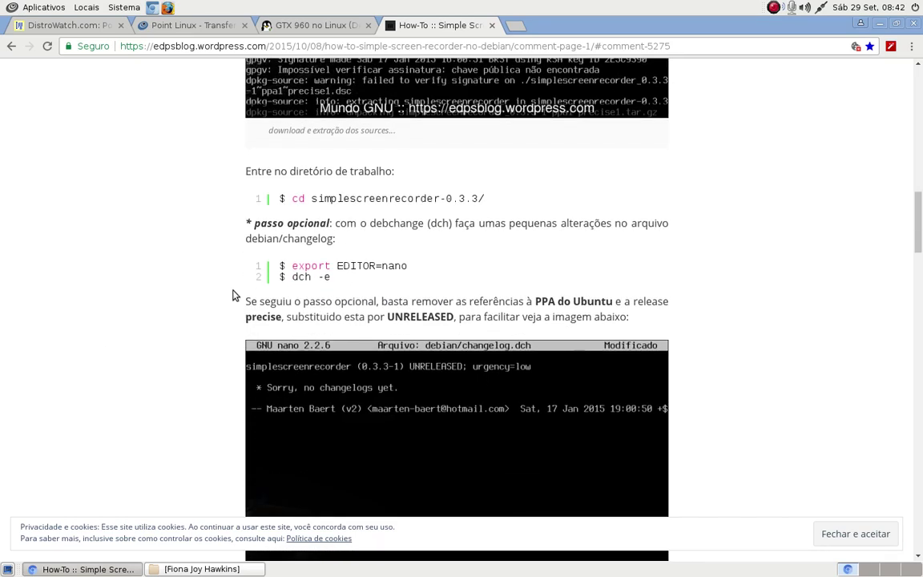
left_click_drag(331, 201, 339, 224)
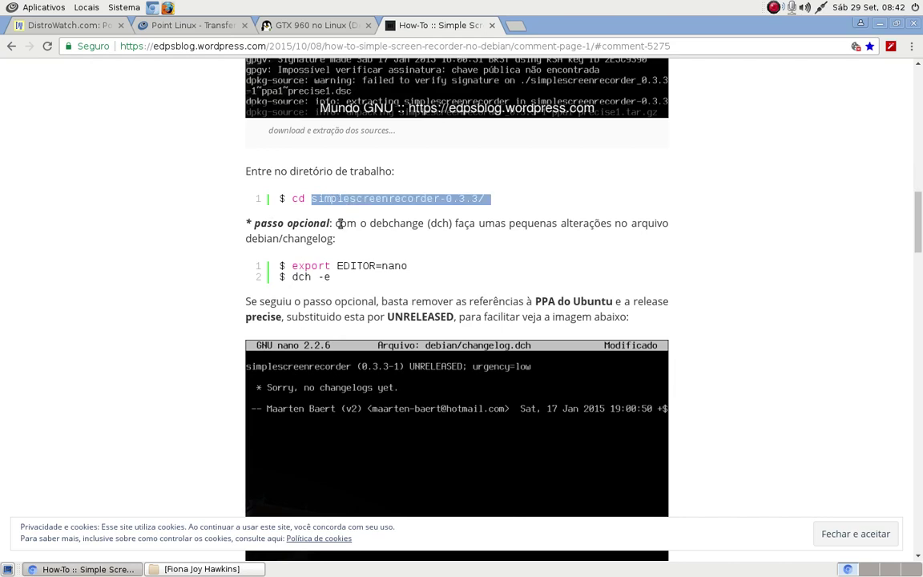
left_click(293, 266)
left_click_drag(324, 266, 304, 267)
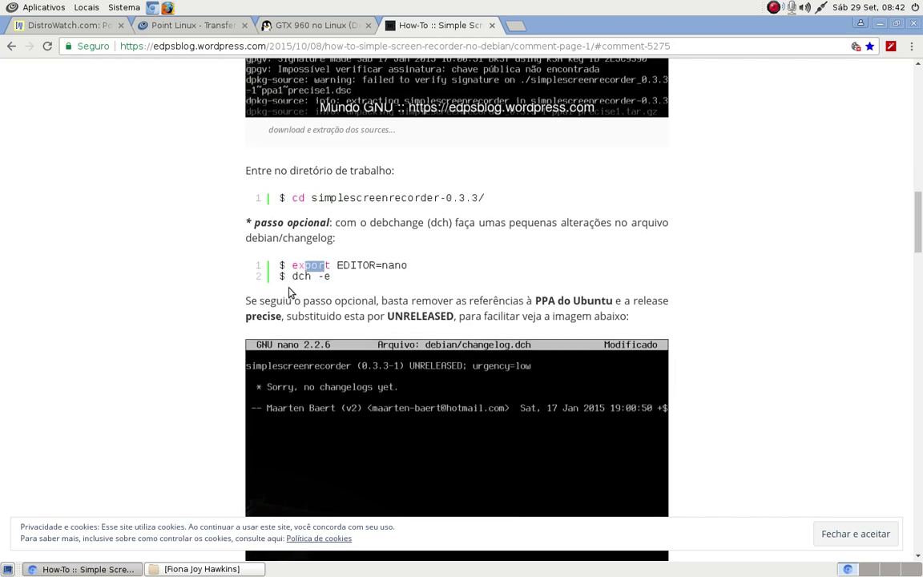
Step: Examine the rest of the article's build instructions, from editing debian/changelog through mk-build-deps and dpkg-buildpackage to installing the new package
scroll(290, 290, "down", 1)
scroll(373, 228, "down", 3)
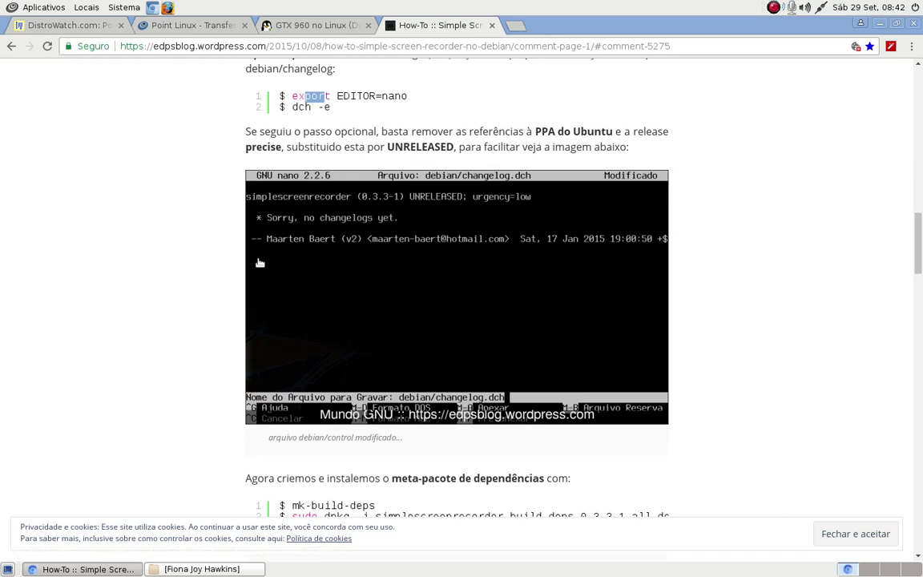
scroll(208, 251, "down", 4)
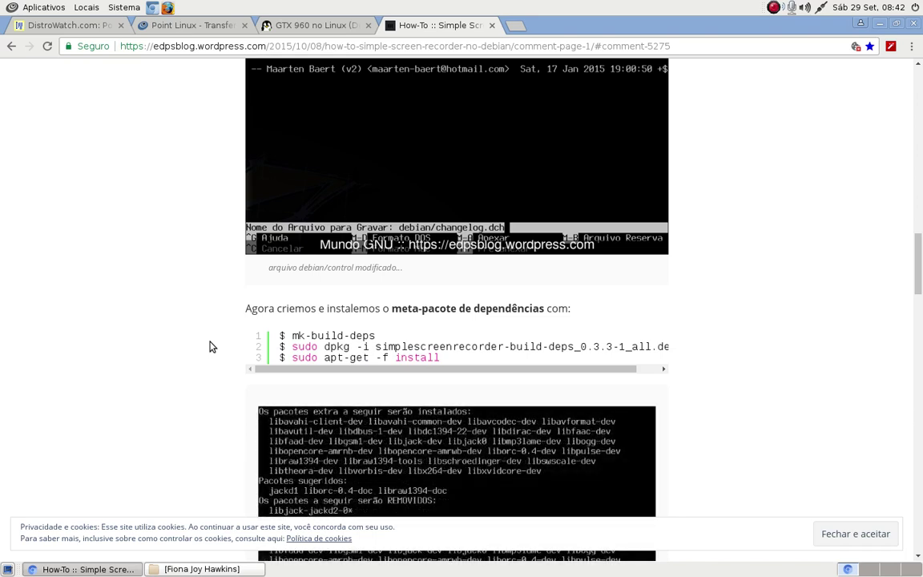
scroll(233, 357, "down", 2)
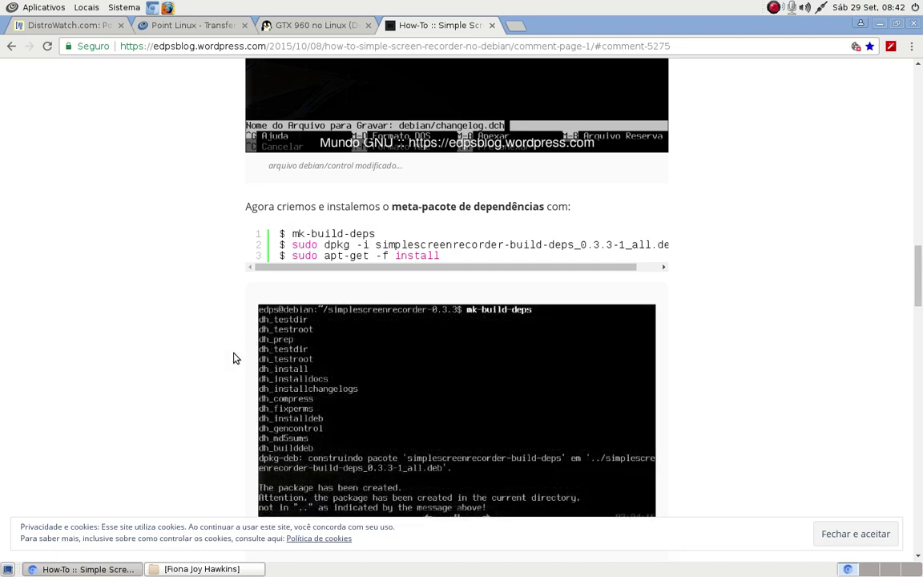
scroll(233, 358, "down", 5)
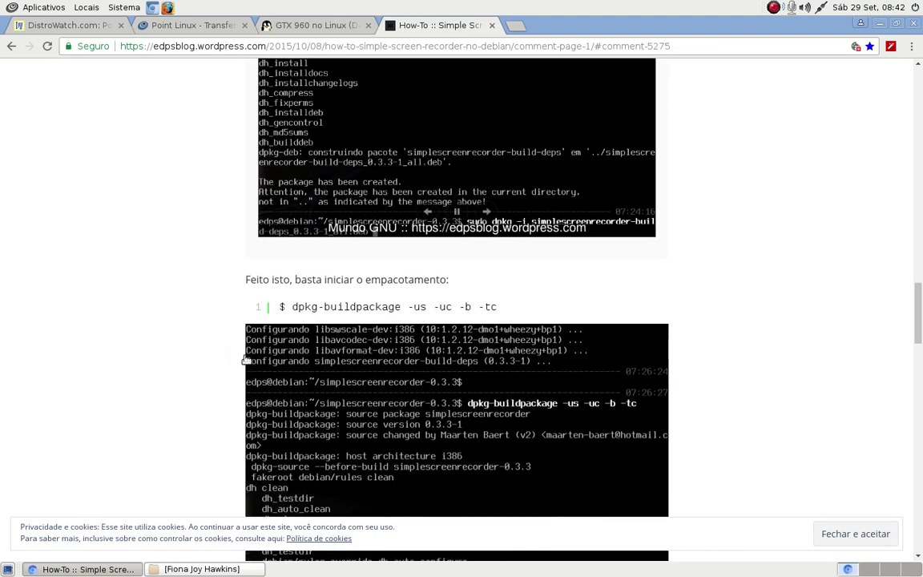
scroll(246, 360, "down", 5)
scroll(247, 357, "down", 2)
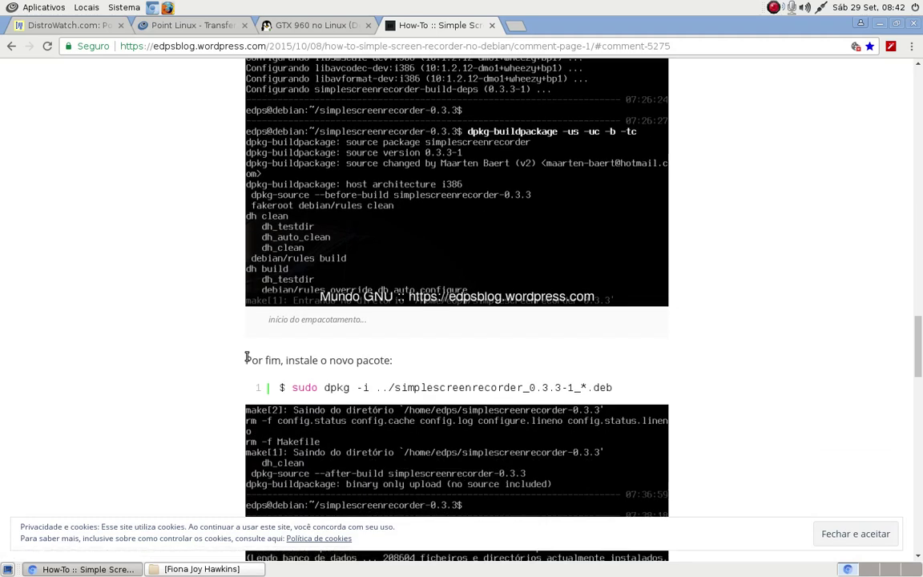
scroll(247, 358, "down", 5)
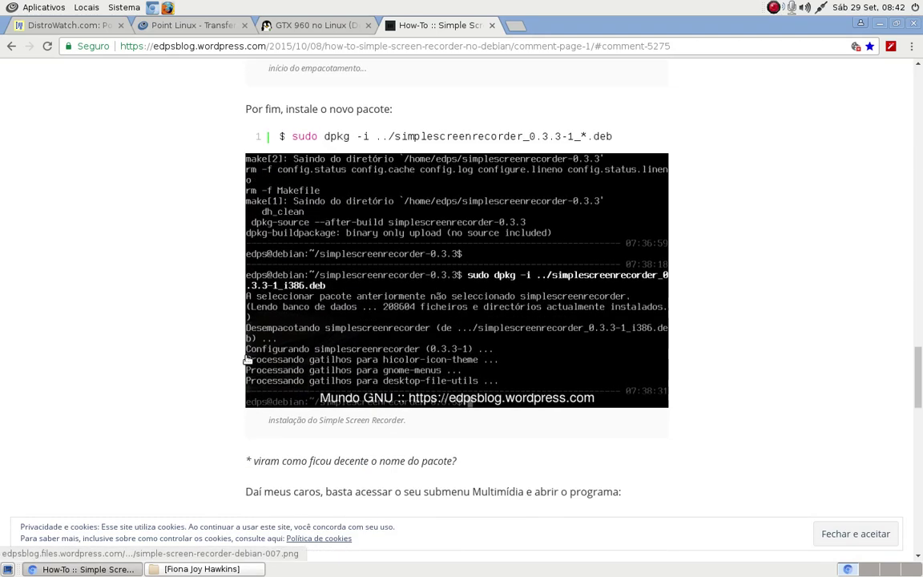
scroll(169, 282, "down", 4)
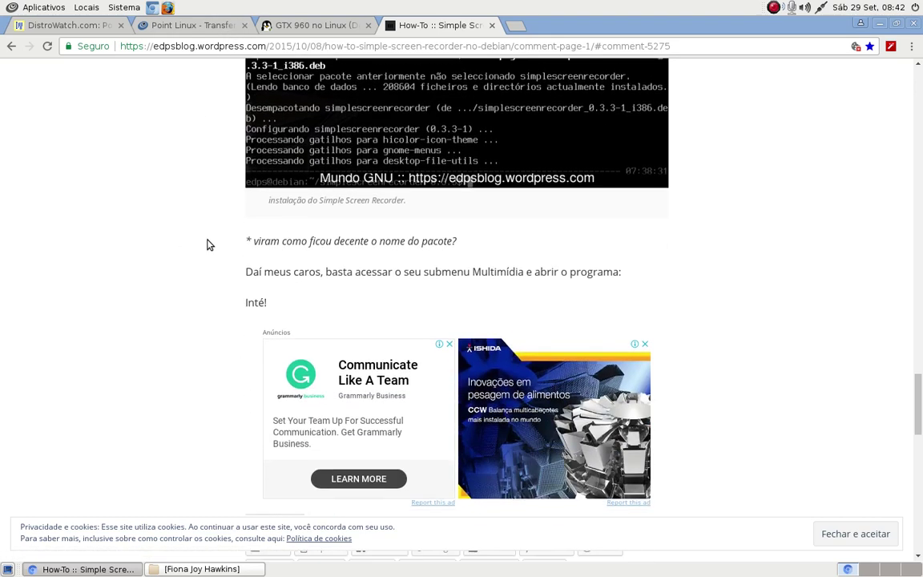
scroll(210, 321, "up", 3)
scroll(216, 363, "up", 5)
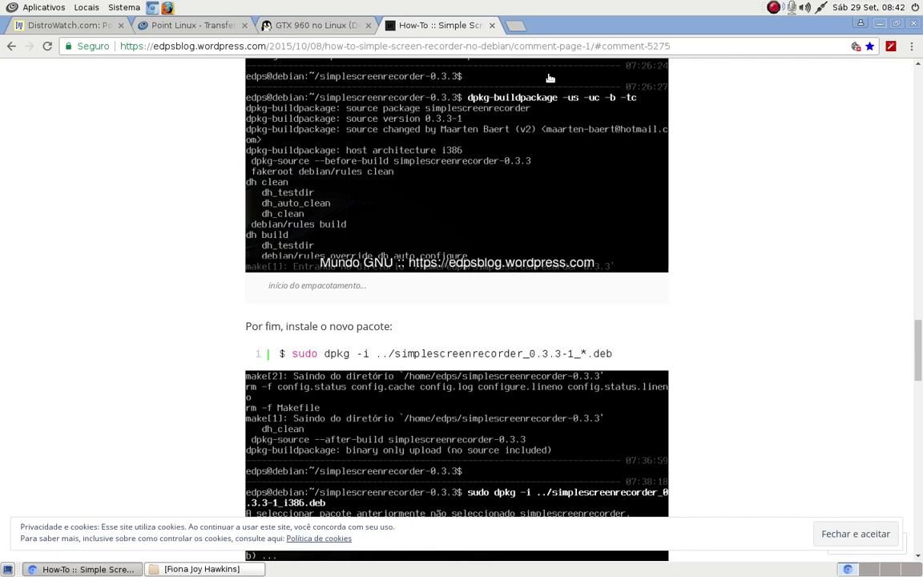
Step: Minimize the browser and, after a look at the desktop's Locais and Sistema entries, open the Aparência preferences from the Centro de Controle
left_click(881, 24)
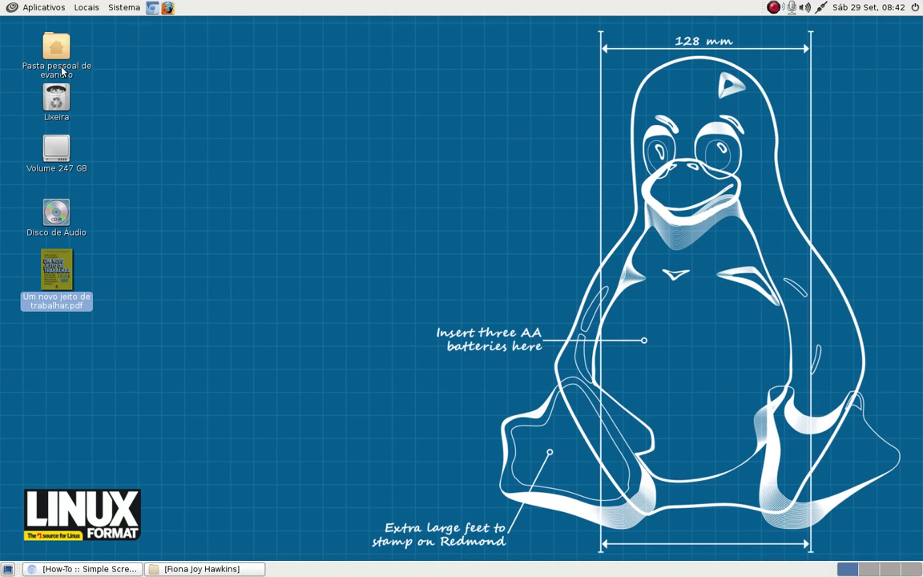
left_click(43, 8)
left_click(38, 10)
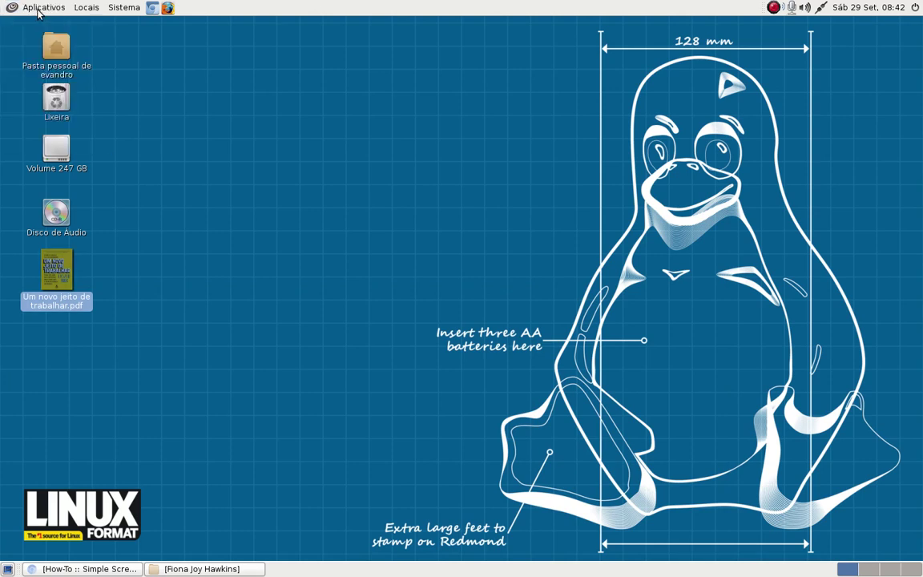
left_click(83, 9)
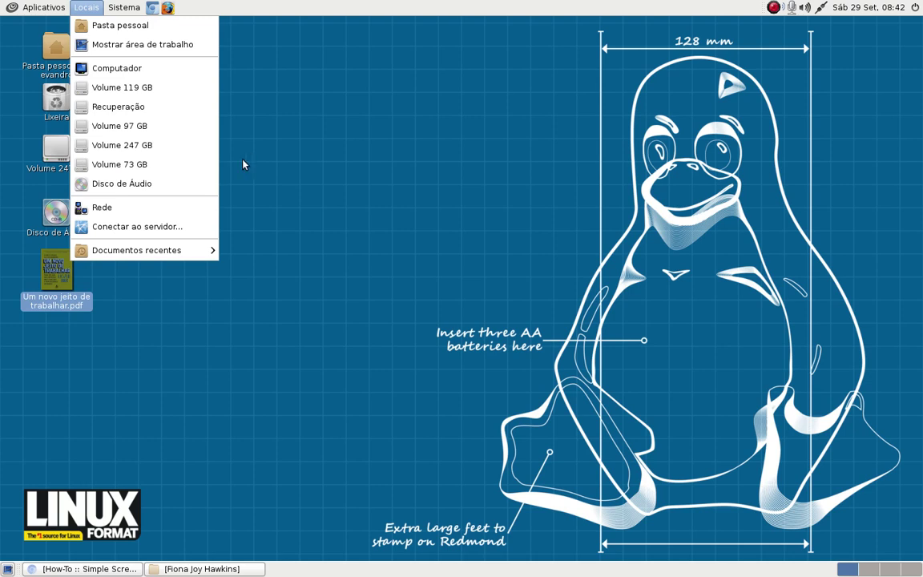
mouse_move(125, 10)
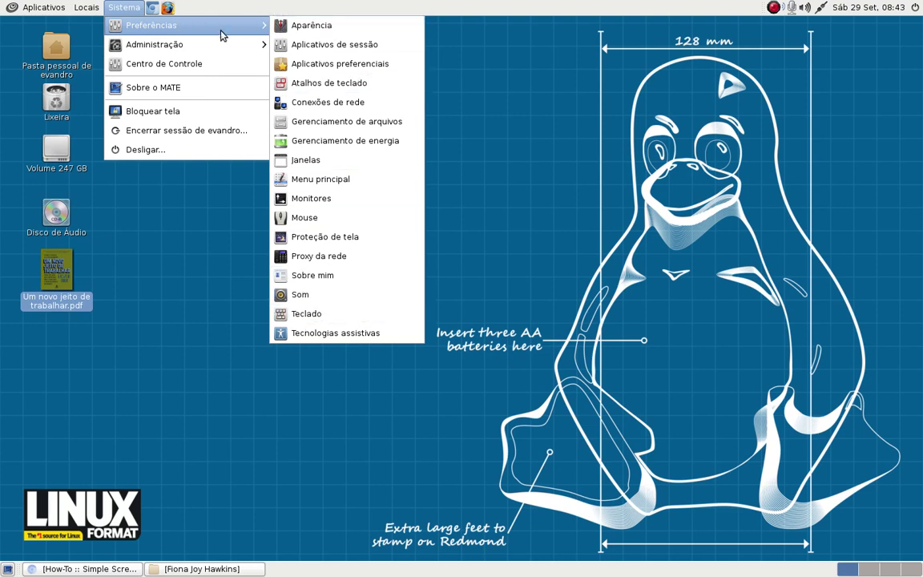
mouse_move(171, 46)
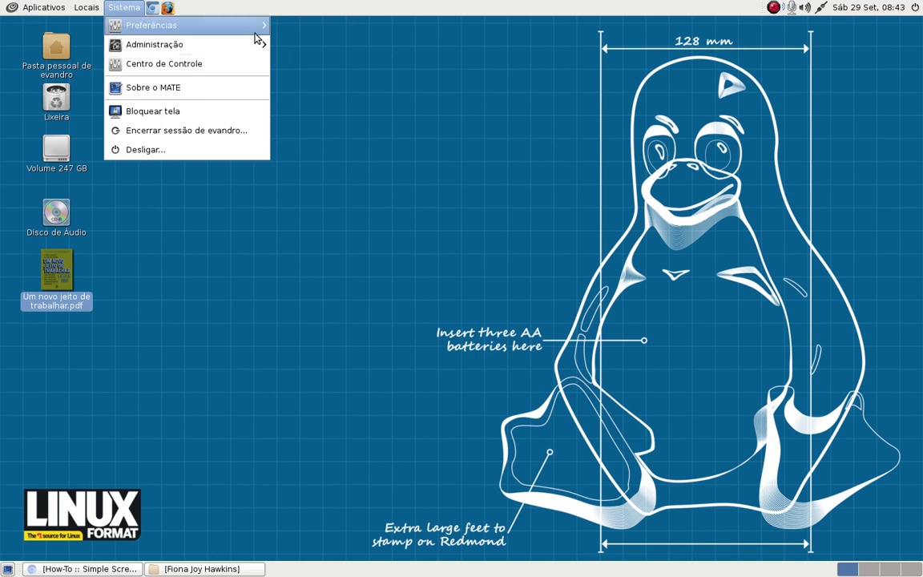
left_click(194, 64)
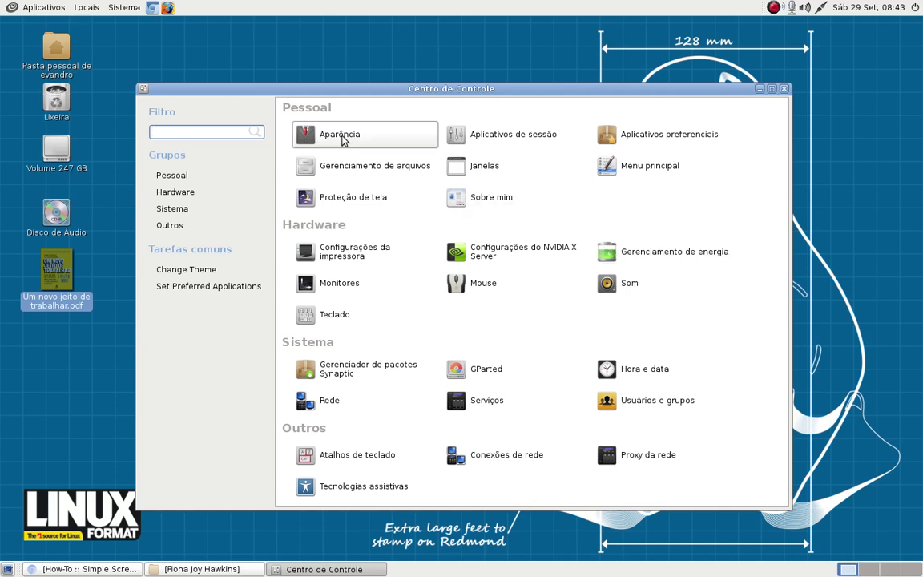
left_click(340, 138)
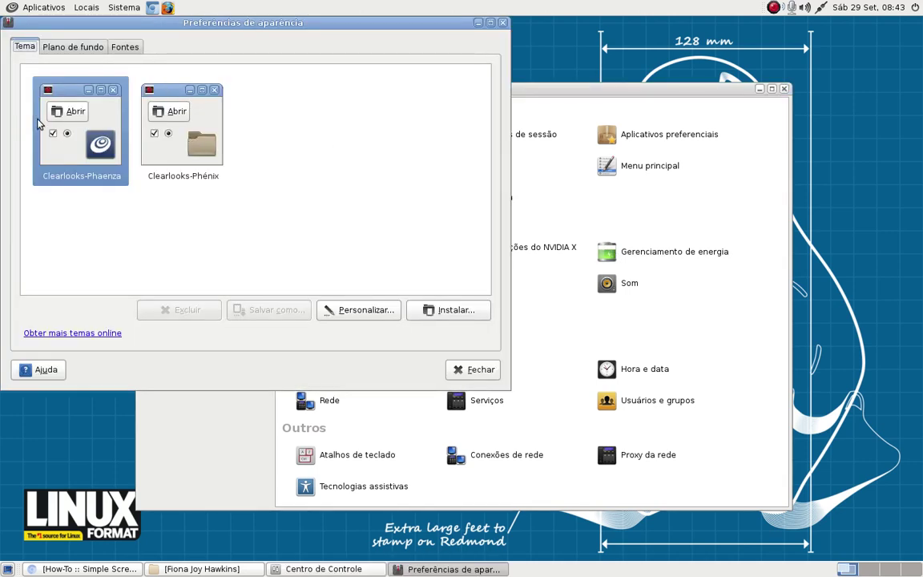
Step: Try the Clearlooks-Phénix theme with the preferences window moved aside, and switch back to Clearlooks-Phaenza
left_click(163, 121)
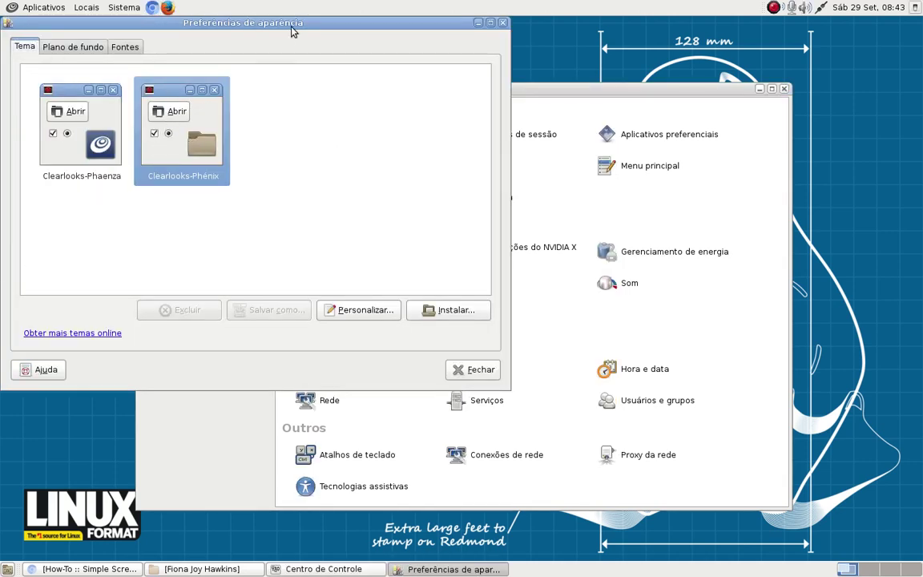
left_click_drag(334, 30, 336, 48)
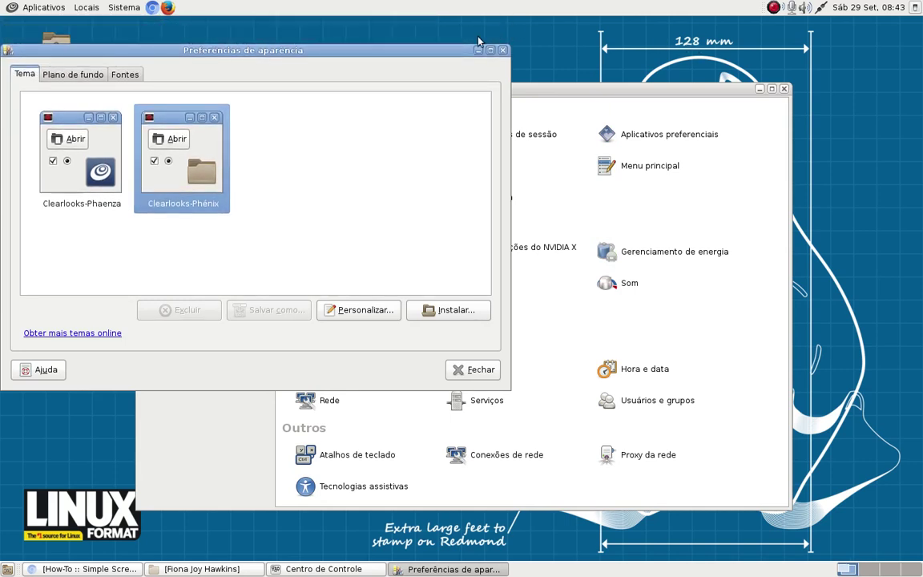
left_click_drag(445, 52, 726, 59)
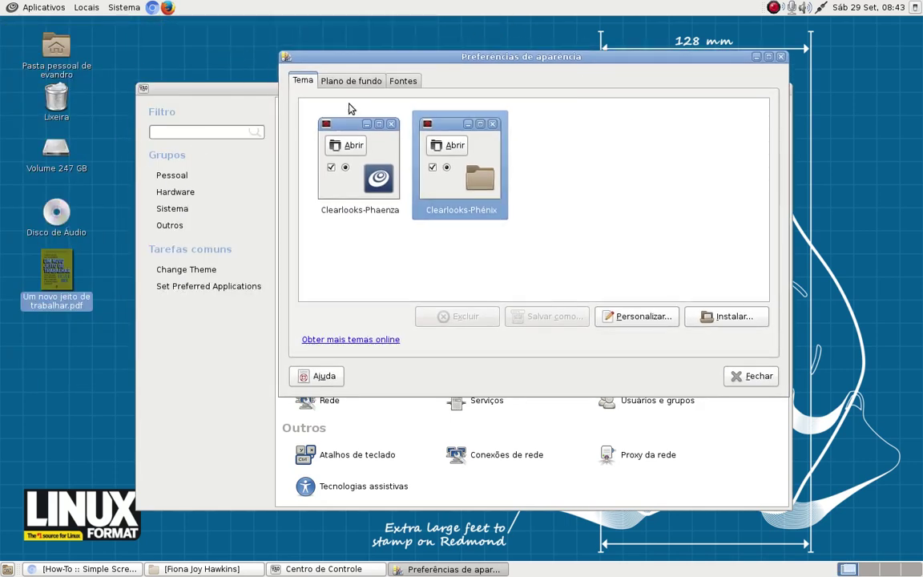
left_click(323, 201)
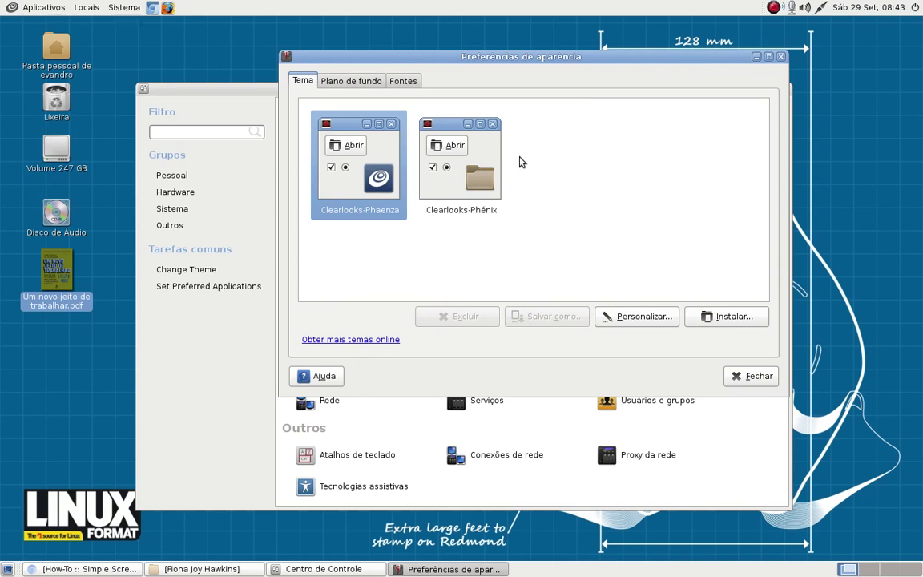
Step: Preview the Cosmos, dark blue and penguin blueprint backgrounds, and set the grey spiral image as the desktop wallpaper
left_click(353, 79)
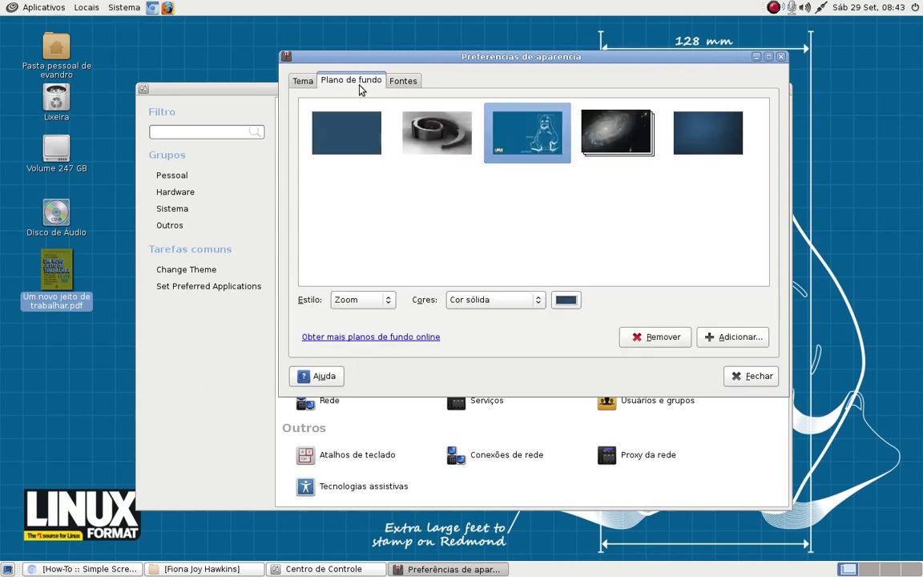
left_click(403, 81)
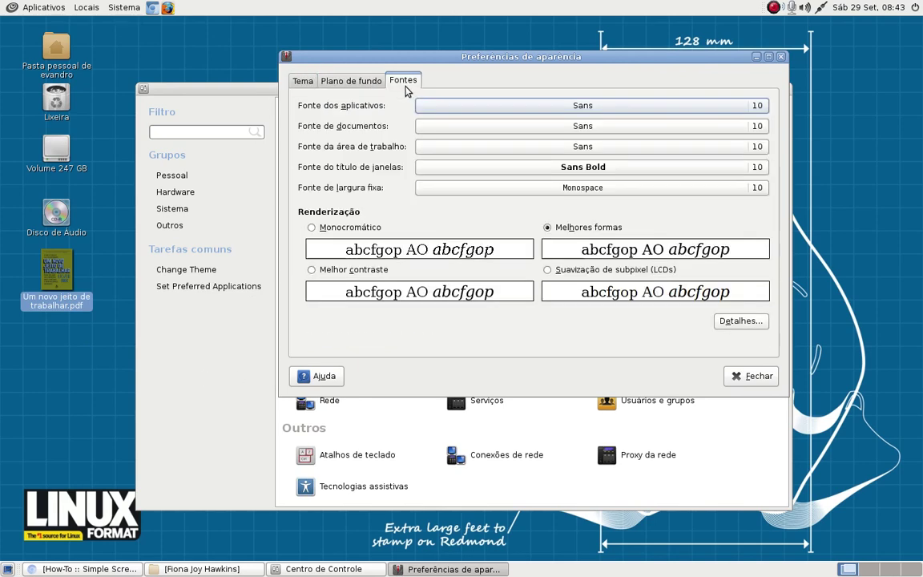
left_click(328, 80)
left_click(612, 143)
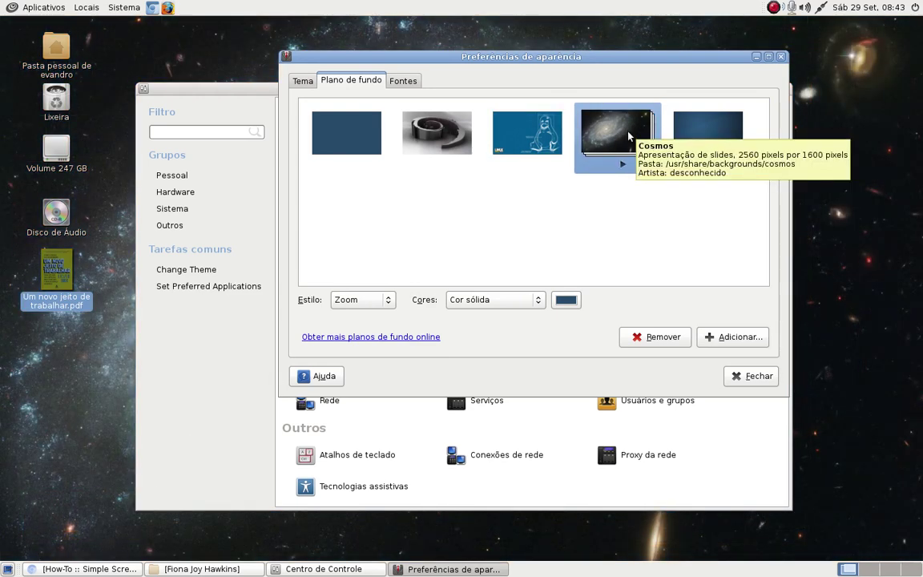
left_click(720, 138)
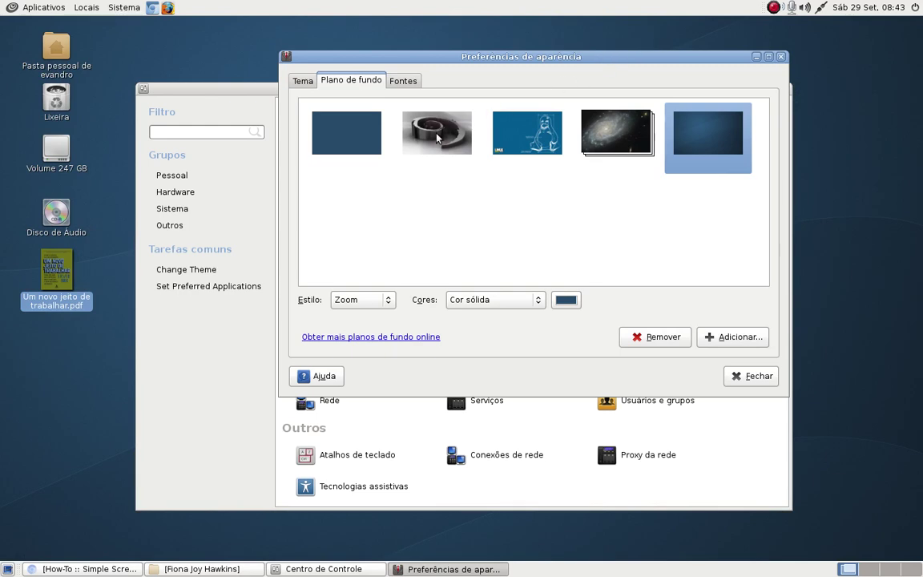
left_click(521, 146)
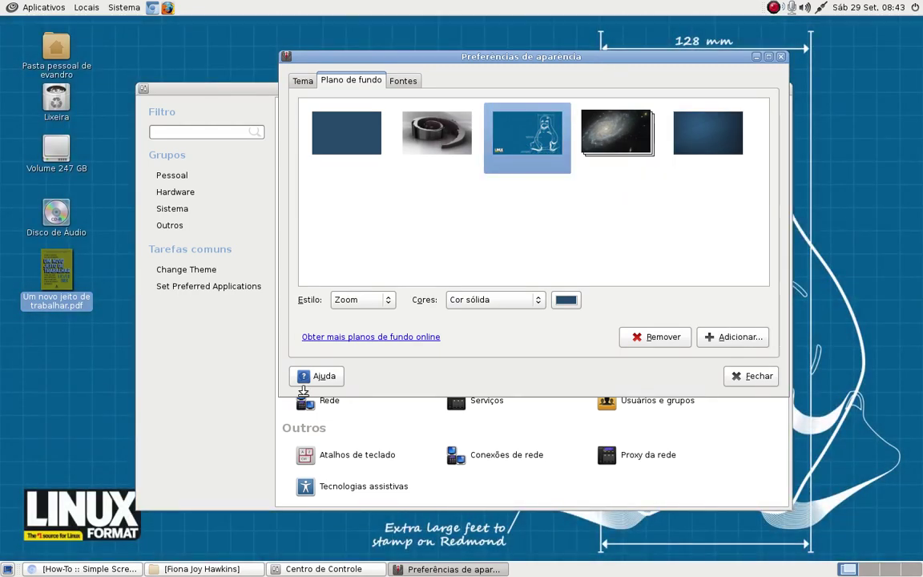
left_click(396, 129)
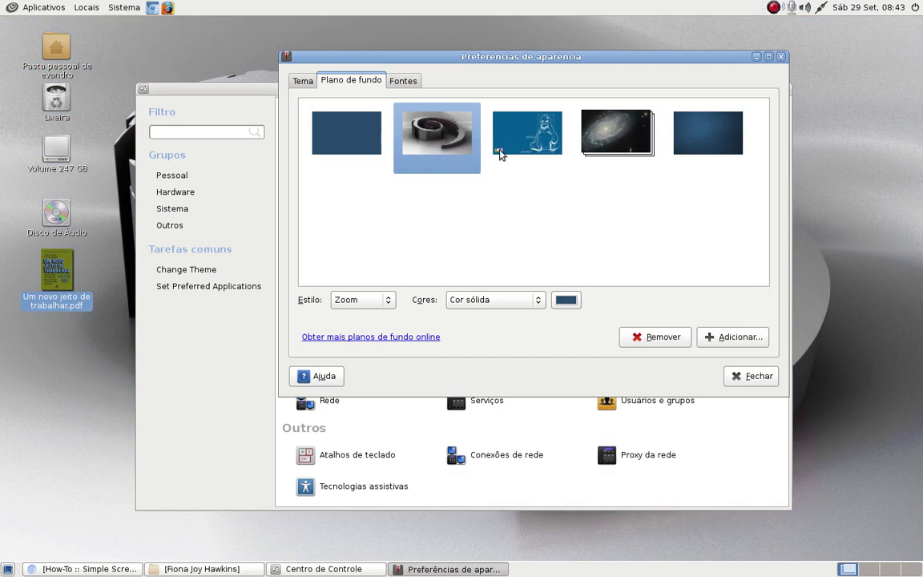
left_click_drag(599, 68, 731, 205)
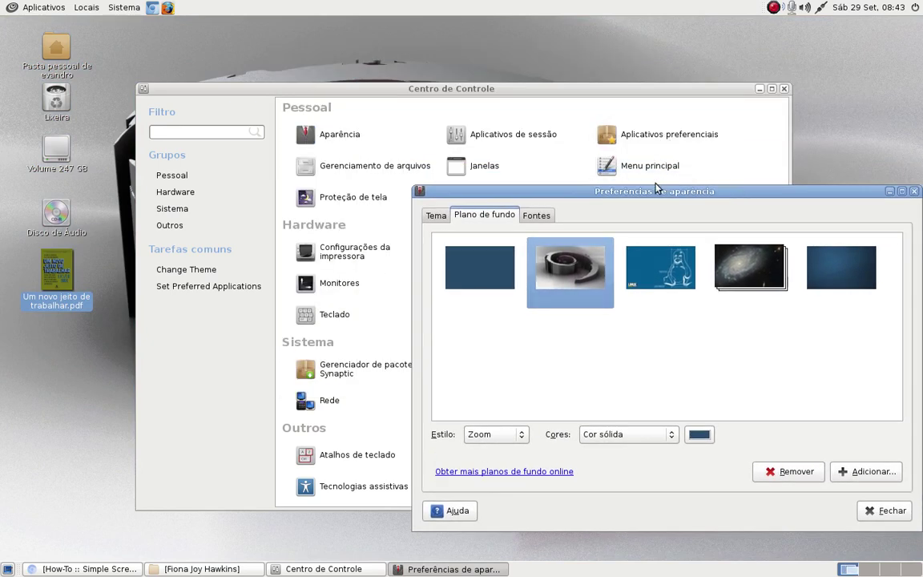
left_click_drag(655, 193, 527, 82)
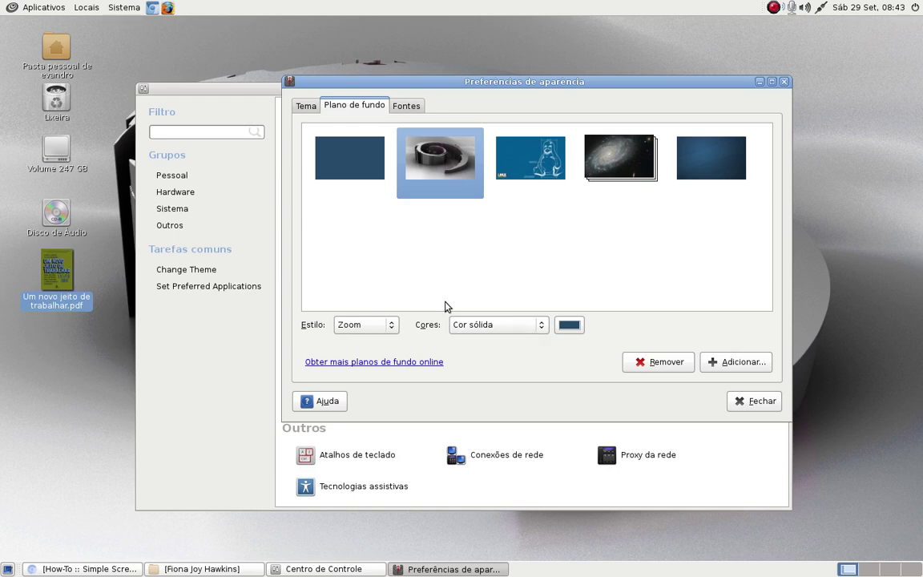
Step: Review the icon, cursor, window border, colour and control options for customizing the Clearlooks-Phaenza theme, and close the appearance preferences
left_click(304, 105)
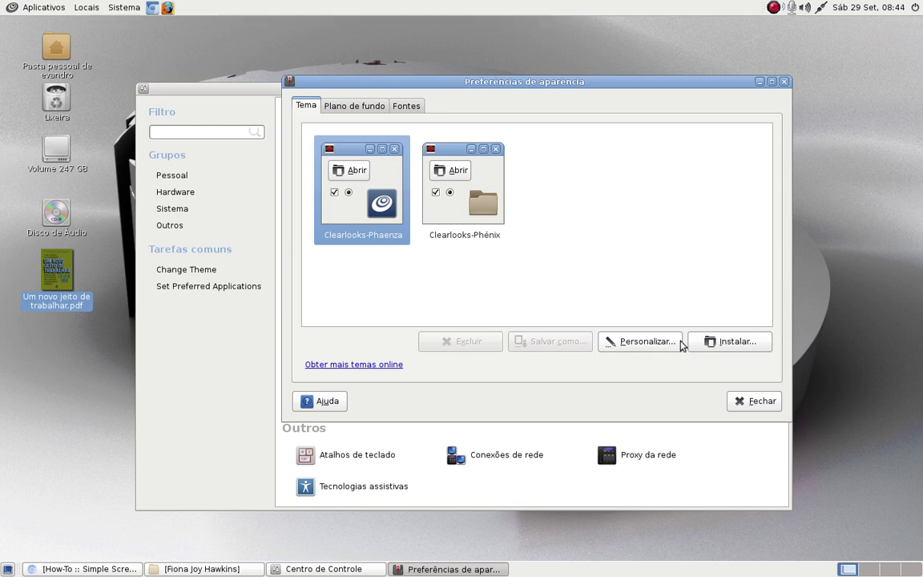
left_click(625, 343)
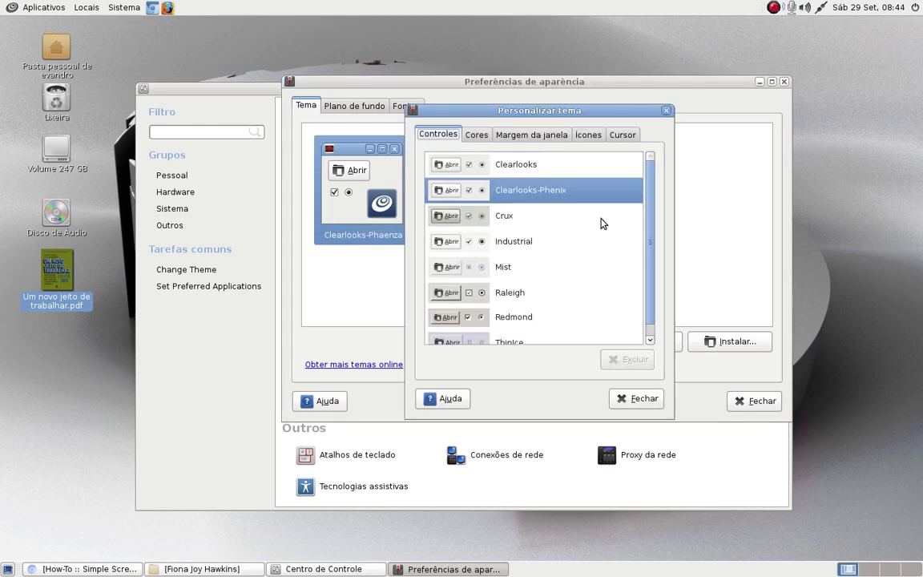
left_click(593, 136)
scroll(548, 248, "down", 1)
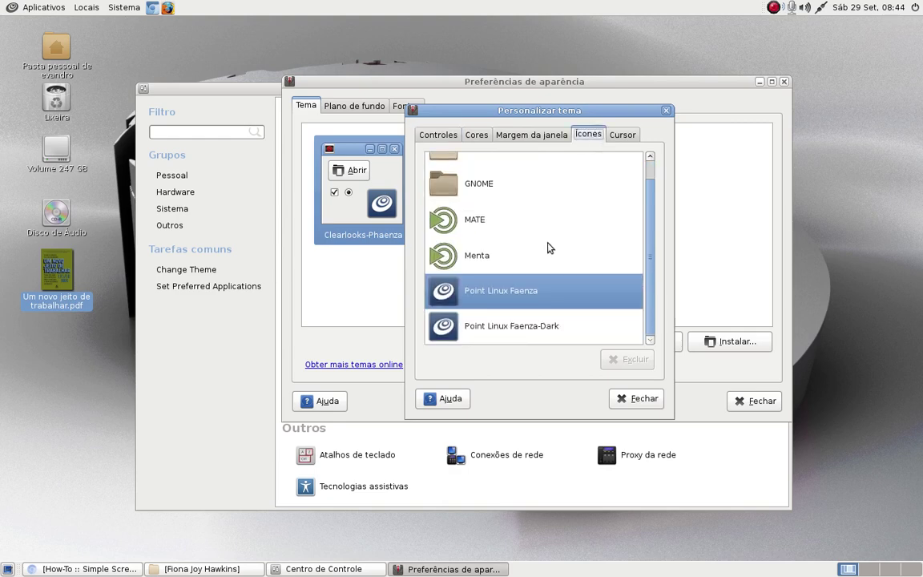
scroll(548, 248, "up", 1)
key("Right")
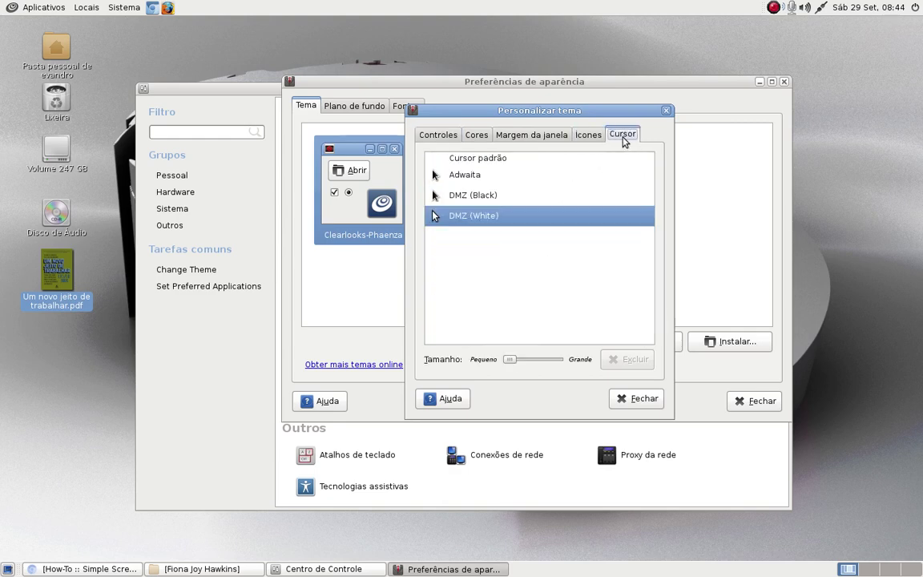
left_click(501, 136)
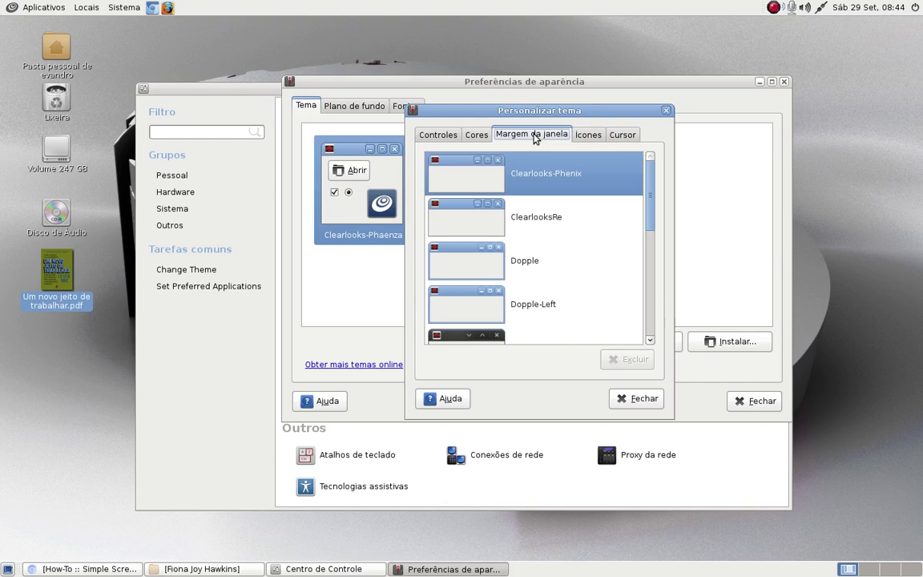
left_click(478, 136)
left_click(445, 138)
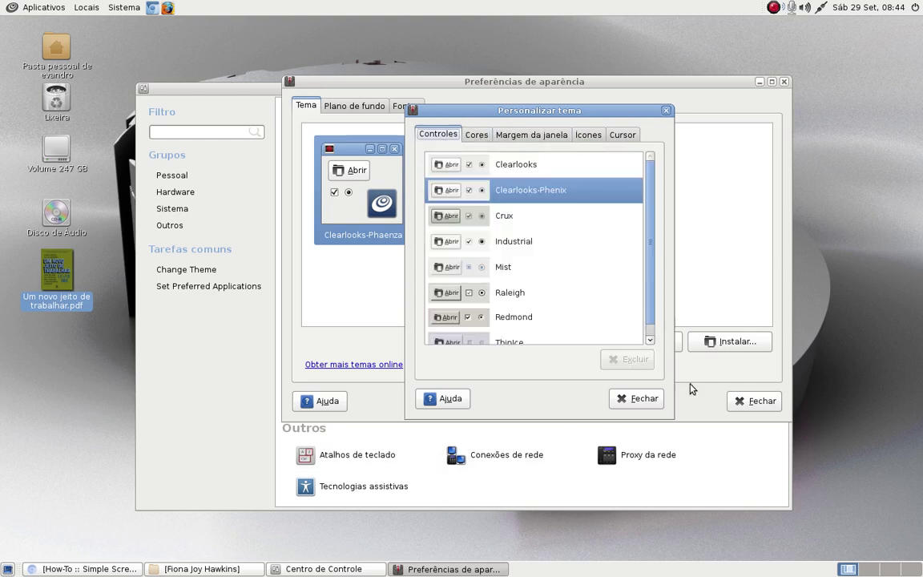
left_click(623, 397)
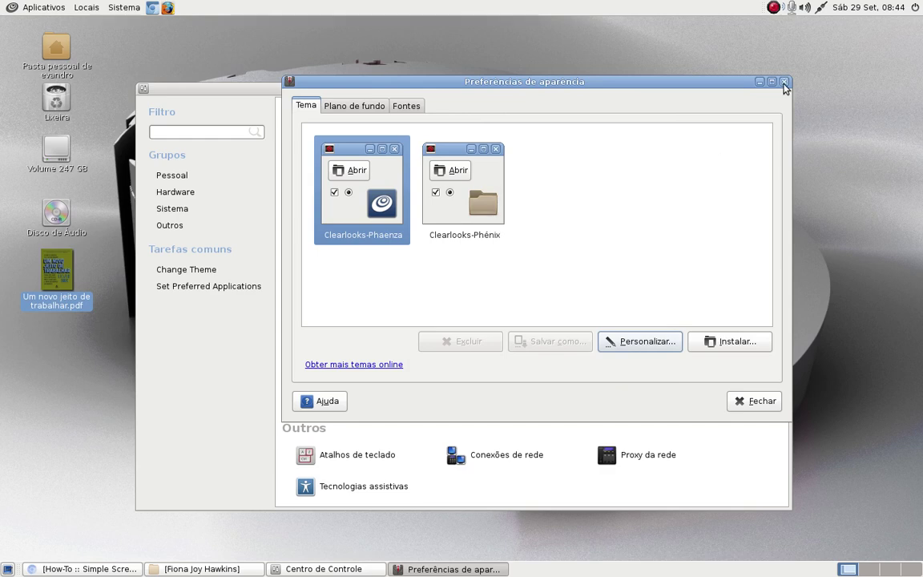
left_click(785, 84)
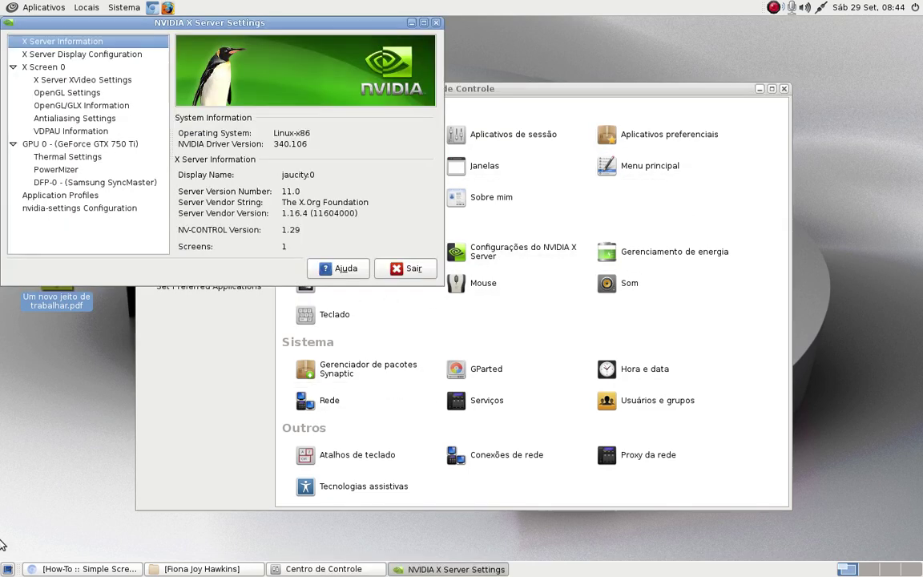
Step: Move the NVIDIA X Server Settings window over the Centro de Controle, review the driver and X server information, and quit it
left_click_drag(302, 29, 451, 85)
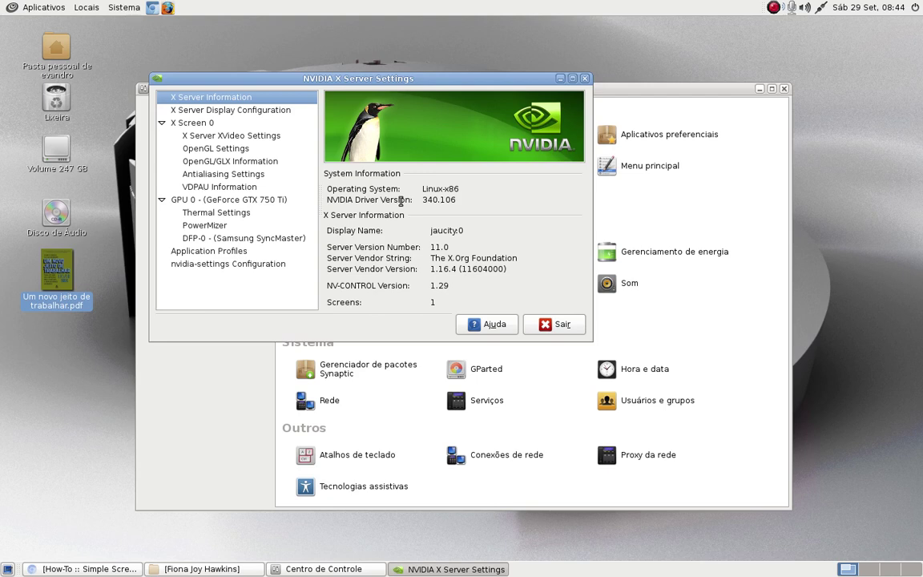
left_click(545, 326)
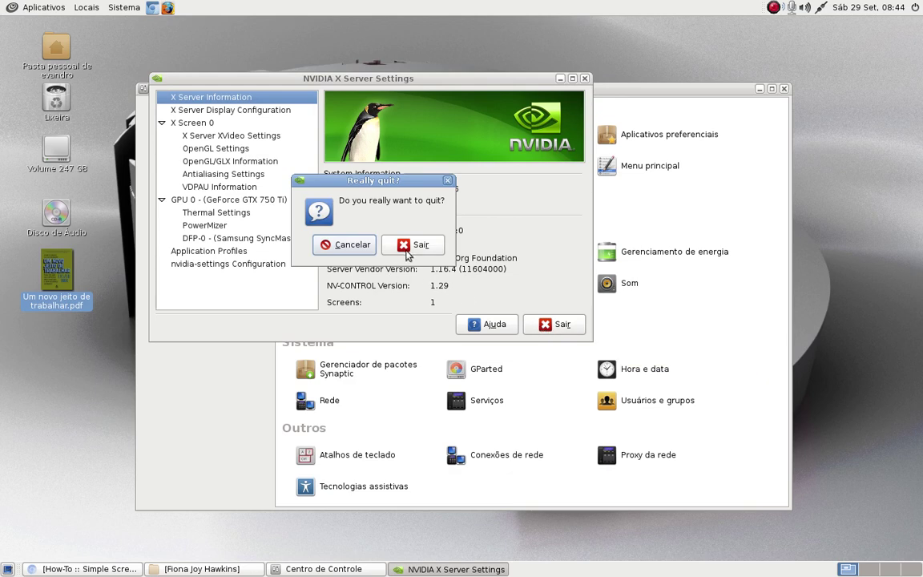
key("Return")
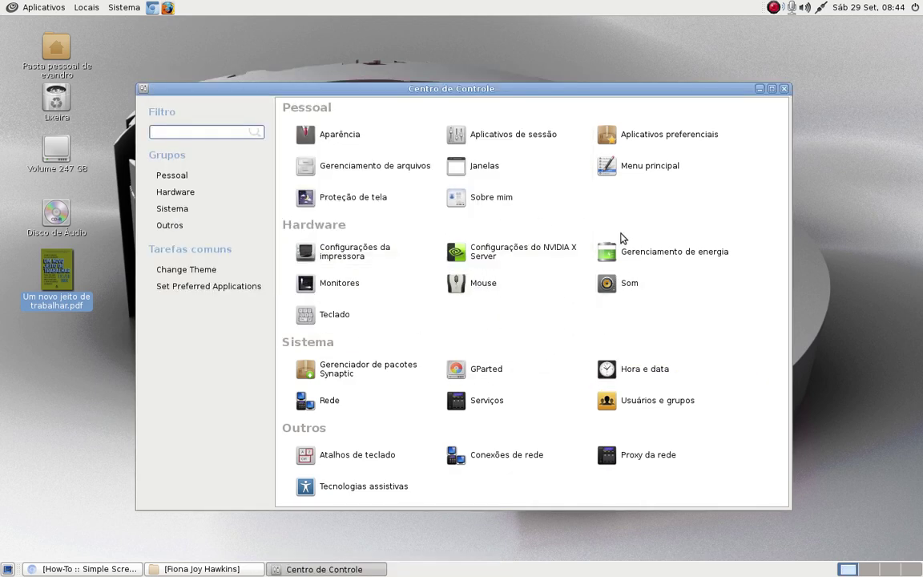
Step: Open the Som preferences and review the hardware, input, output, application and sound effect settings
left_click(629, 285)
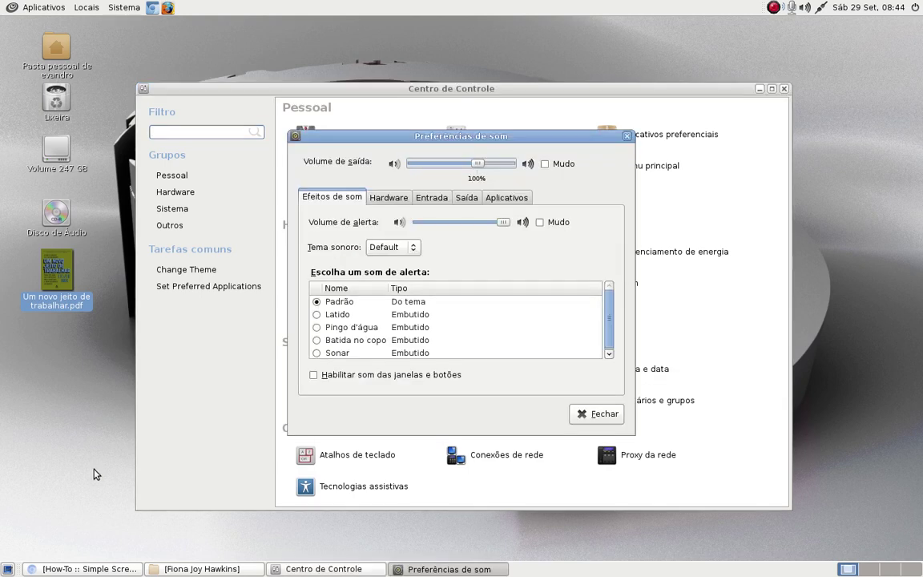
left_click(392, 199)
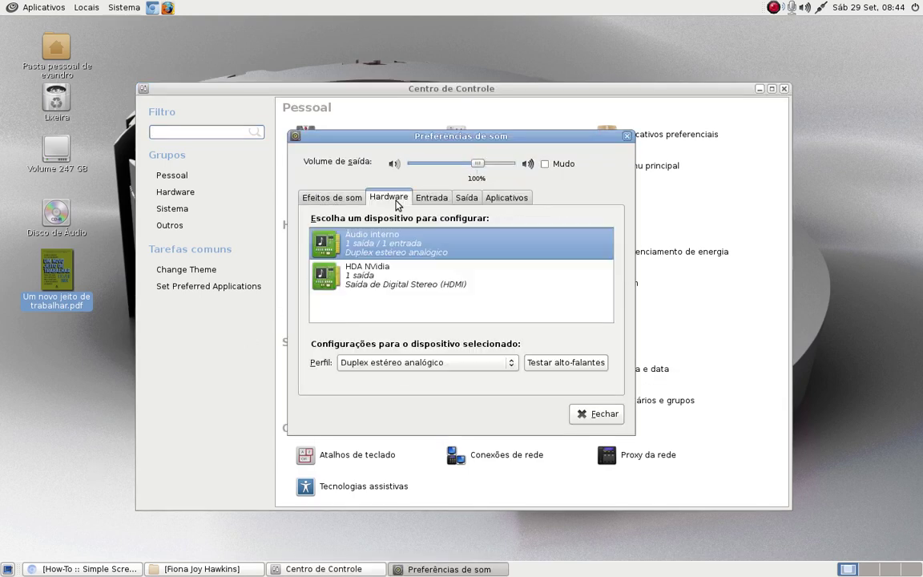
left_click(432, 198)
left_click(468, 198)
left_click(504, 198)
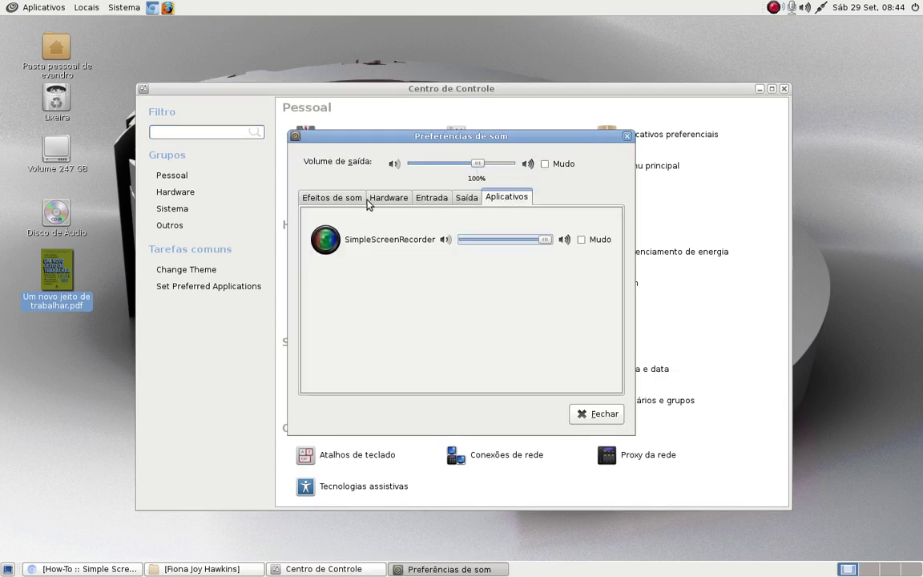
left_click(341, 200)
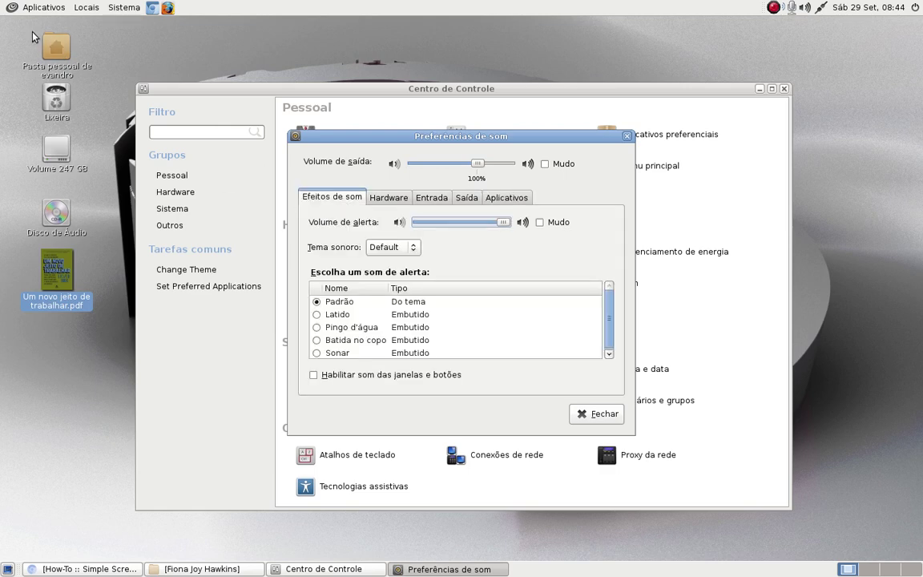
Step: Check the recording levels in Controle de volume, and close it along with the sound preferences and the Centro de Controle
left_click(24, 8)
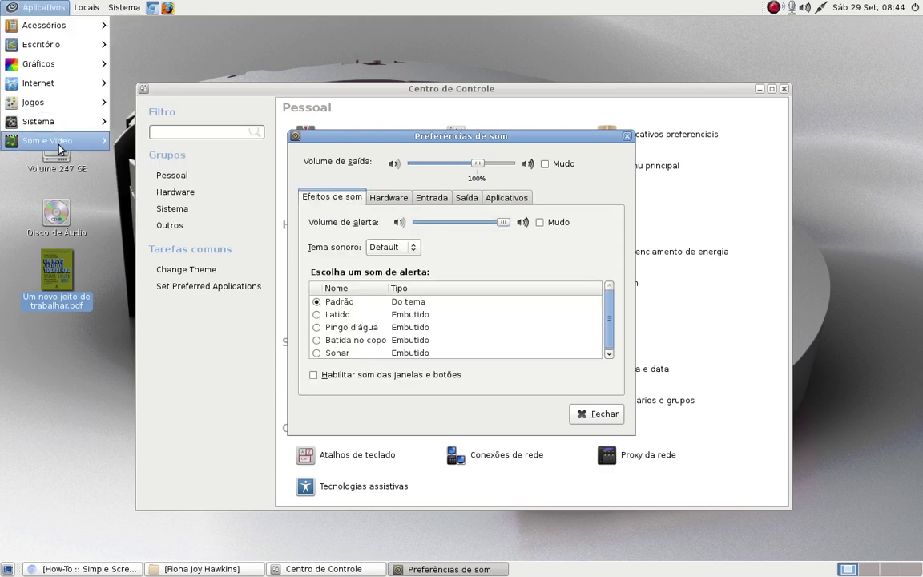
mouse_move(59, 149)
left_click(138, 141)
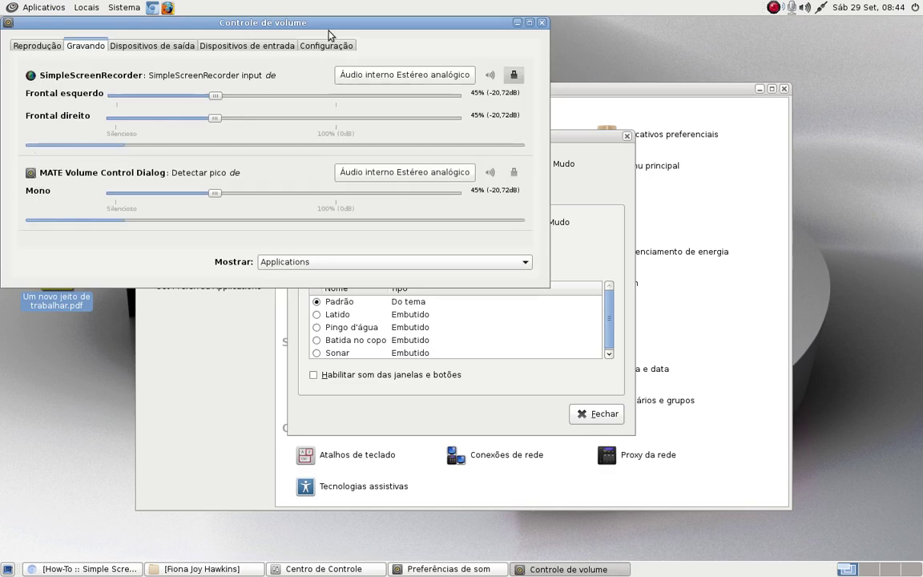
left_click(542, 24)
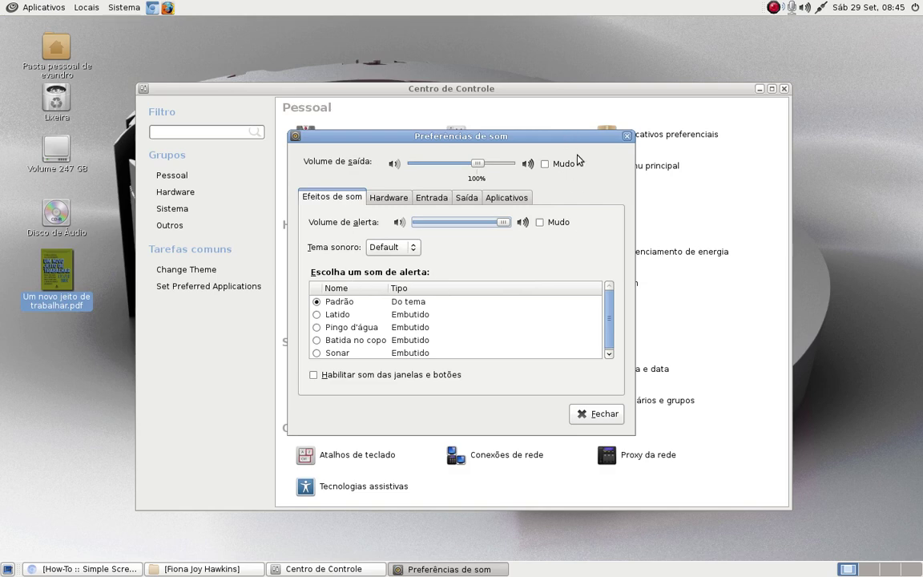
left_click(626, 138)
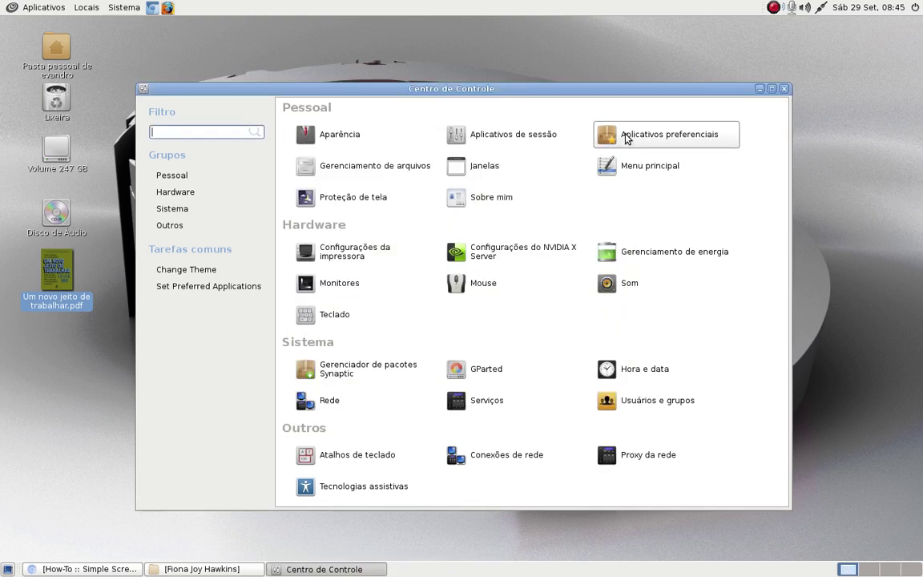
left_click(784, 90)
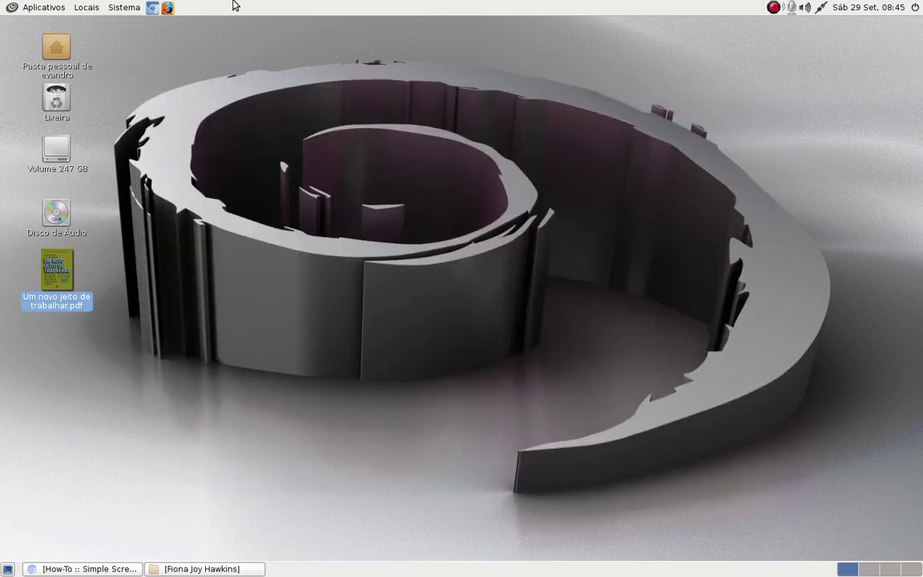
Step: View the Sobre o MATE version information, close it, and look over the session and shutdown entries of the Sistema menu
left_click(119, 8)
left_click(176, 88)
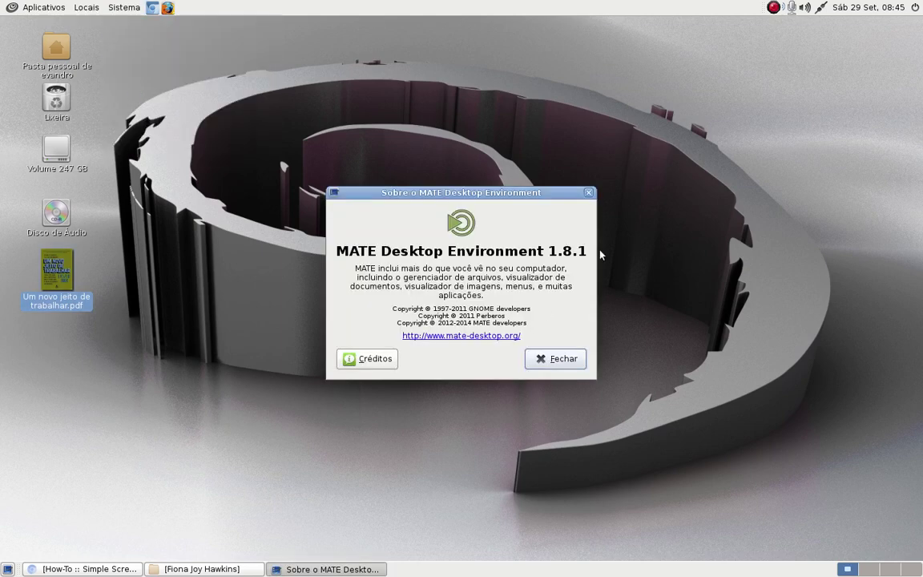
left_click(589, 193)
left_click(113, 9)
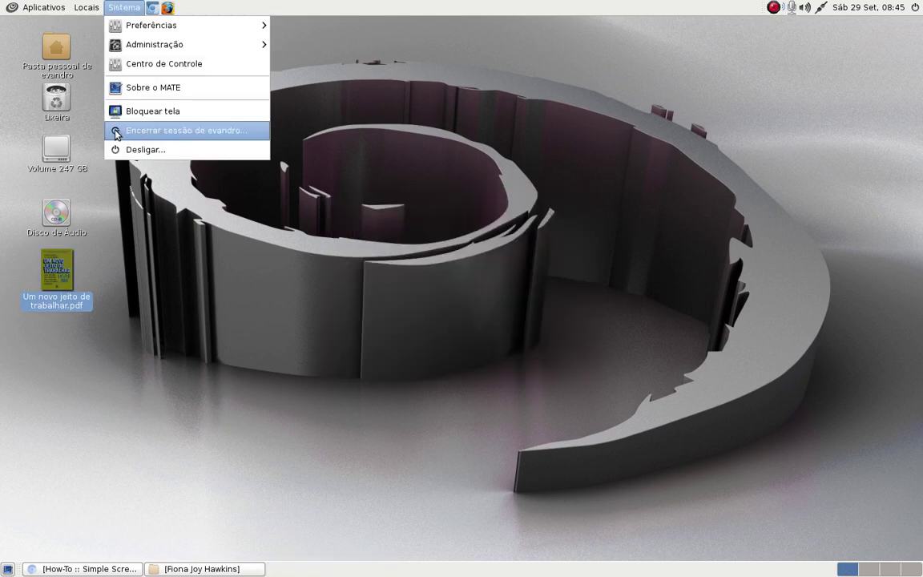
left_click(595, 134)
Step: Look at the desktop clock's calendar, and bring up the Simple Screen Recorder article in Chromium briefly before minimizing it again
left_click(867, 10)
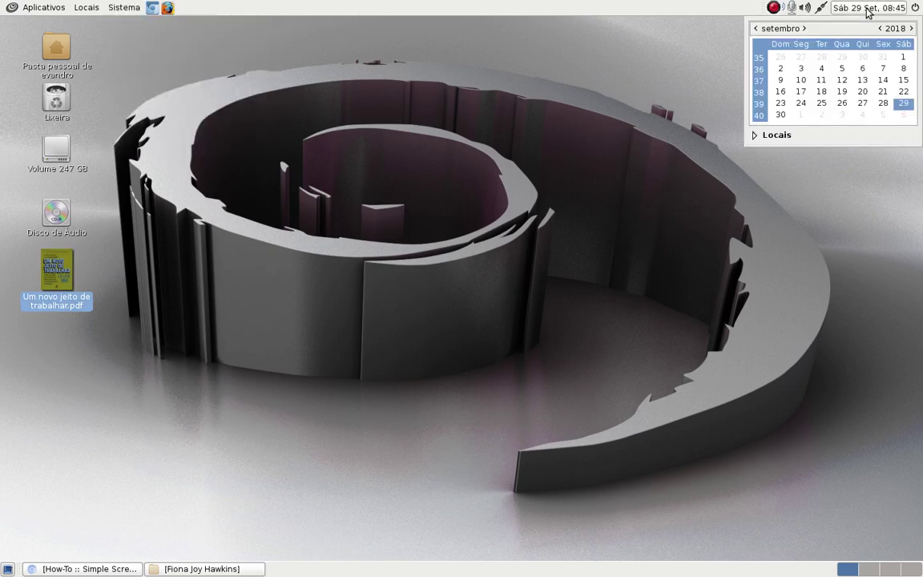
left_click(869, 10)
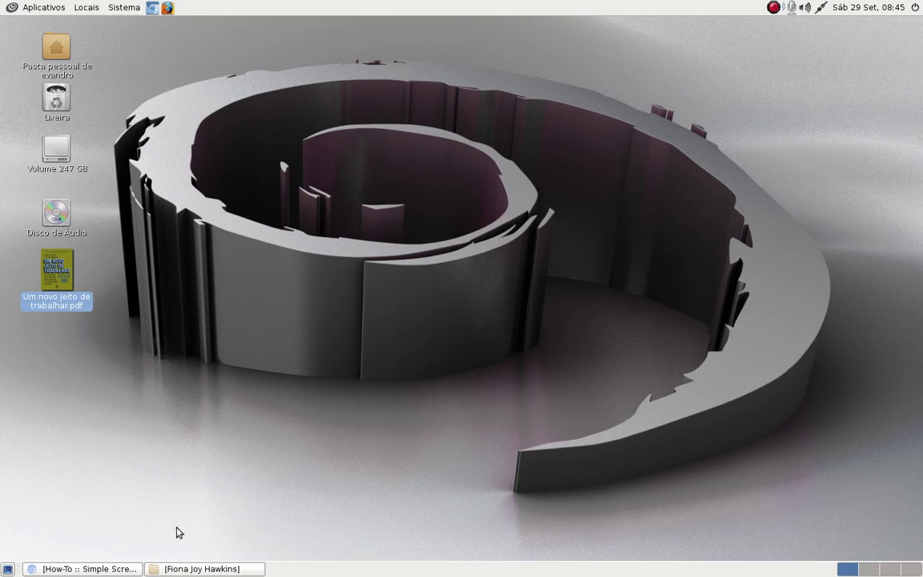
left_click(92, 569)
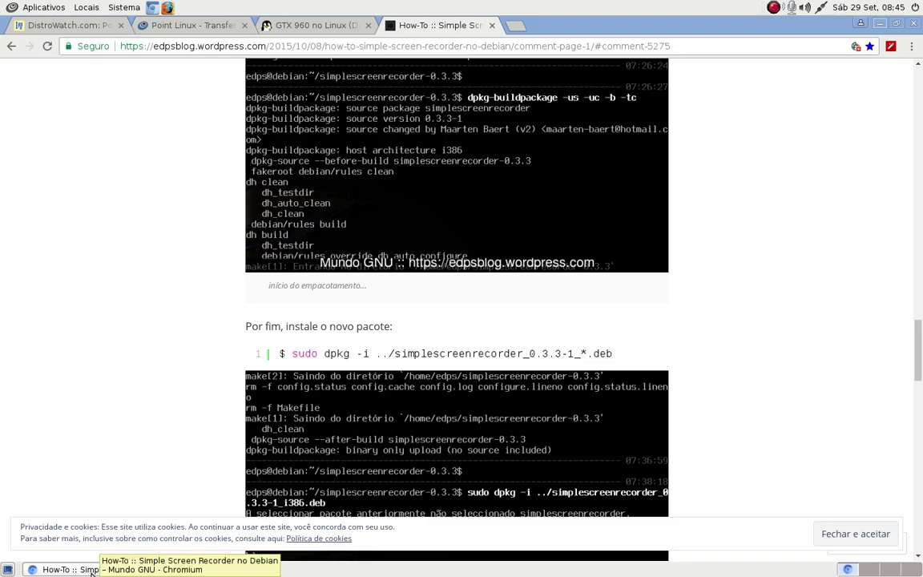
left_click(92, 569)
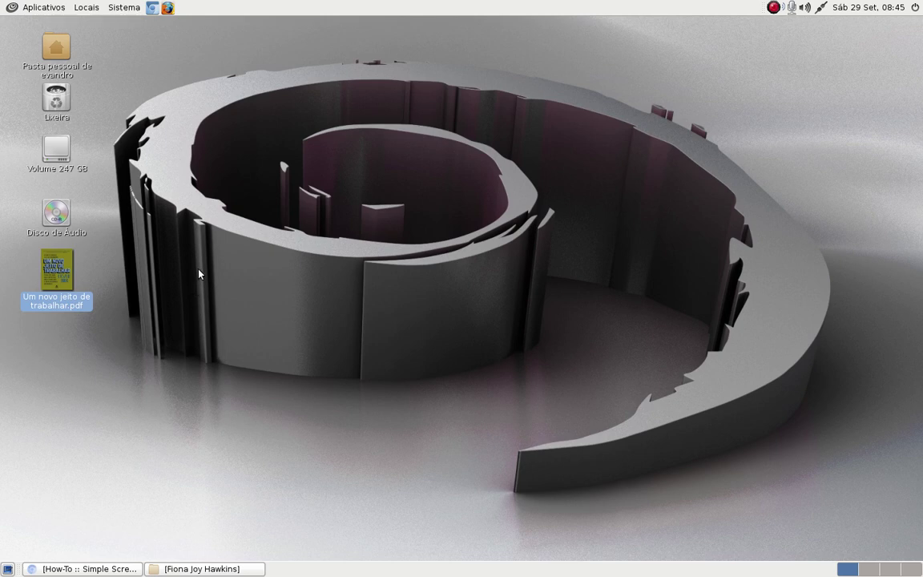
Step: Launch the Synaptic package manager from the system administration tools and authenticate with the account password
left_click(113, 6)
mouse_move(121, 44)
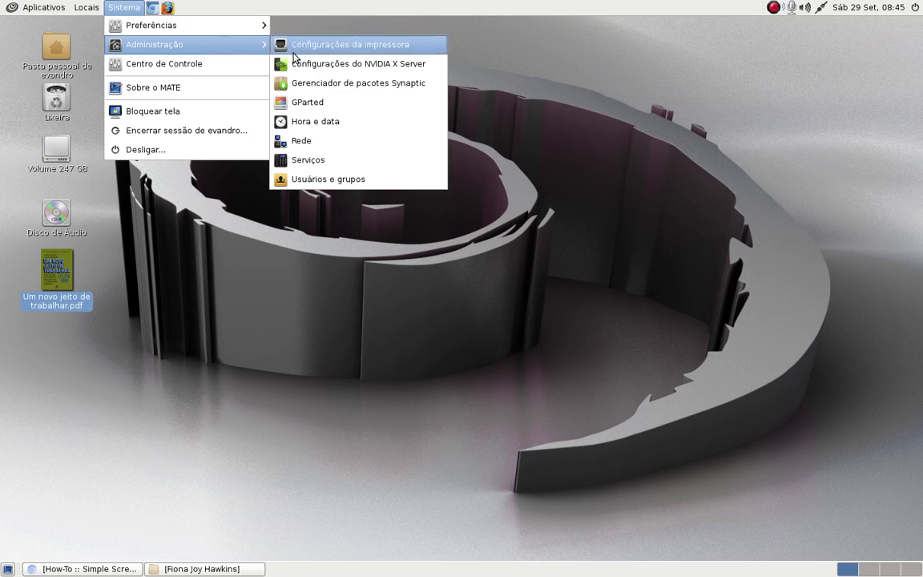
left_click(308, 90)
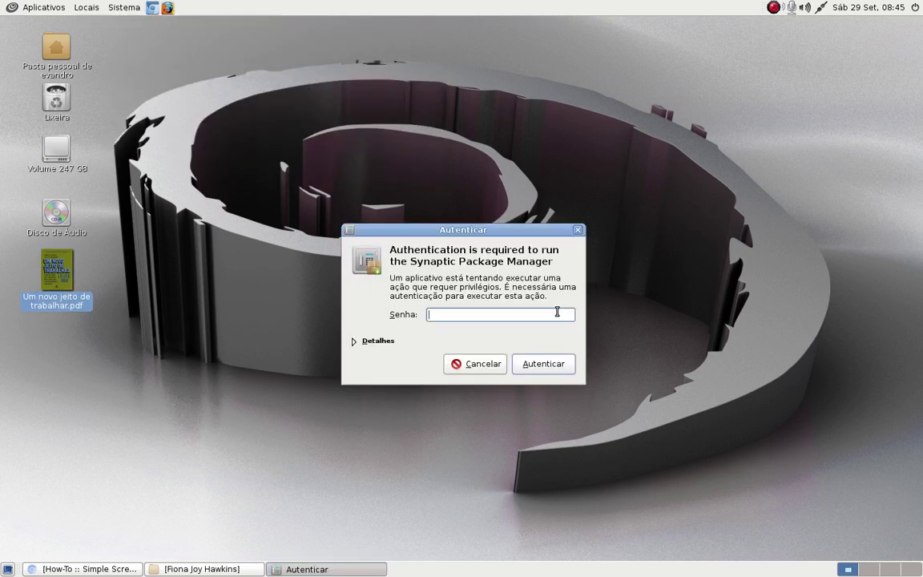
type("****")
key("BackSpace")
key("BackSpace")
key("BackSpace")
key("BackSpace")
type("****")
key("Return")
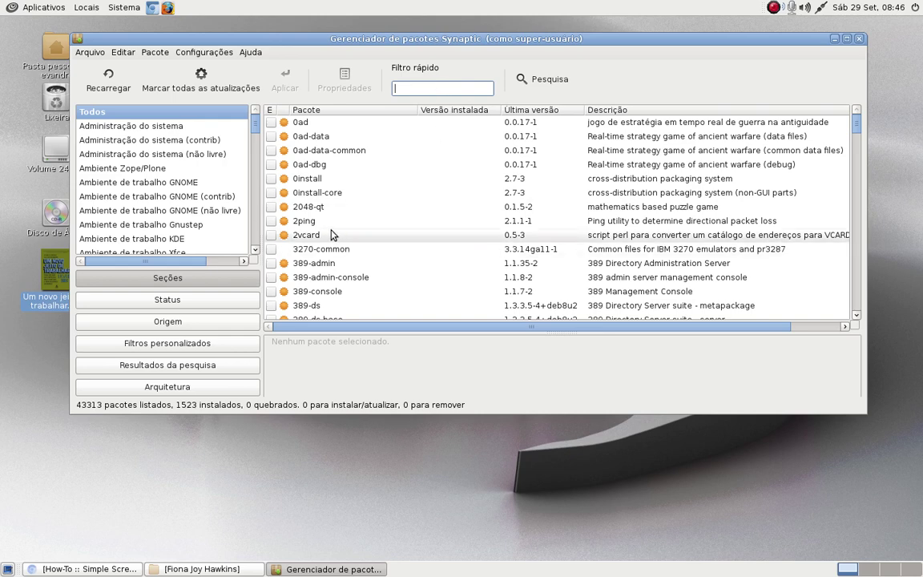
Step: Look through the first entries of the complete package list and return to its beginning
scroll(333, 234, "down", 8)
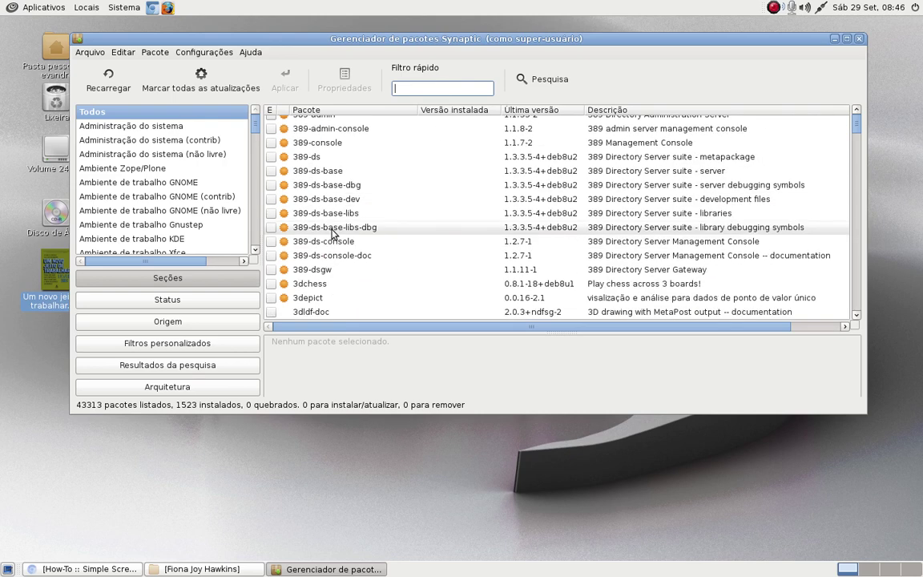
scroll(349, 249, "up", 4)
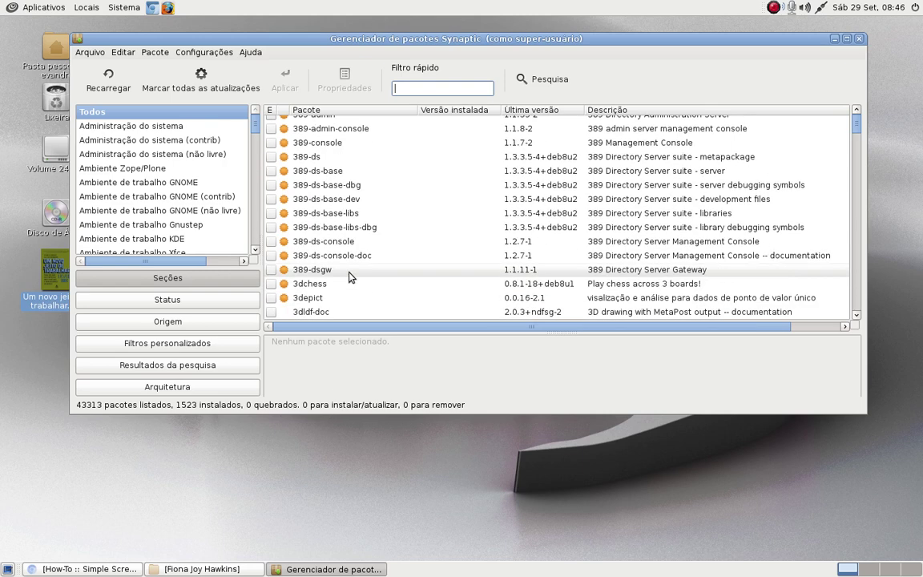
scroll(349, 276, "up", 5)
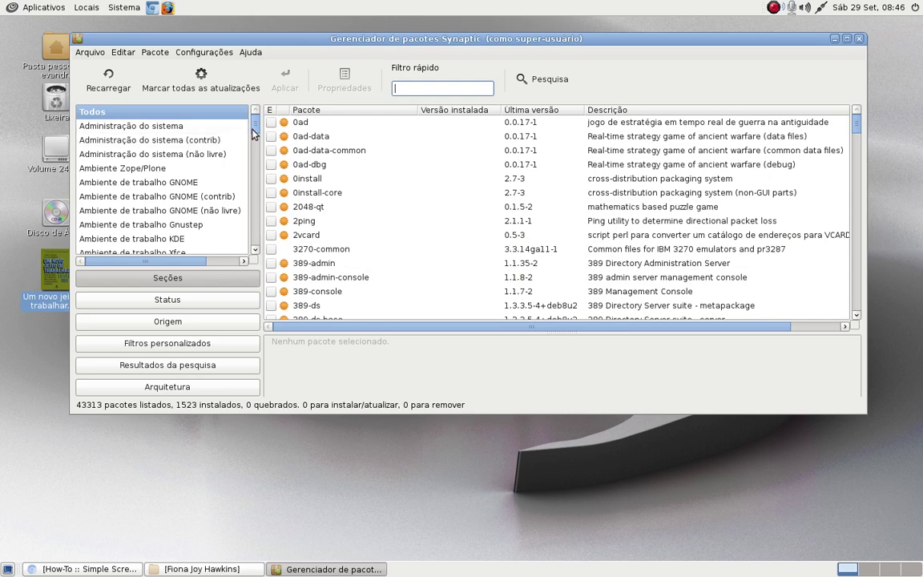
Step: Show the World Wide Web section and examine its available packages, from the browsers through the FusionDirectory plugins
left_click_drag(255, 124, 225, 228)
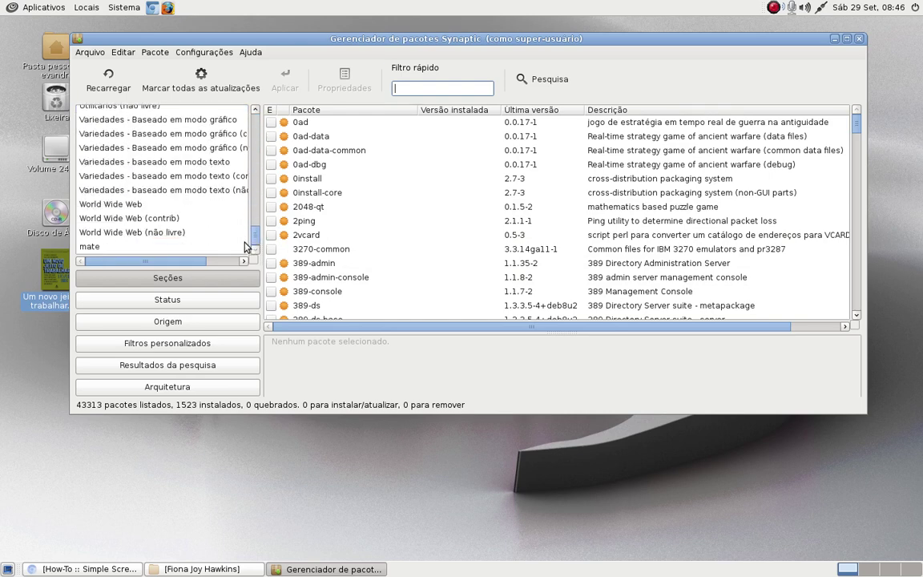
left_click(110, 205)
scroll(425, 172, "down", 7)
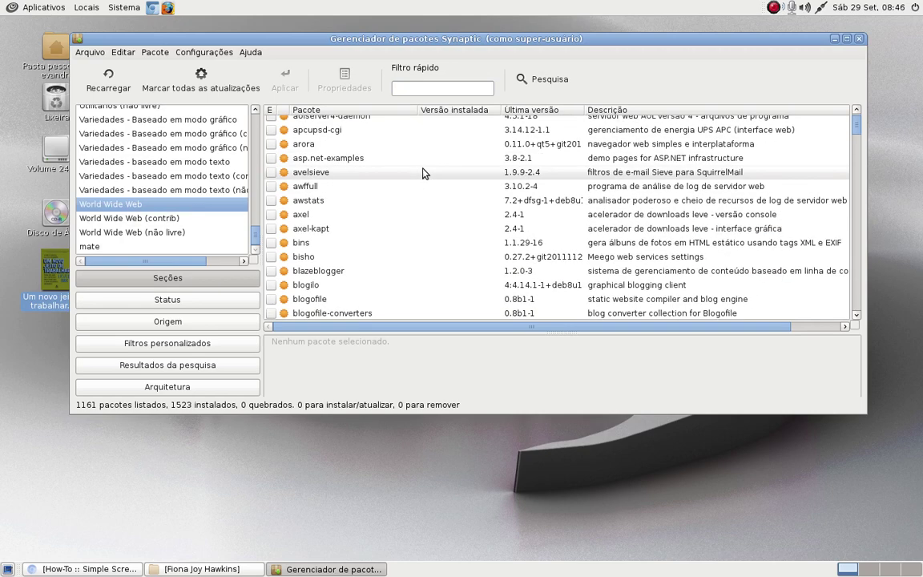
scroll(424, 173, "down", 10)
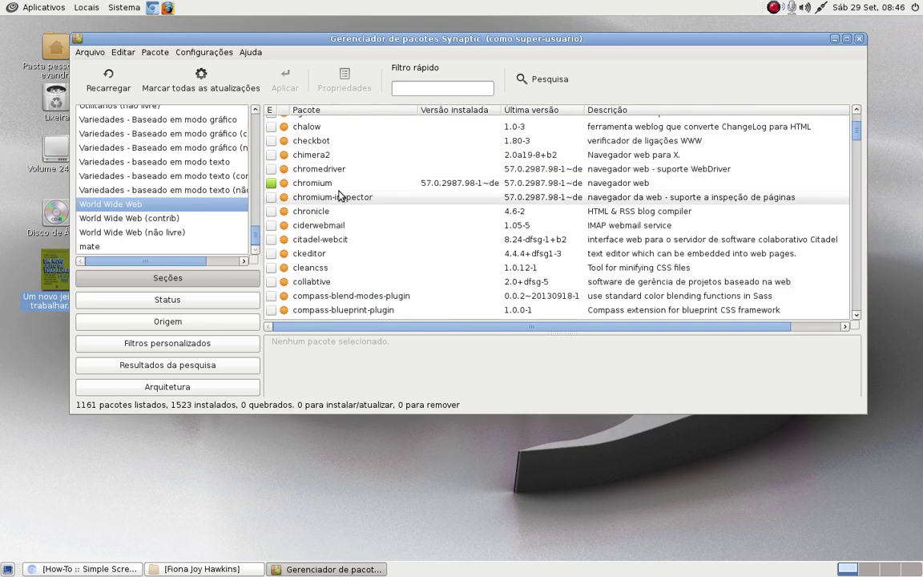
scroll(365, 233, "down", 15)
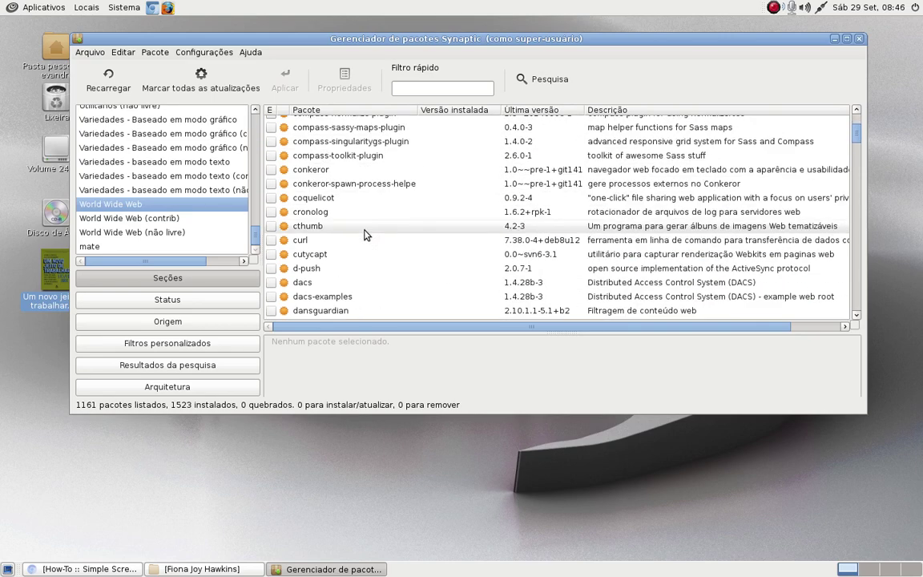
scroll(365, 233, "down", 20)
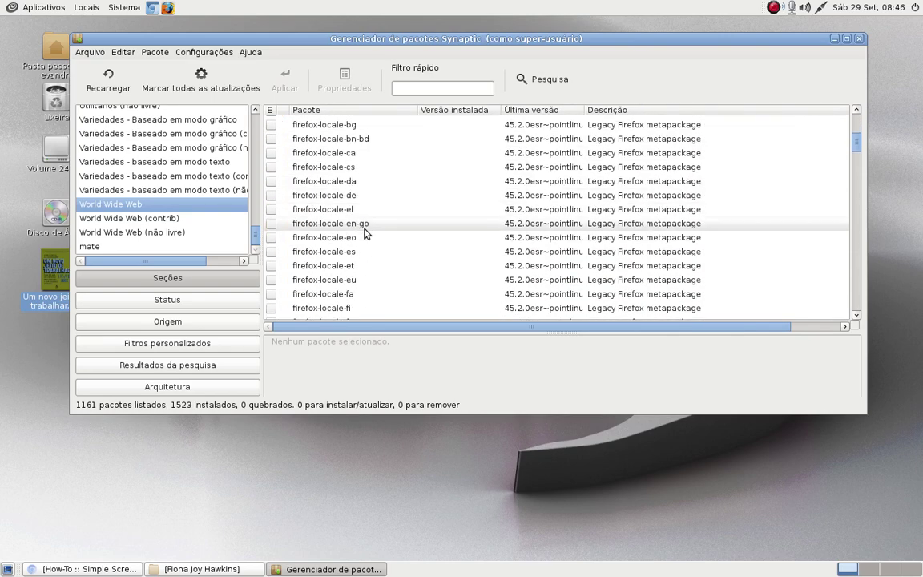
scroll(364, 233, "down", 10)
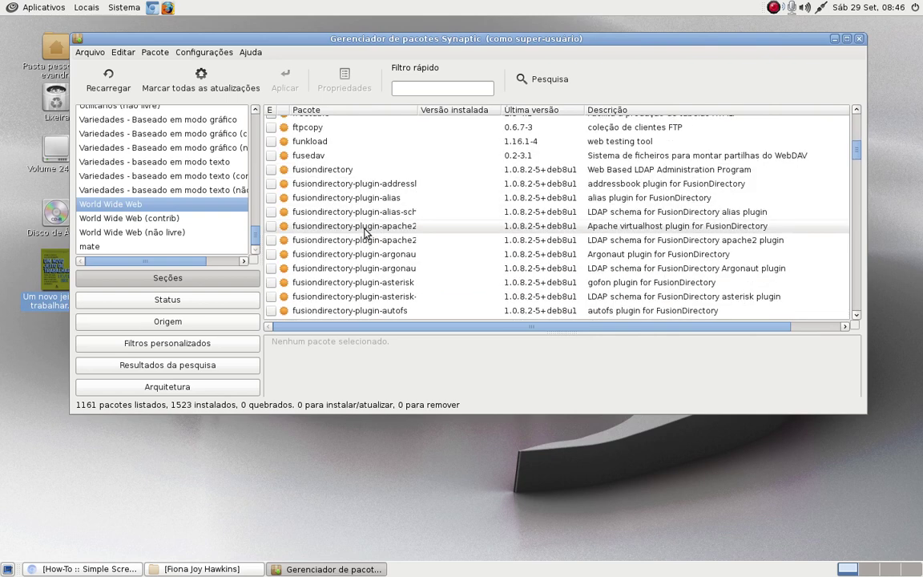
scroll(364, 234, "up", 4)
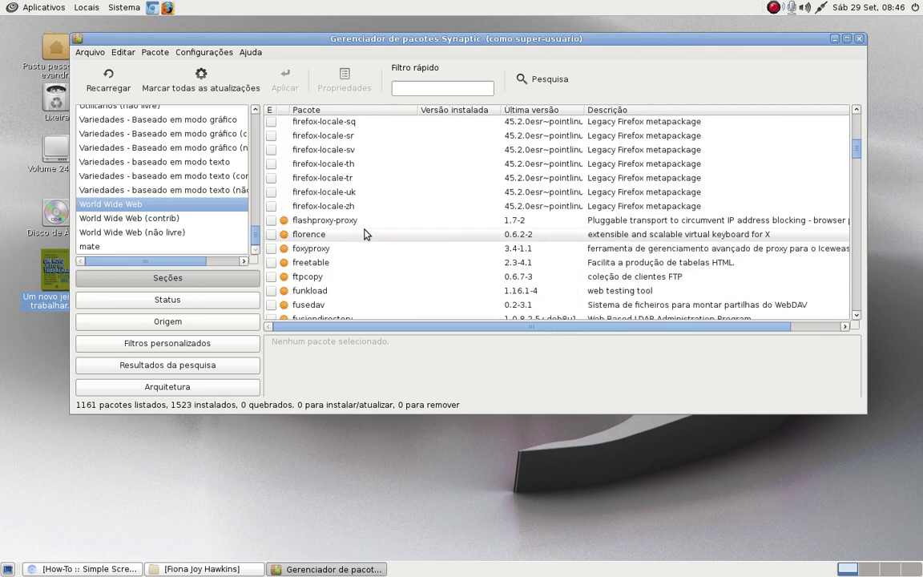
scroll(364, 233, "down", 4)
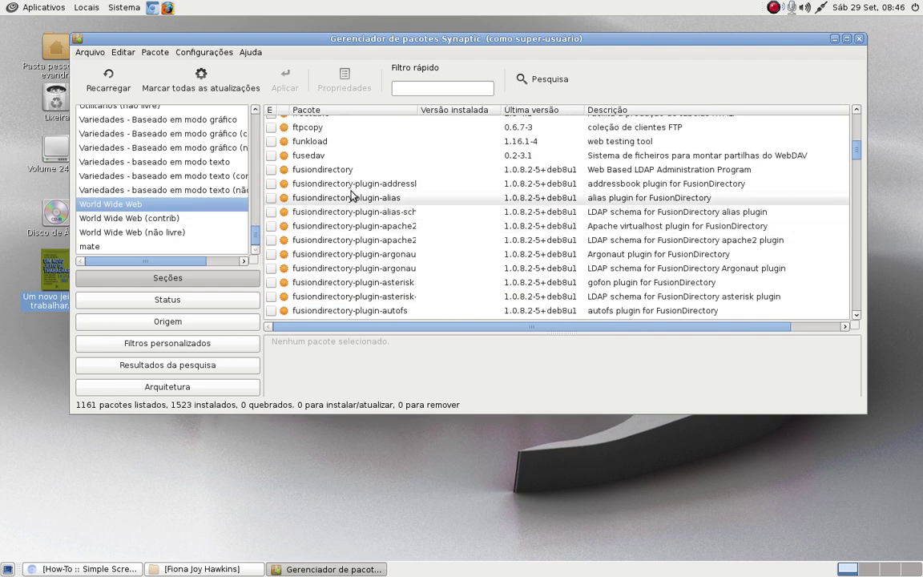
scroll(325, 175, "down", 7)
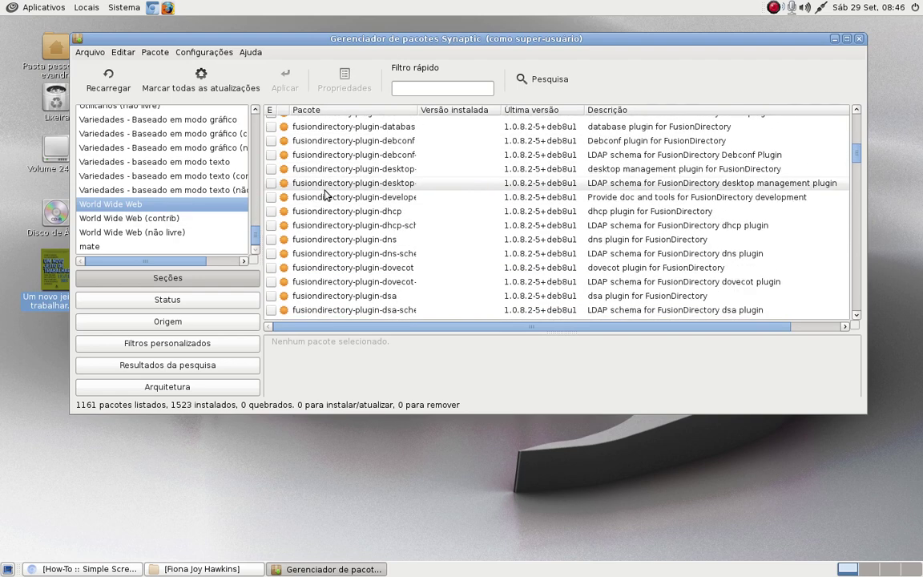
scroll(325, 194, "down", 6)
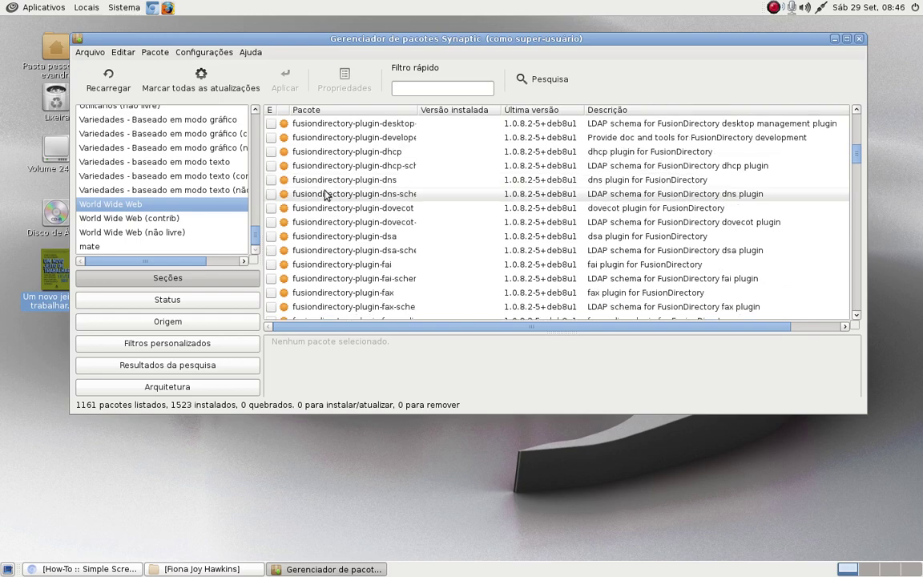
scroll(325, 195, "down", 20)
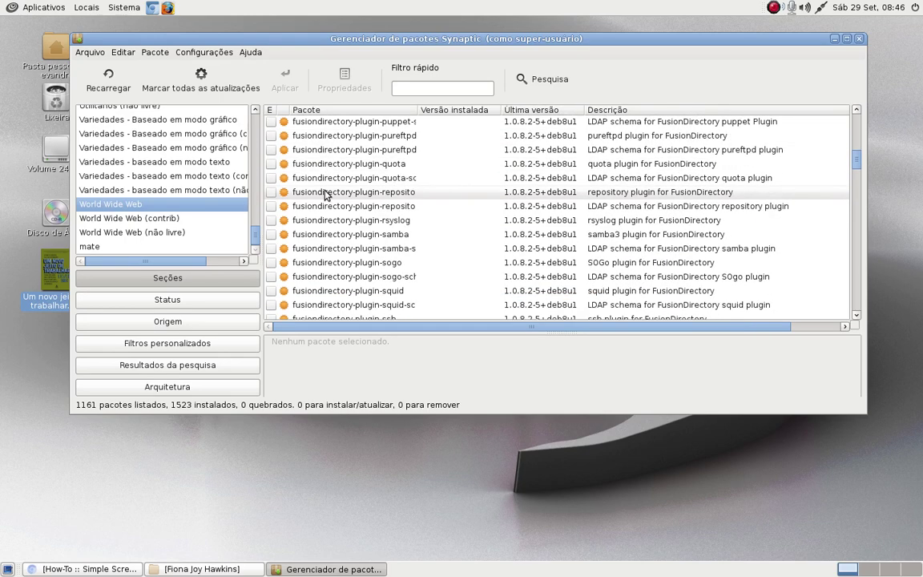
Step: Examine the World Wide Web packages from the FusionDirectory plugins through Galette and get-flash-videos to the GOsa plugins
scroll(325, 195, "down", 5)
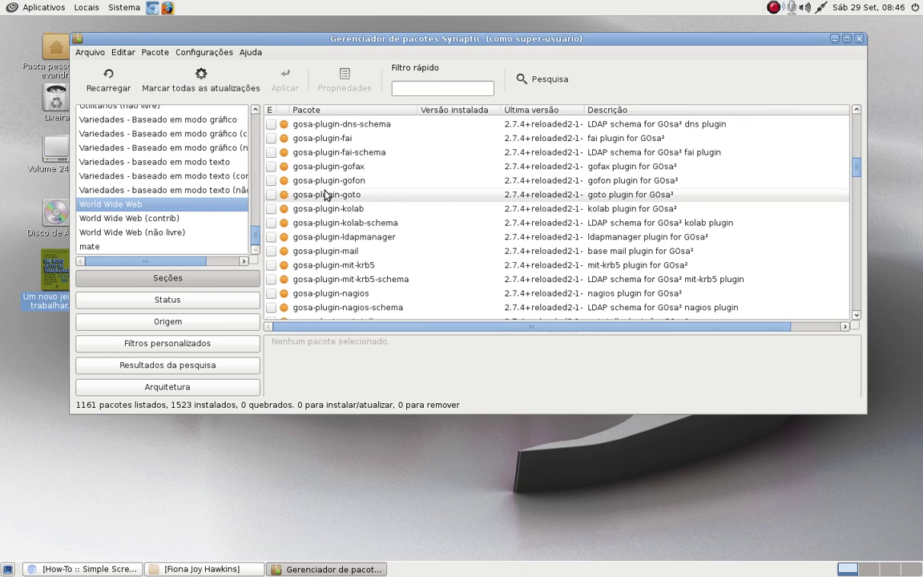
scroll(326, 195, "up", 4)
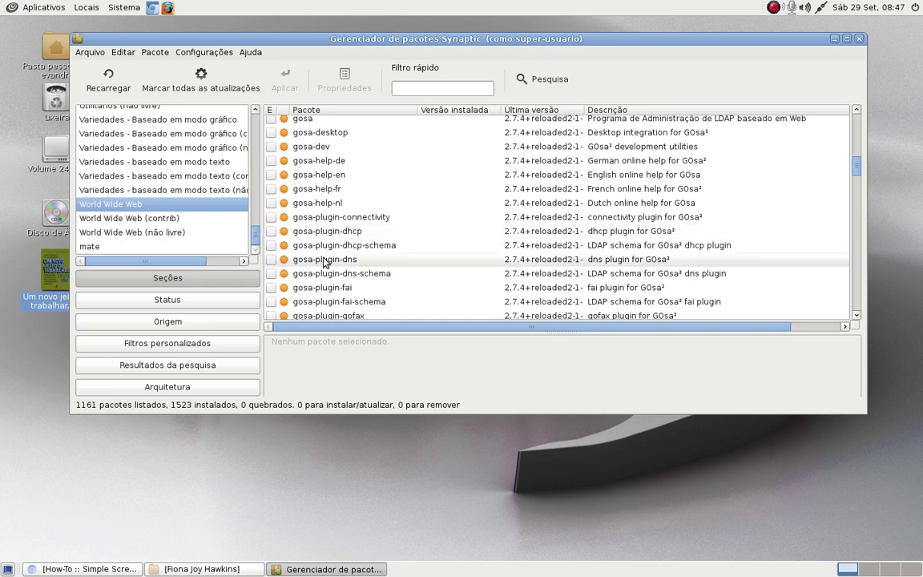
scroll(325, 262, "down", 6)
scroll(324, 263, "up", 8)
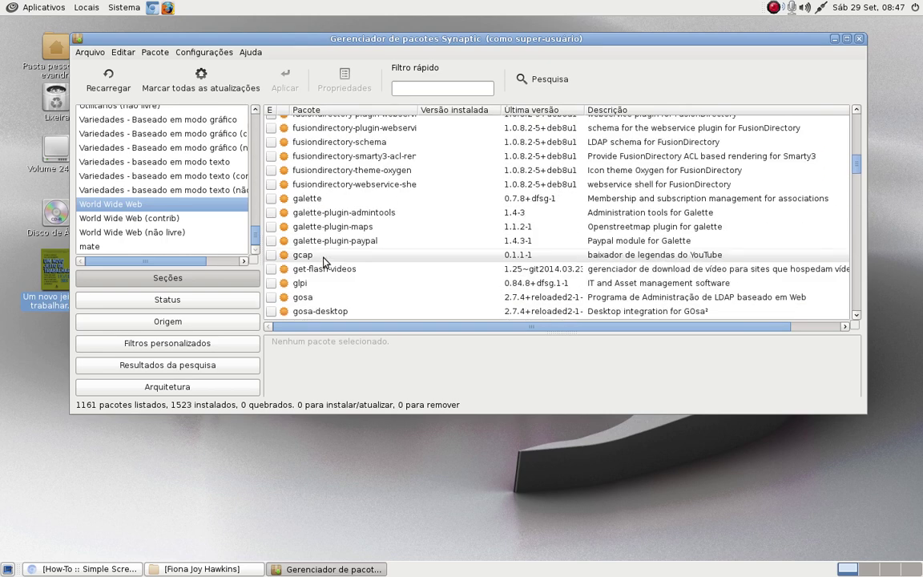
scroll(319, 215, "down", 1)
scroll(319, 215, "down", 3)
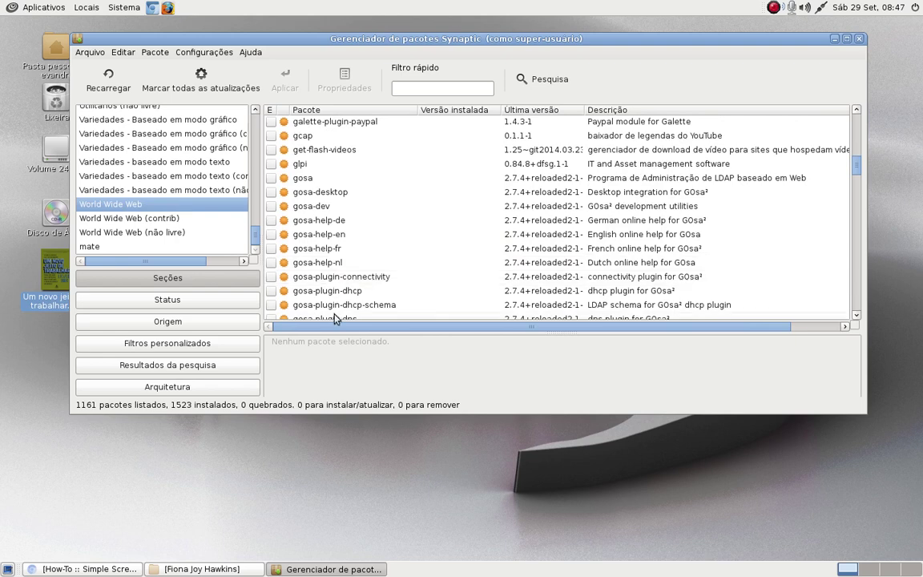
Step: Show the contrib and the non-free World Wide Web package sections one after the other, and close Synaptic
left_click(165, 219)
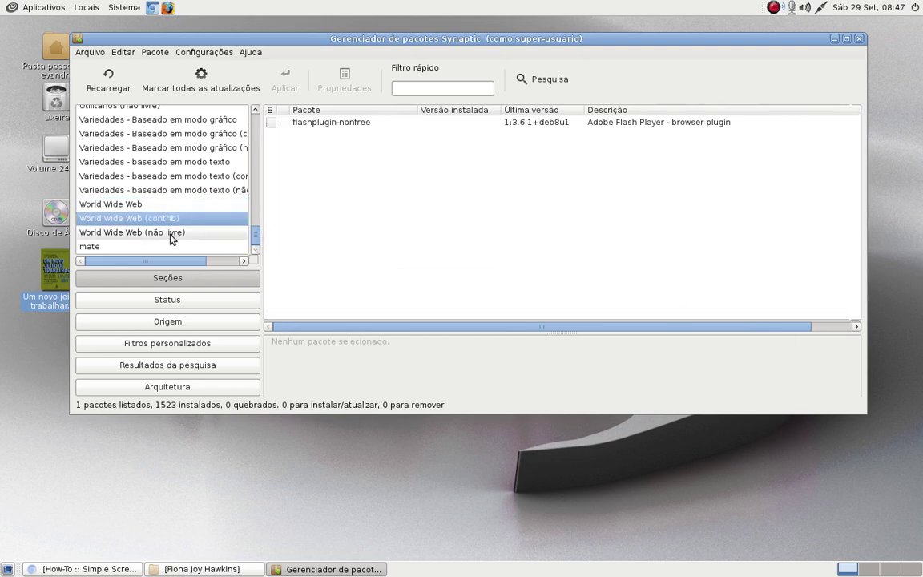
left_click(170, 233)
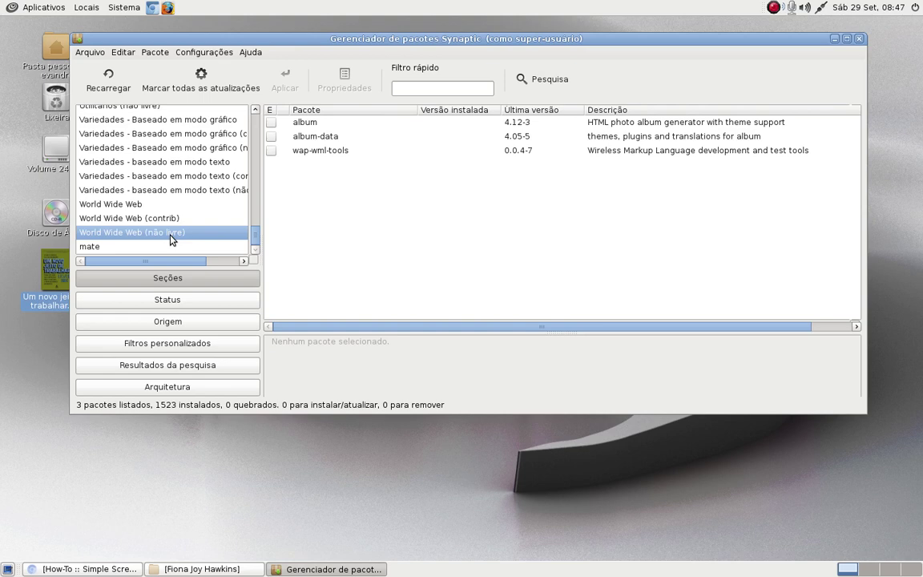
left_click(473, 88)
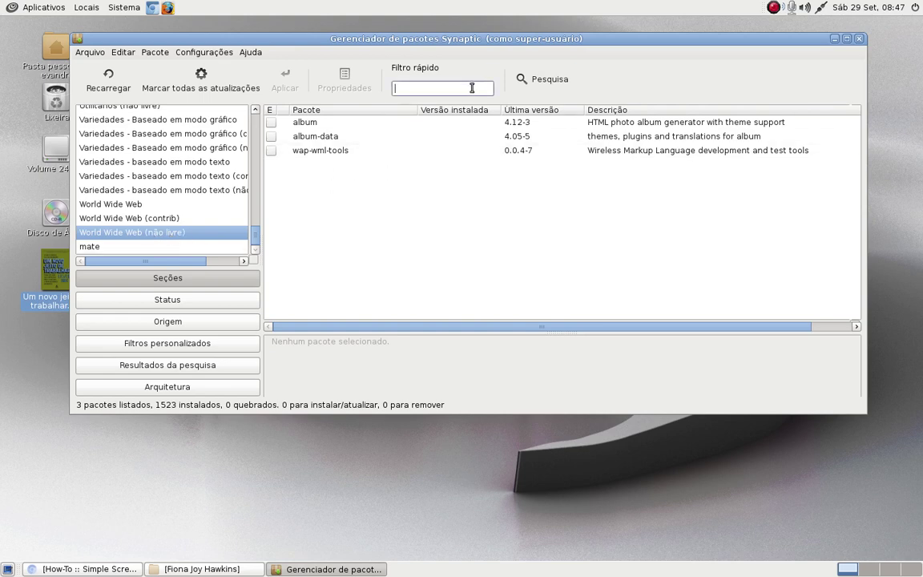
left_click(859, 38)
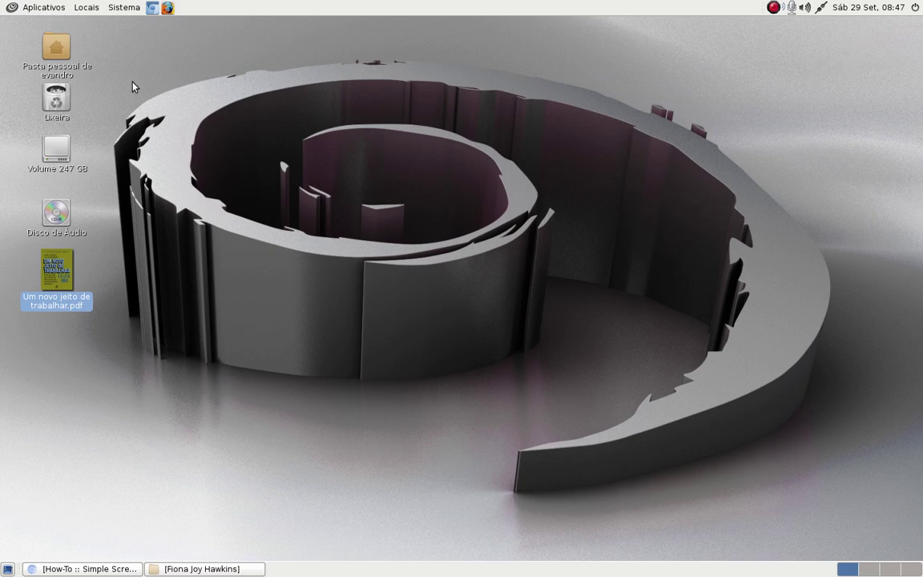
Step: Look briefly at the installed application categories, dismiss them, and deselect the PDF file on the desktop
left_click(24, 8)
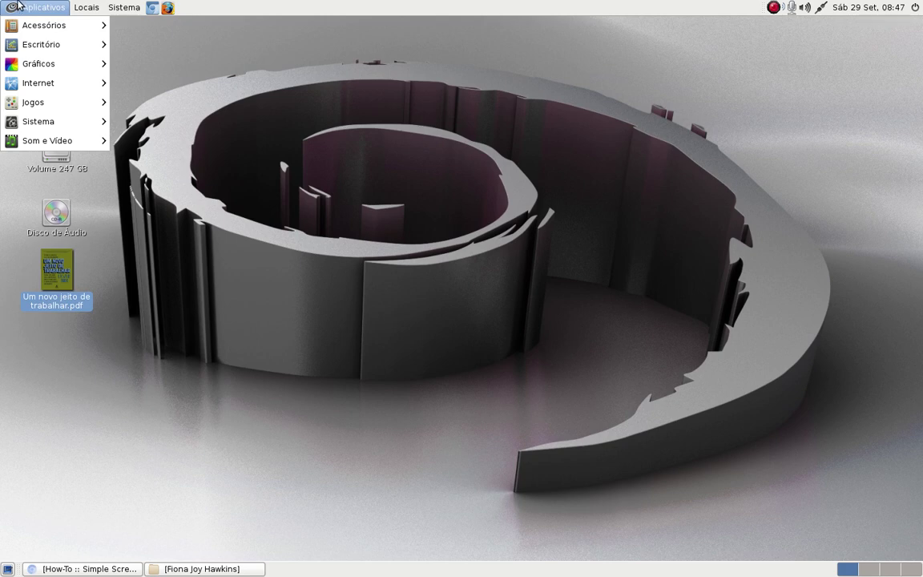
left_click(19, 7)
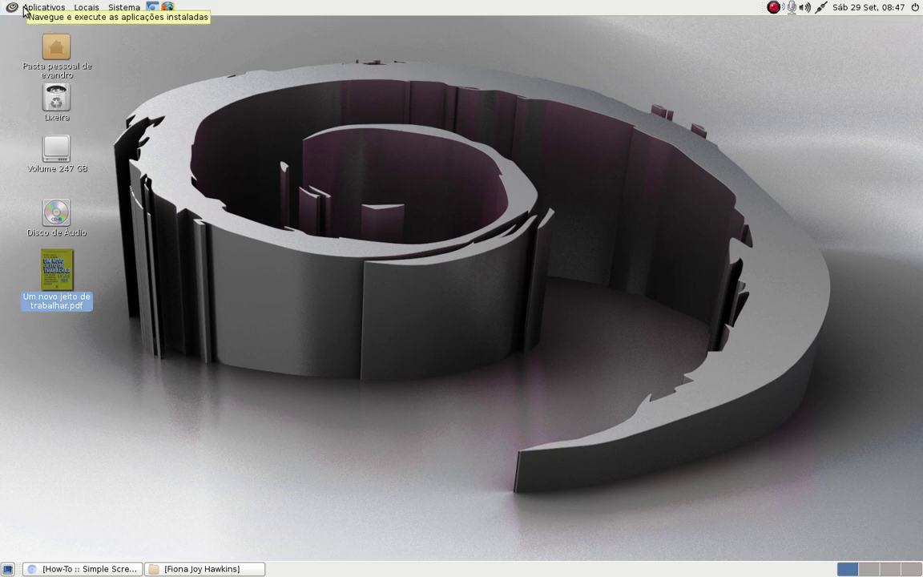
left_click(19, 7)
left_click(23, 9)
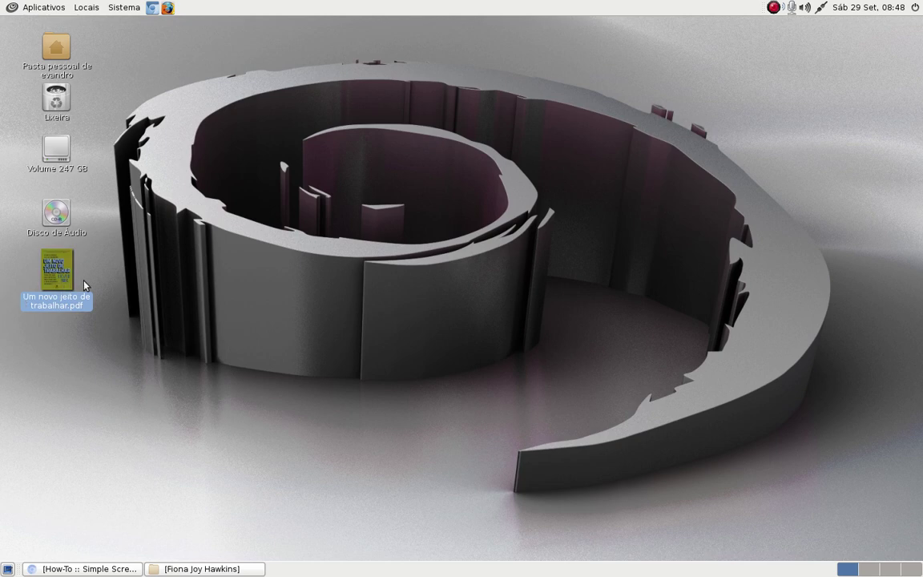
left_click(193, 266)
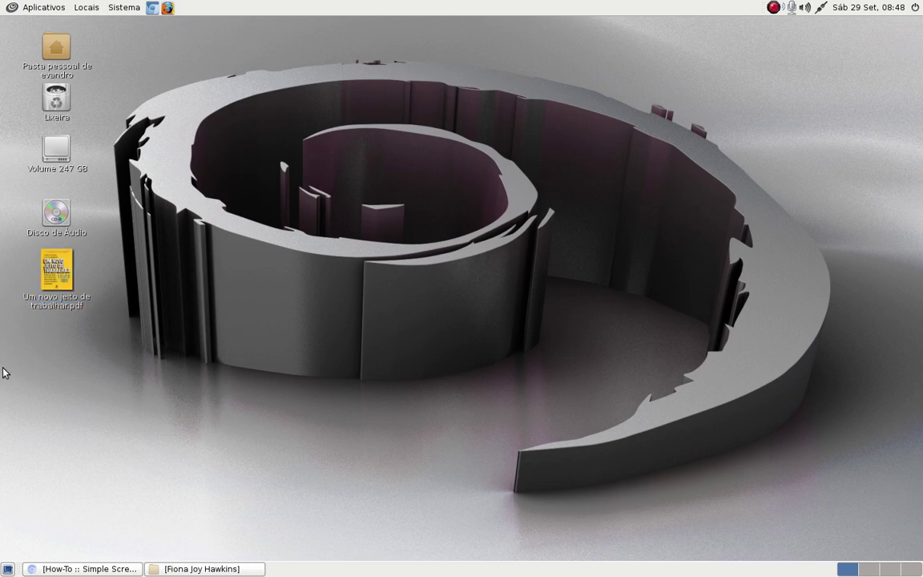